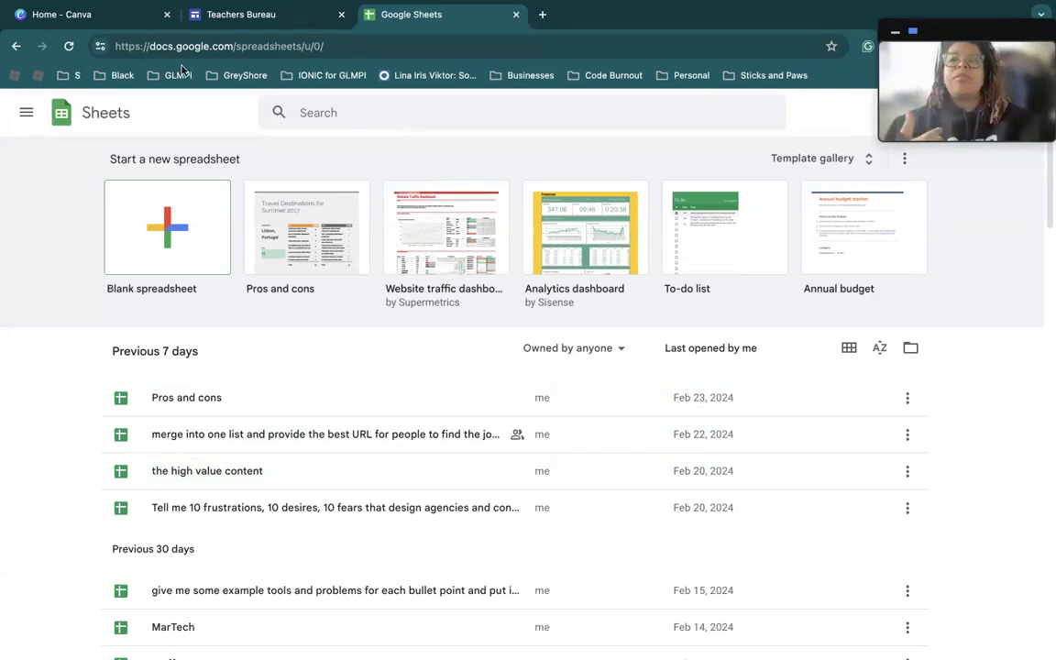
Step: Switch from the Google Sheets home list to the Canva home page
click(117, 22)
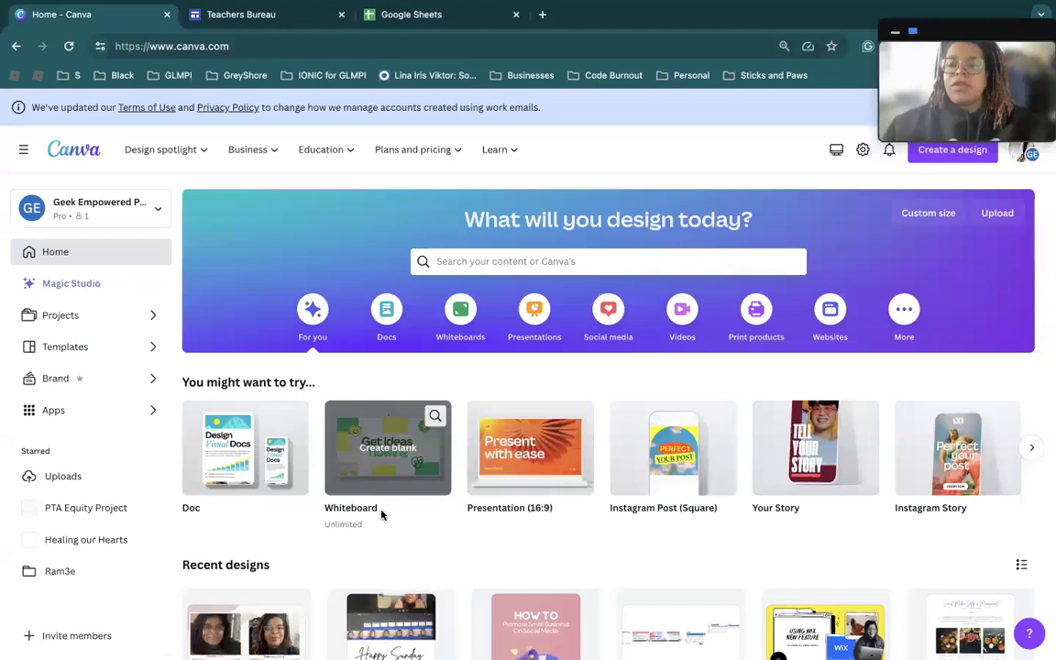
Step: Create a blank Canva whiteboard and scroll the templates to the Business Model Canvas
click(385, 470)
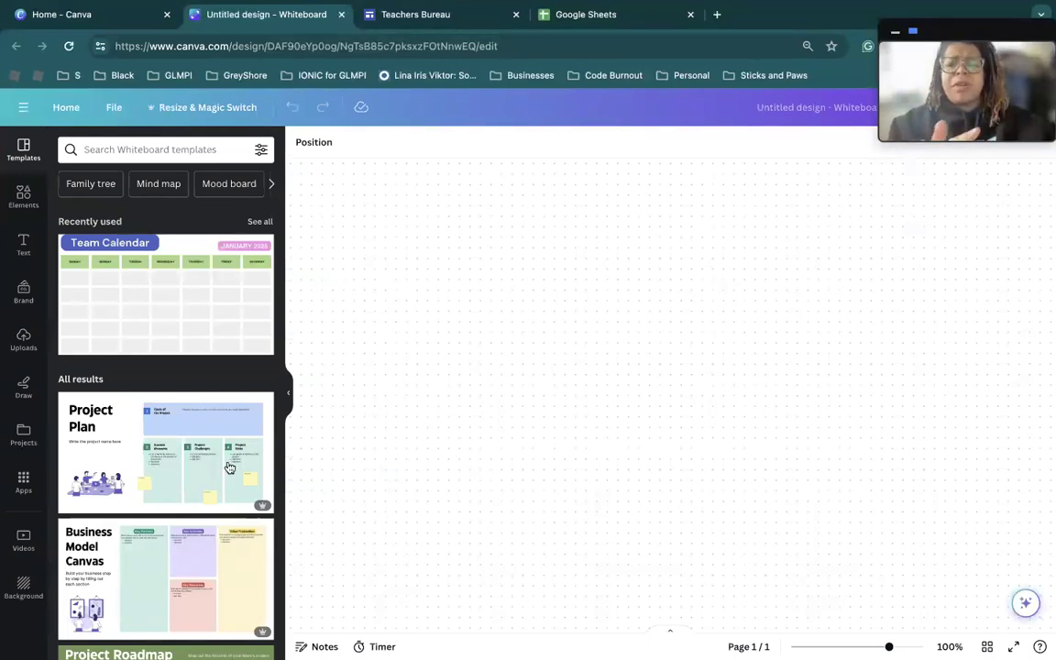
scroll(165, 400, down, 3)
scroll(170, 440, down, 2)
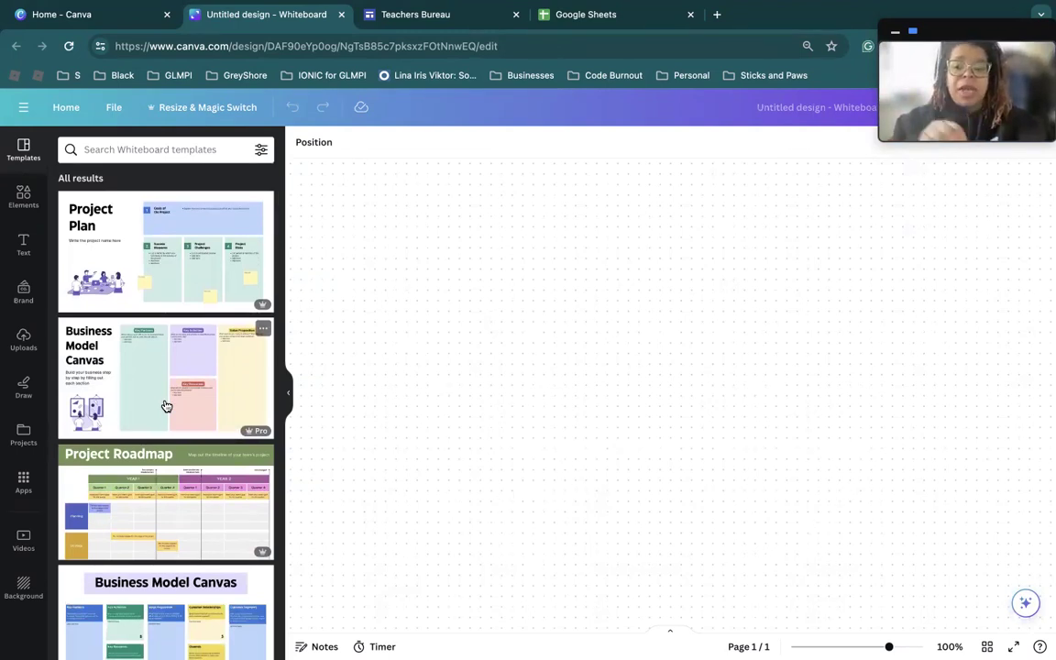
scroll(161, 584, down, 1)
scroll(161, 584, down, 3)
Step: Apply the Business Model Canvas template and delete its Canva Tips for Whiteboards block
click(172, 503)
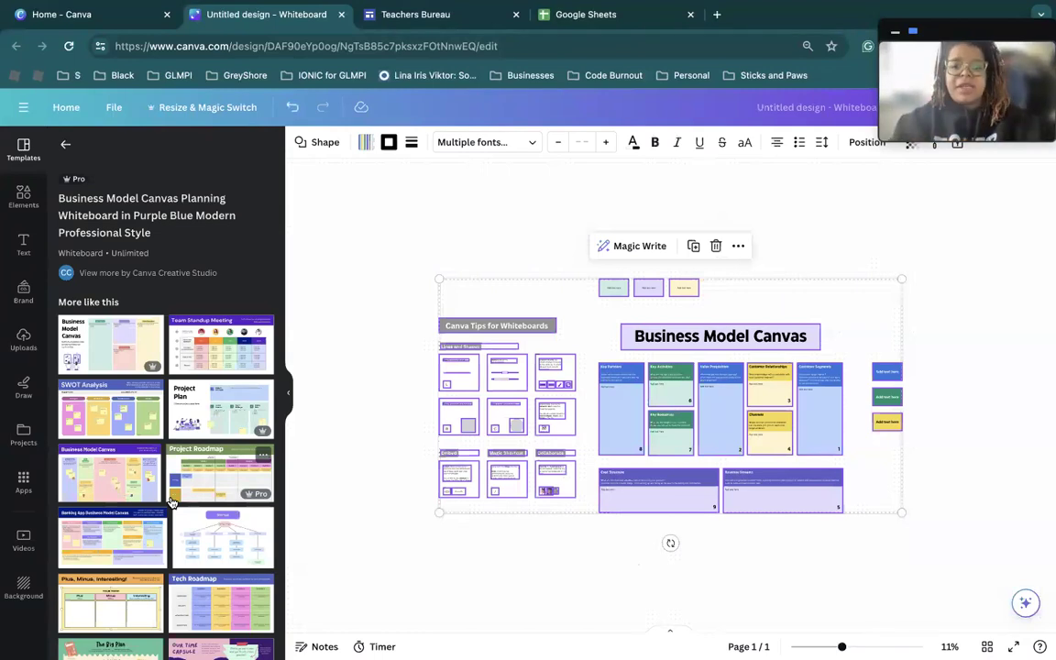
click(394, 206)
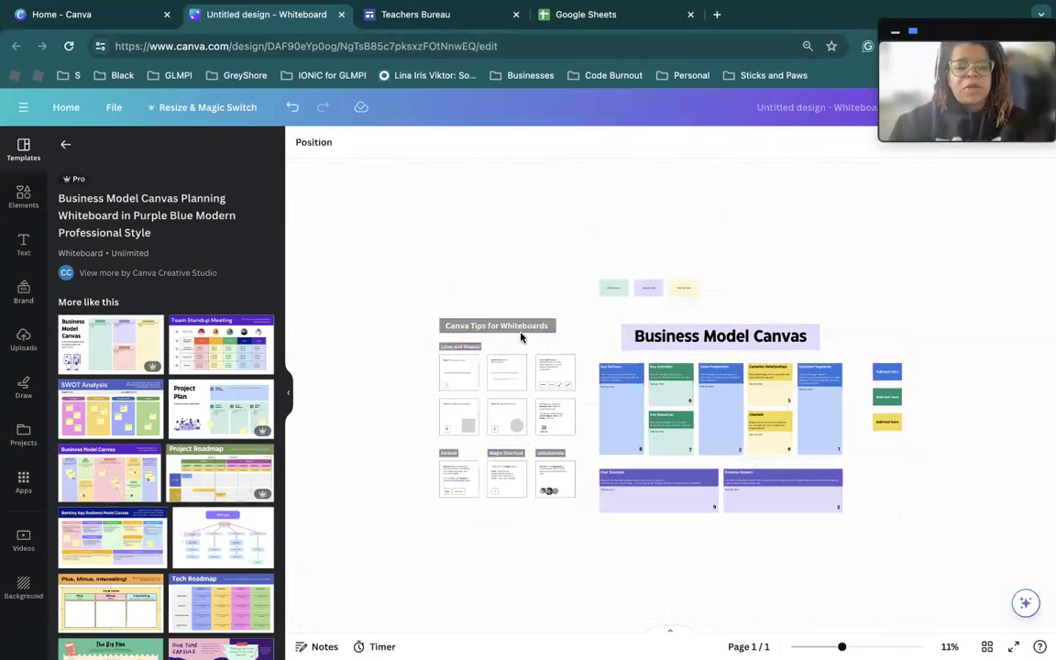
drag(410, 306, 580, 526)
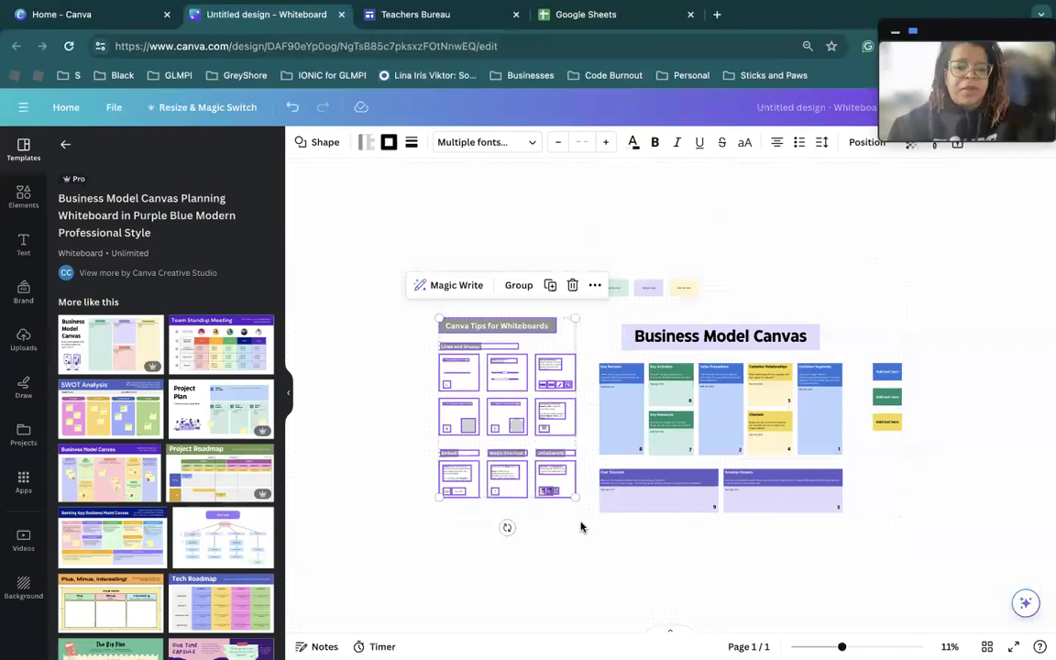
key(Delete)
Step: Delete the small notes above and right of the canvas and the bottom-row blocks
drag(753, 283, 587, 281)
key(Delete)
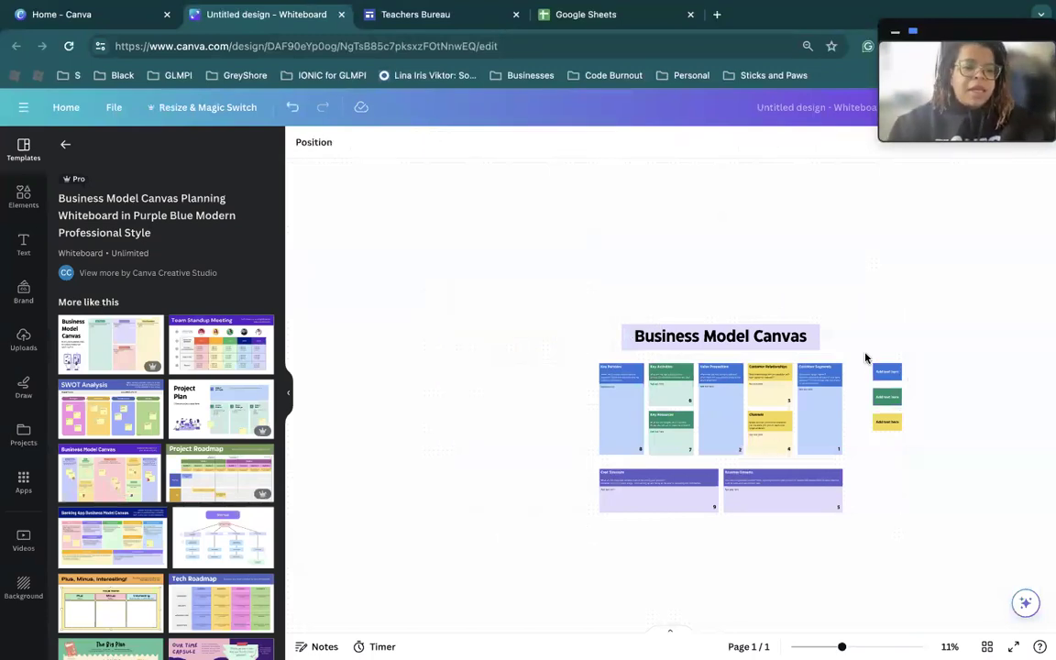
drag(866, 357, 907, 436)
key(Delete)
drag(882, 506, 536, 486)
key(Delete)
scroll(780, 461, up, 3)
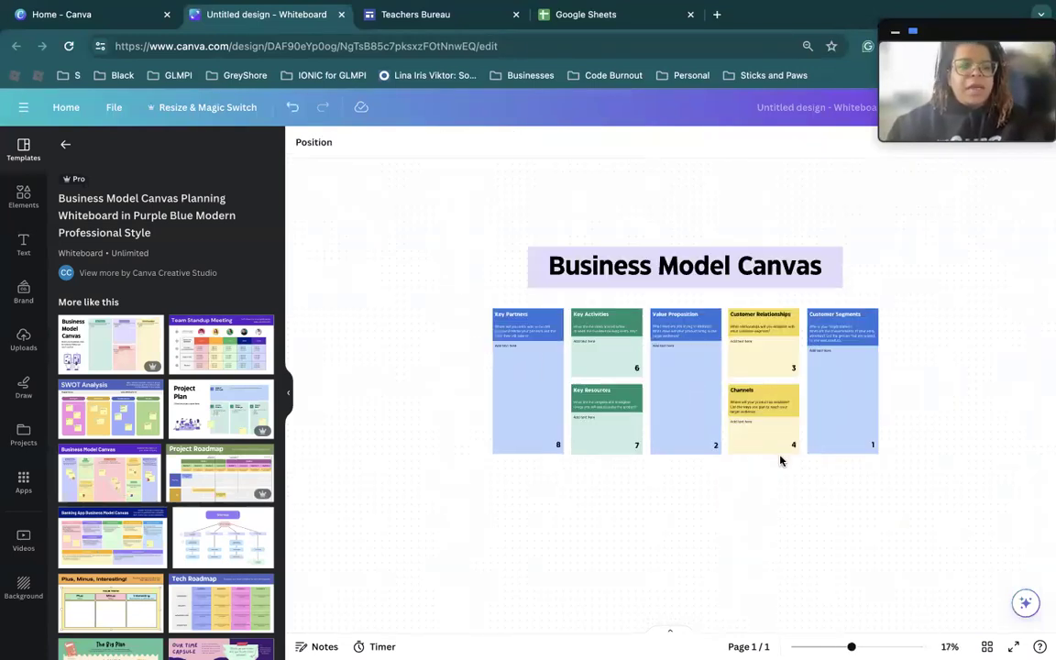
scroll(780, 460, up, 3)
scroll(690, 359, up, 2)
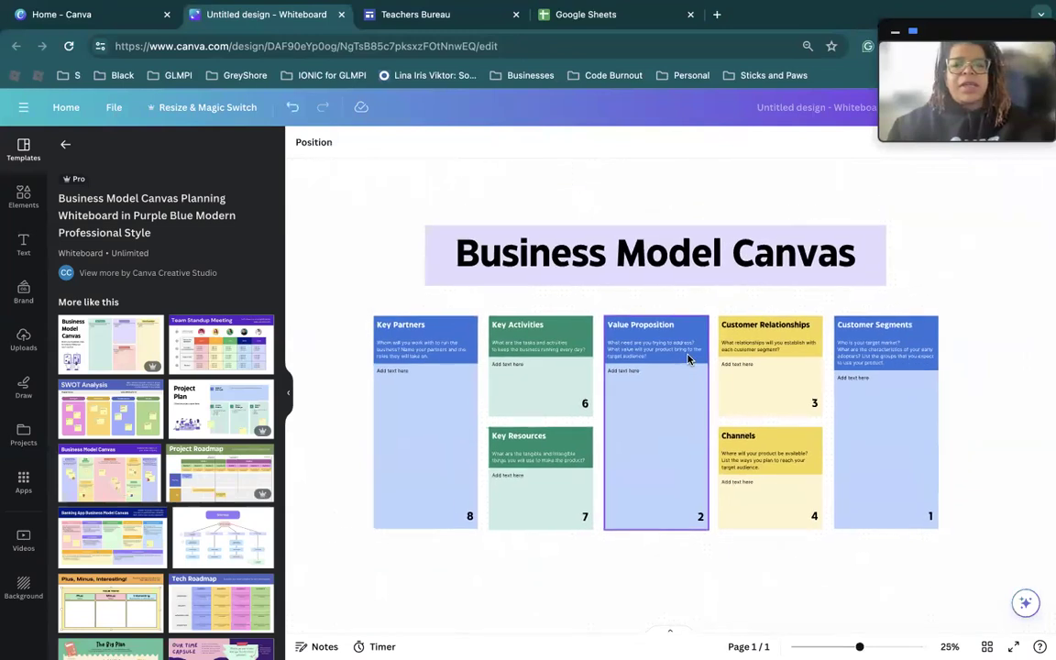
scroll(689, 358, up, 1)
Step: Retitle the whiteboard from Business Model Canvas to 'Parenting'
click(693, 289)
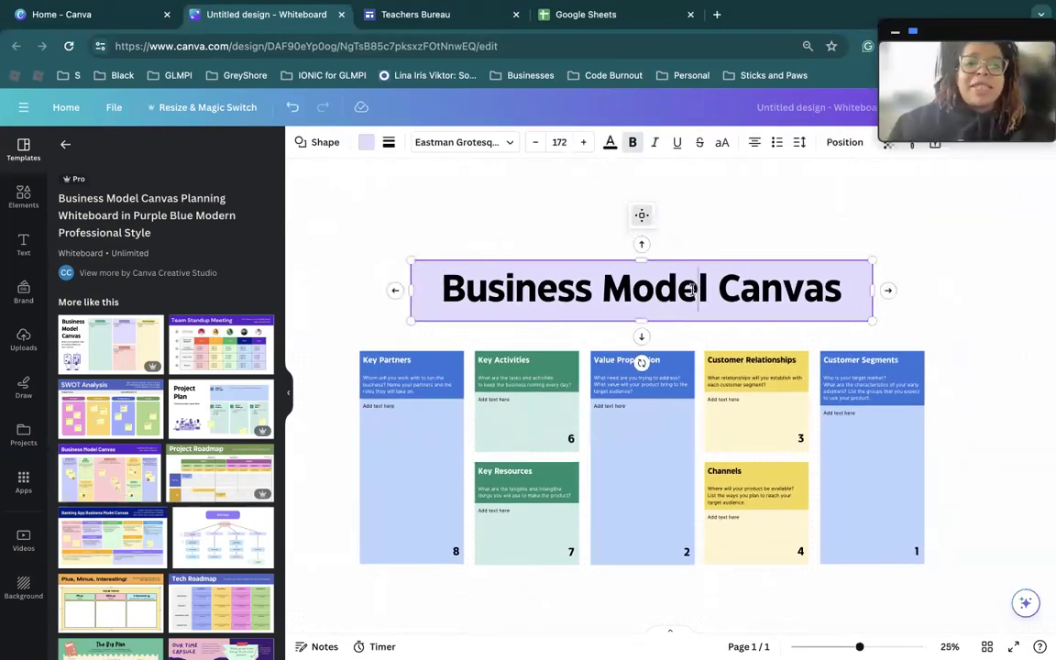
double_click(693, 290)
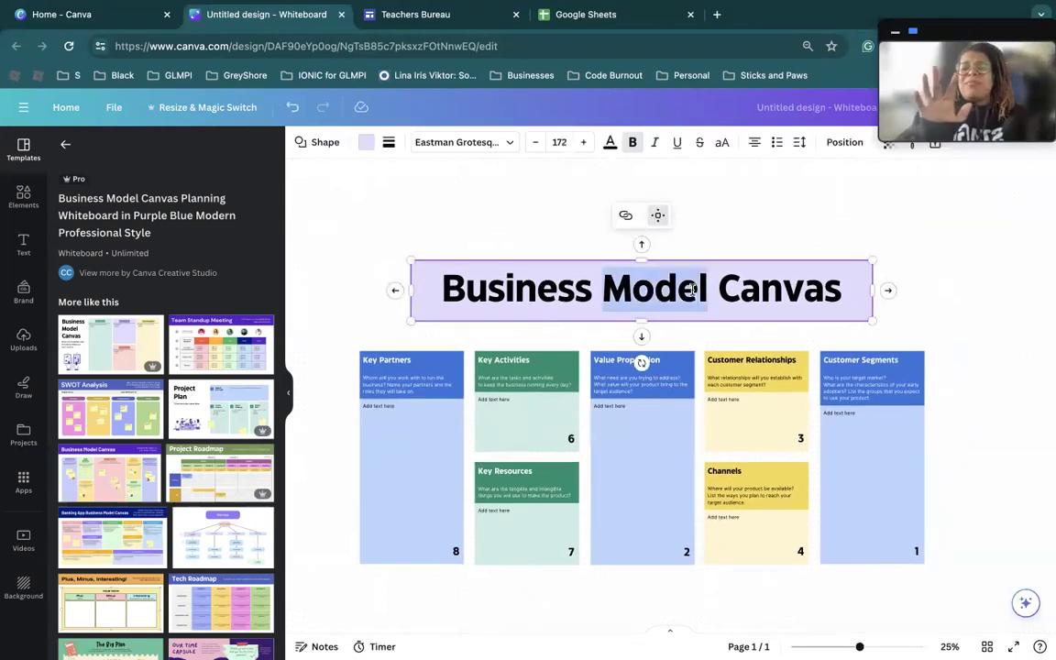
triple_click(693, 290)
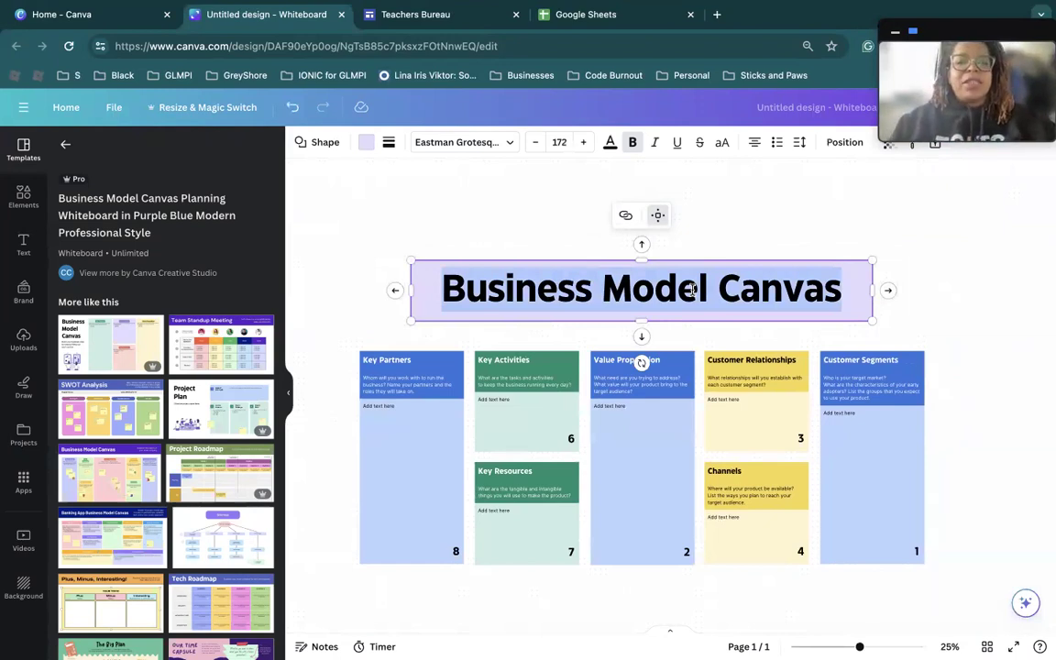
text(Parenting)
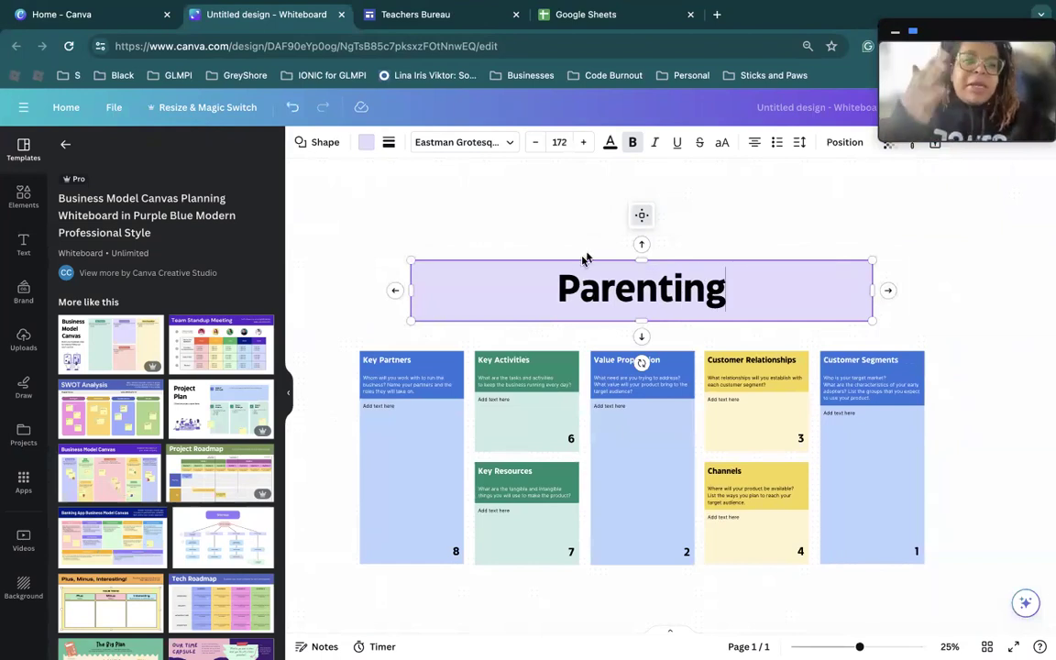
Step: Rename headings to 'Before you give birth', 'Dealing with Babies' and 'Dealing with Toddlers'
scroll(404, 364, up, 1)
double_click(401, 363)
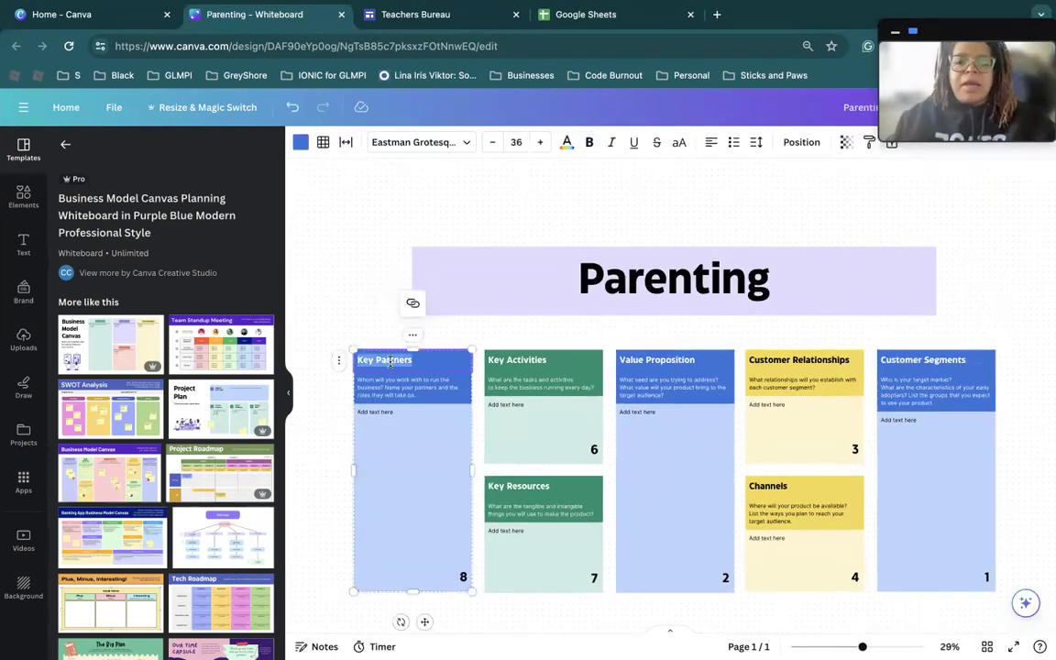
text(Before)
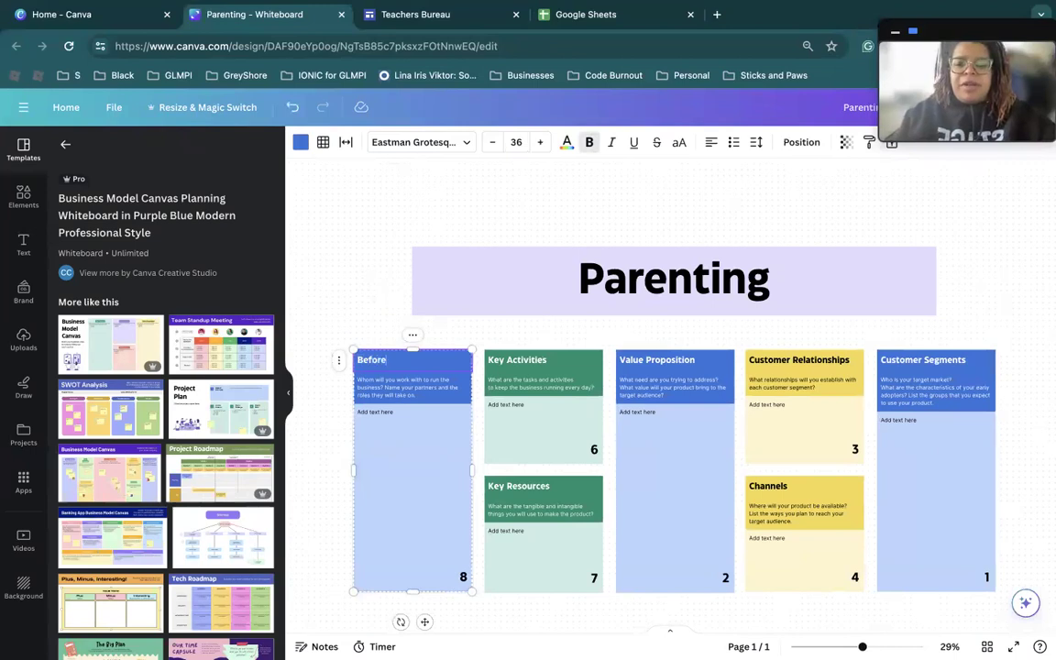
text( you give birth)
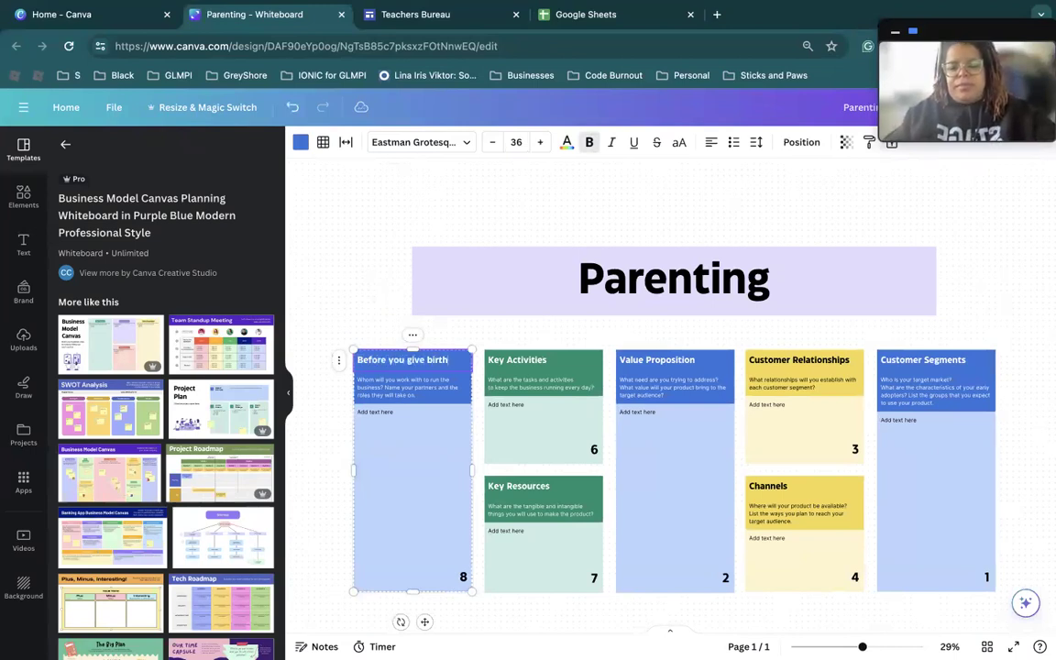
click(505, 356)
double_click(518, 358)
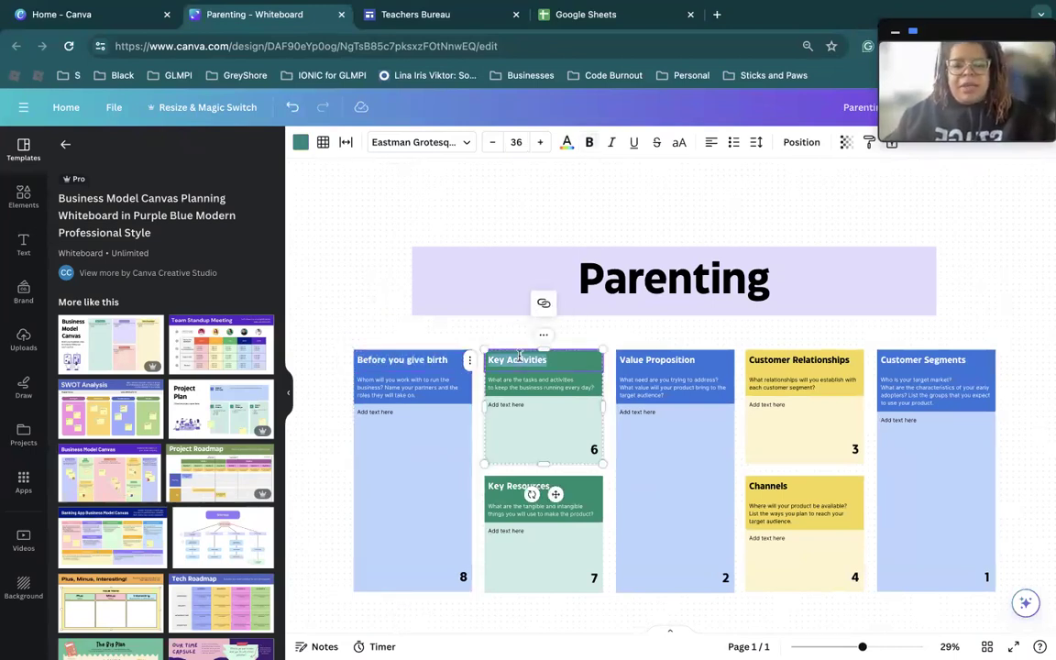
text(Dealiong)
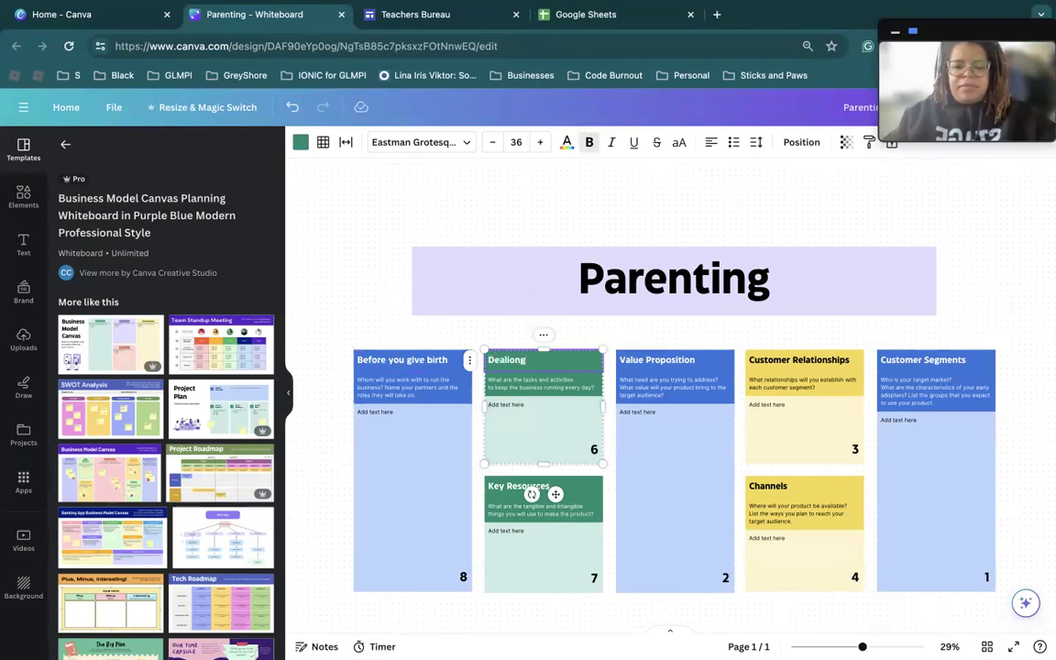
key(BackSpace)
key(BackSpace)
key(BackSpace)
text(ng with )
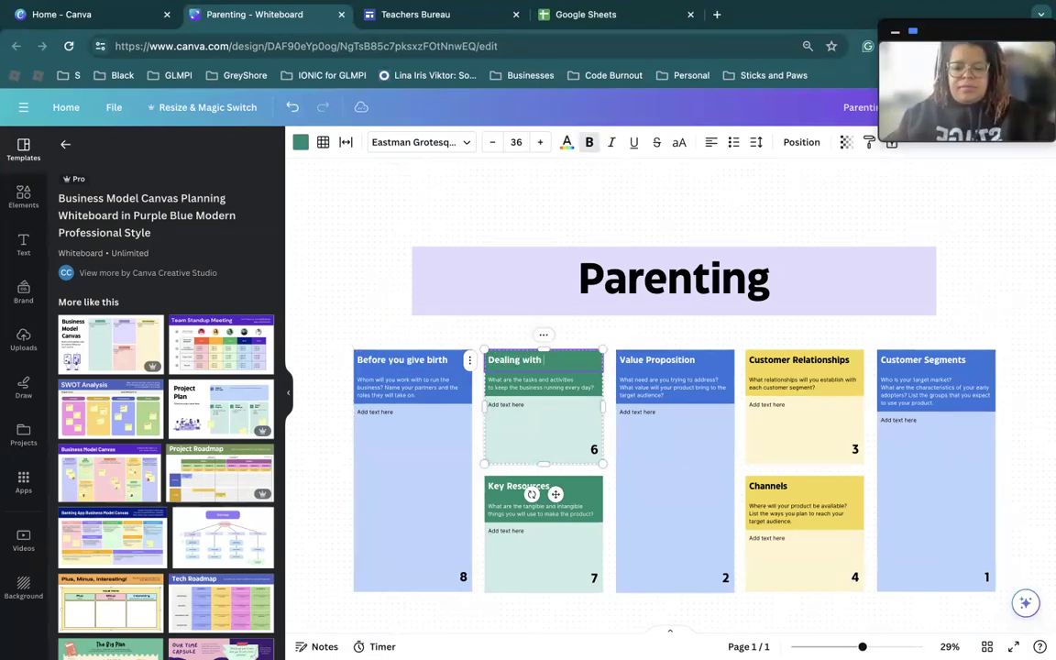
text(Babies)
click(510, 487)
double_click(508, 486)
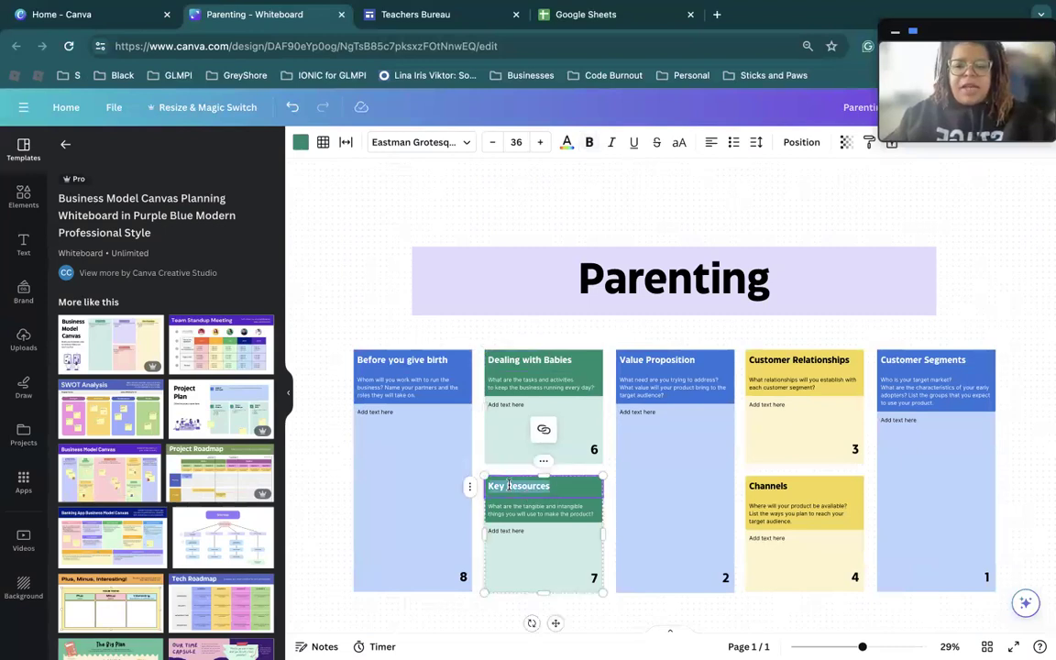
text(Dealing with)
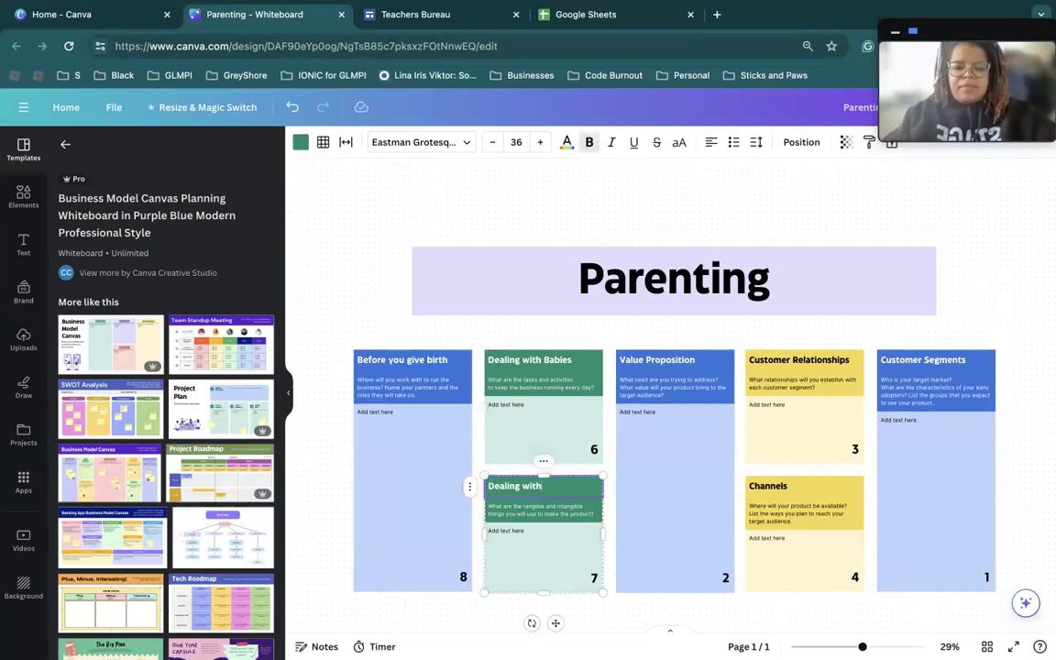
text( Toddlers)
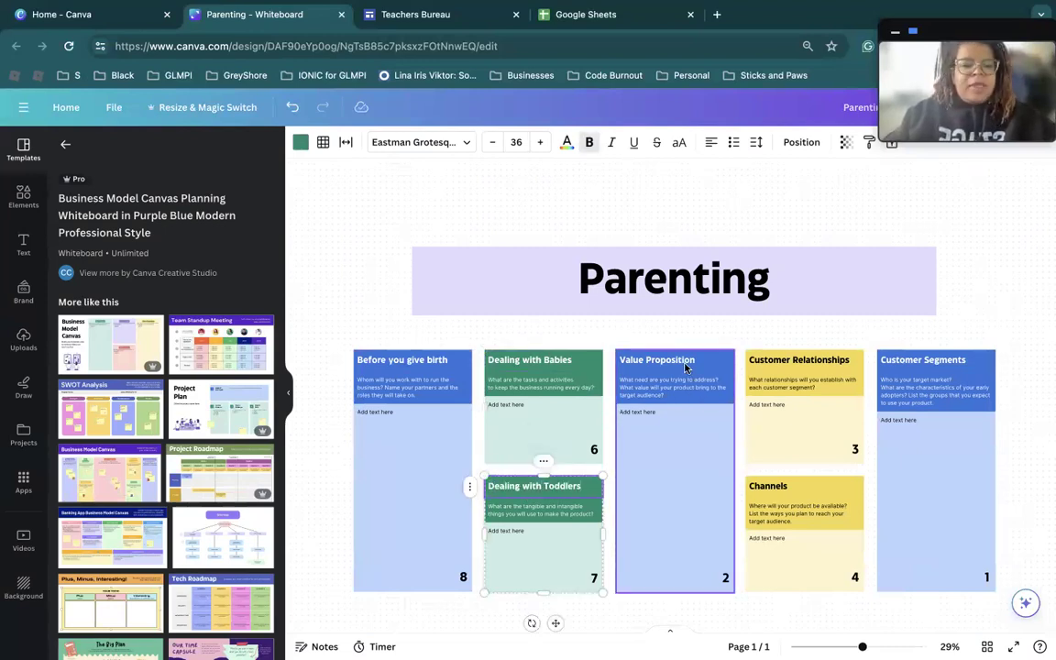
Step: Rename the remaining headings to 'Dealing with Teenagers', 'Money and Kids', 'School and Kids', 'It Never Ends, Parenting Adults'
click(674, 367)
double_click(674, 367)
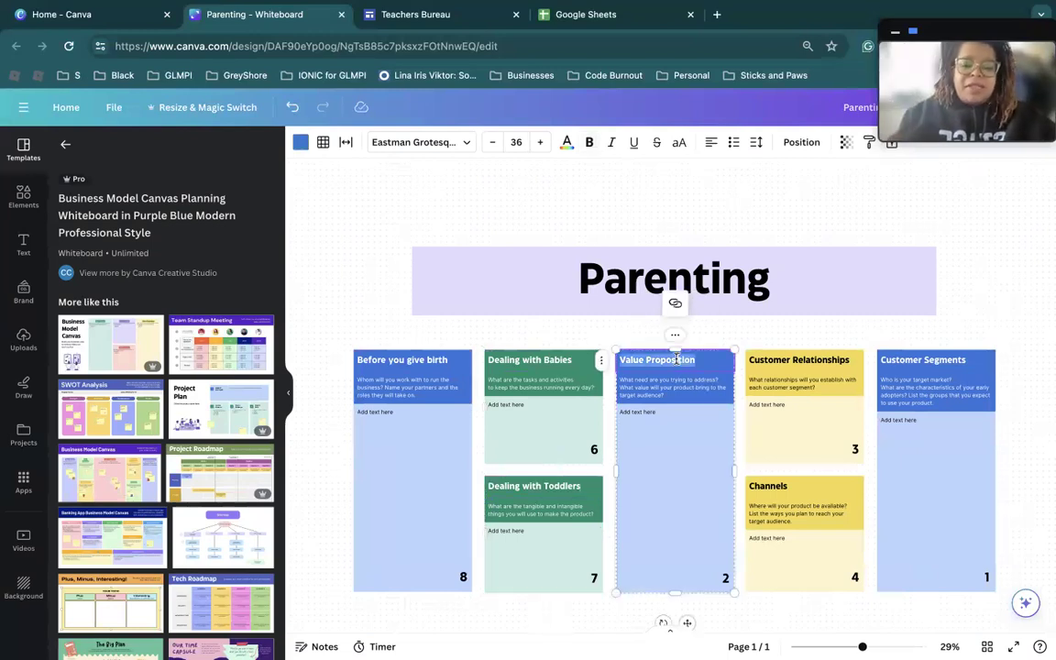
text(Dealing with )
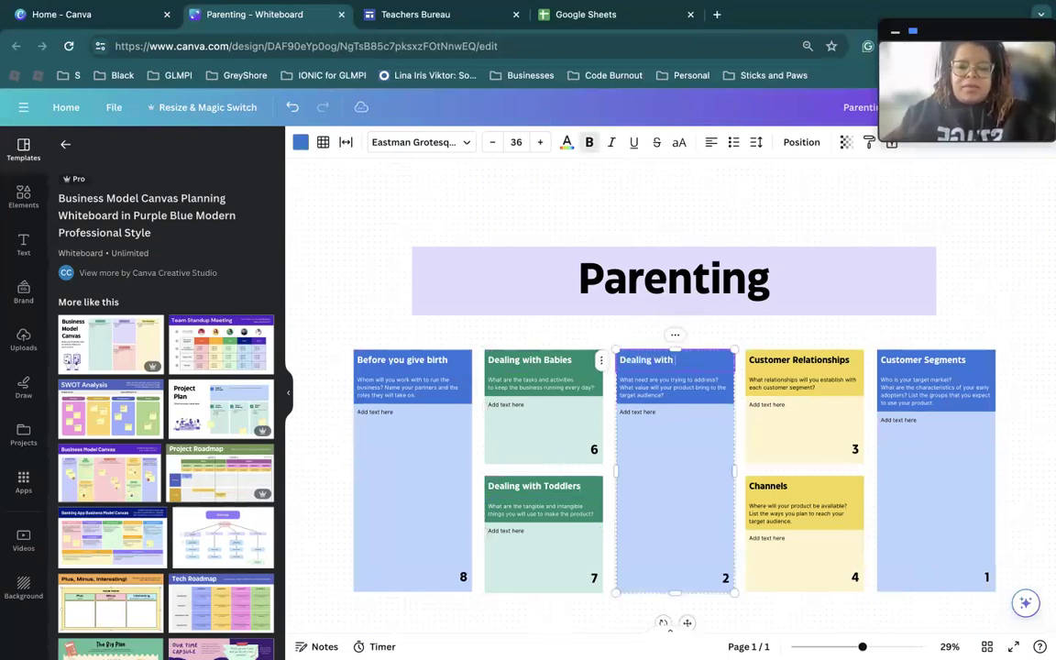
text(Tee)
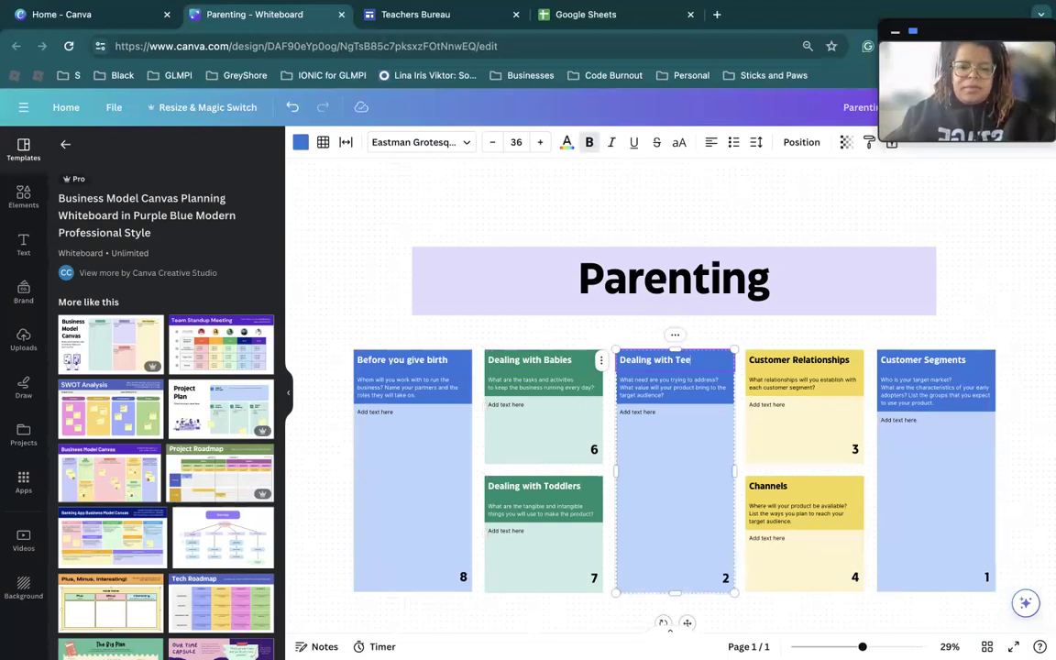
text(nagers)
click(810, 363)
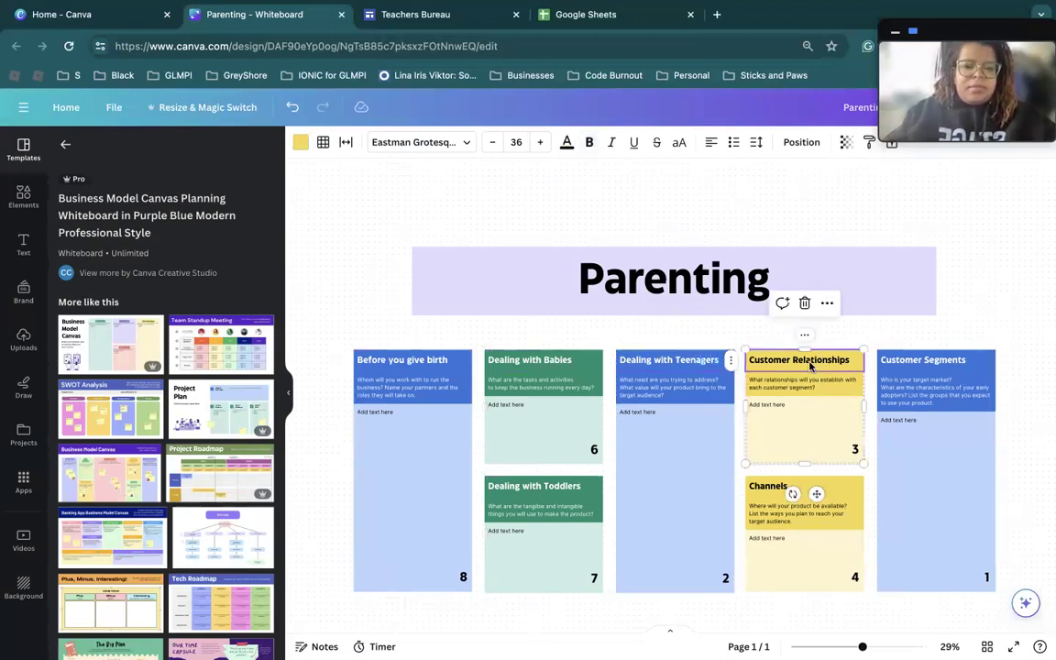
double_click(809, 363)
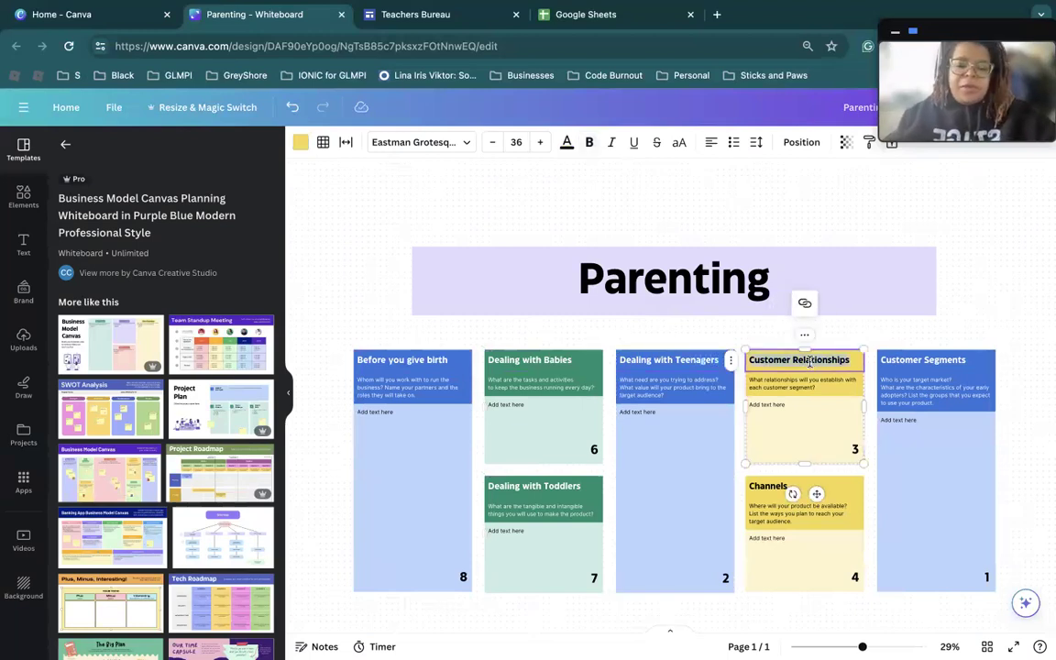
text(Money and)
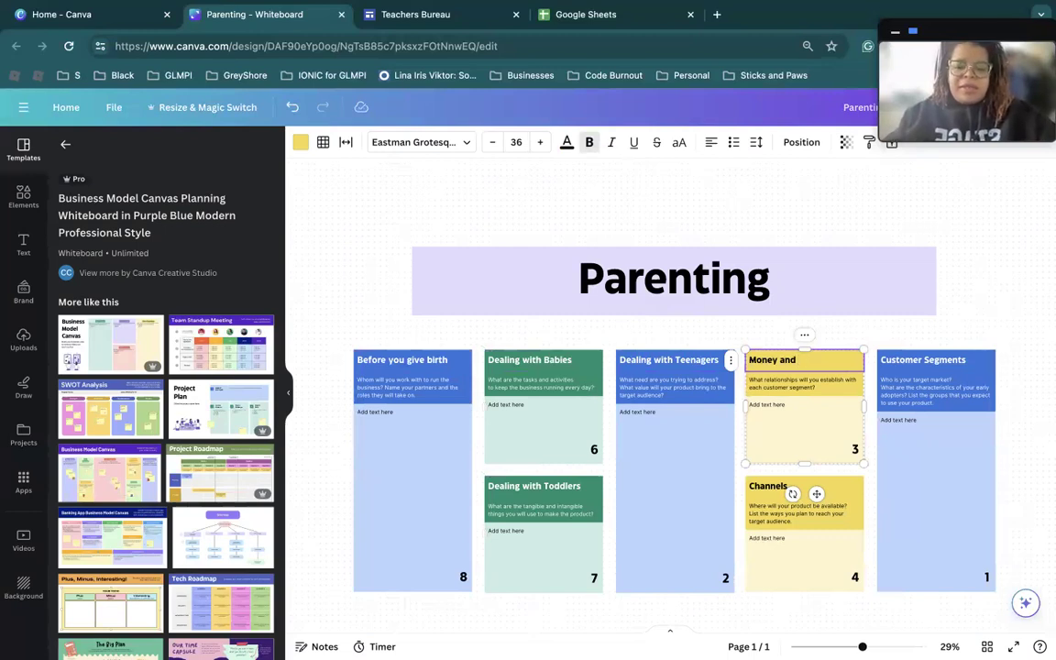
text( Kids)
click(766, 486)
double_click(765, 486)
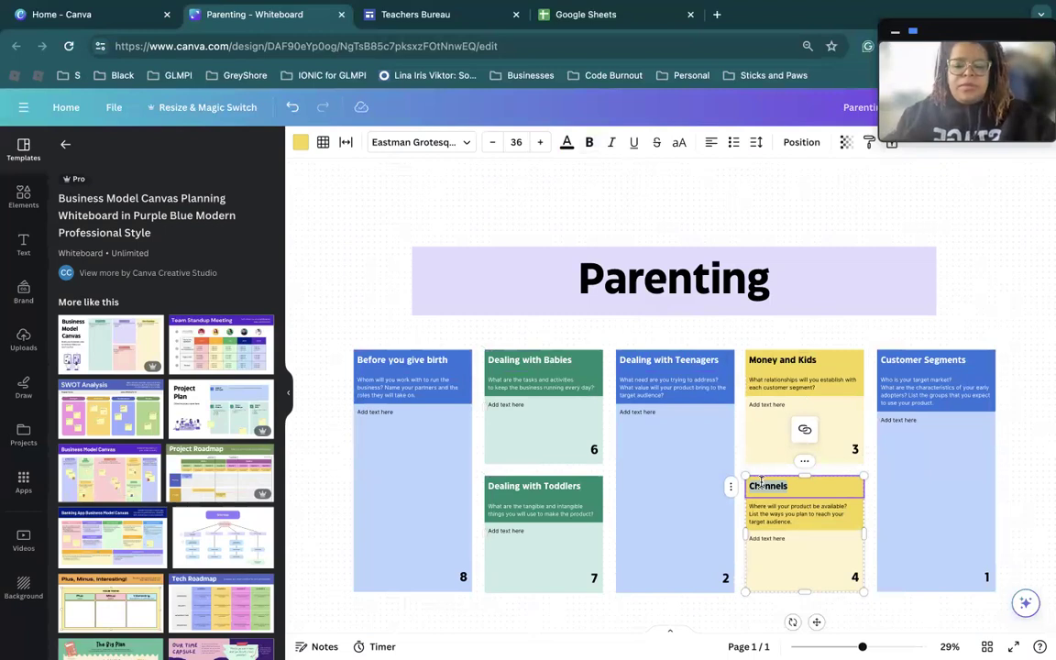
text(School and Ki)
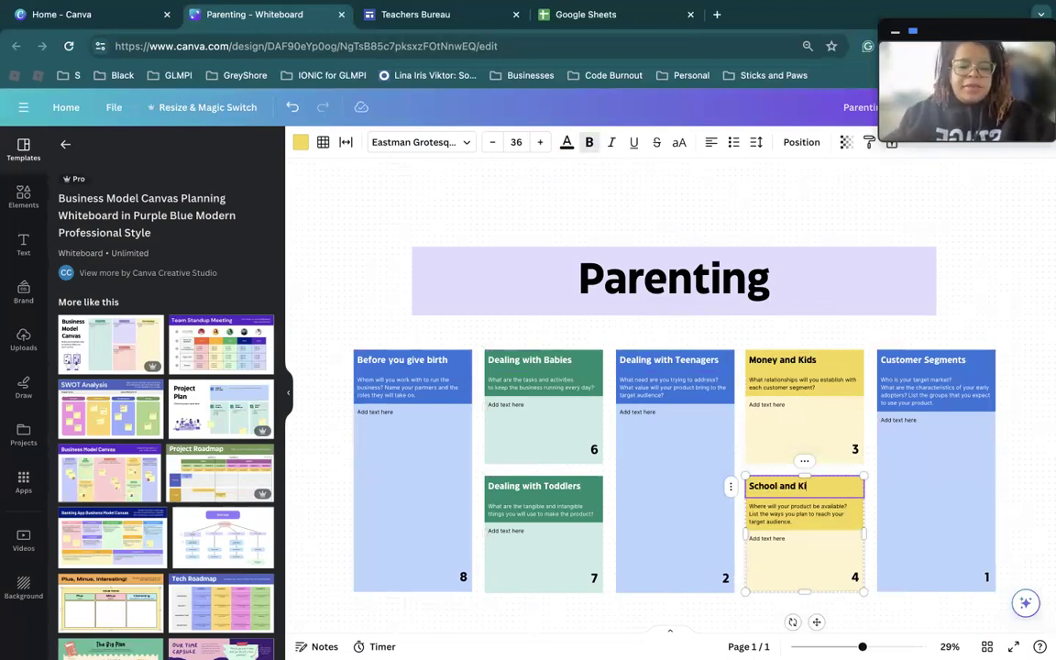
text(ds)
click(903, 361)
double_click(904, 360)
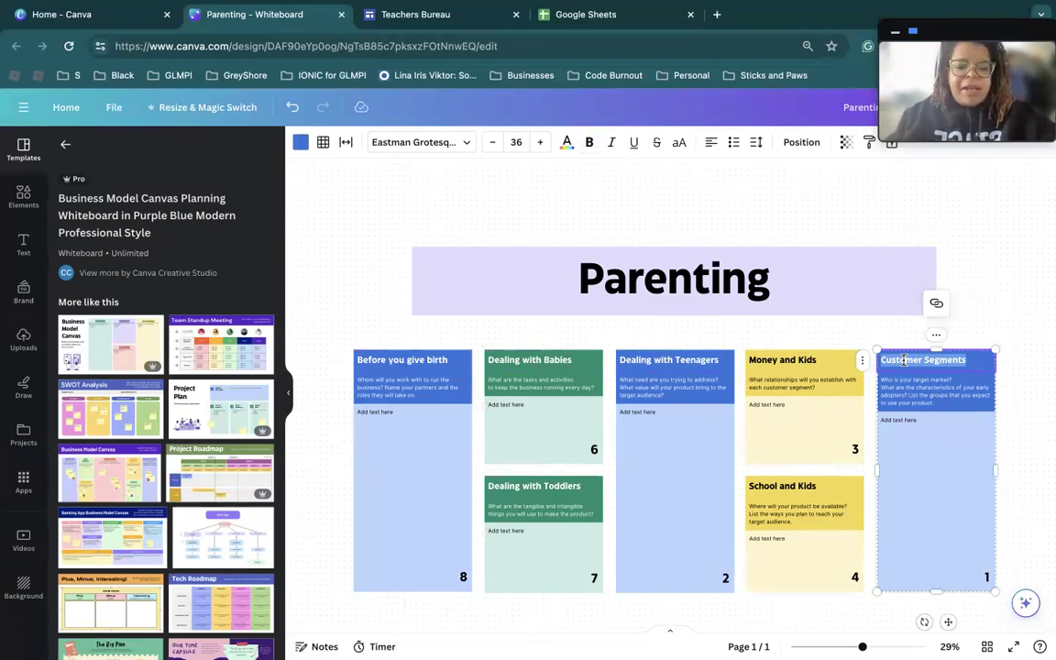
text(It Never)
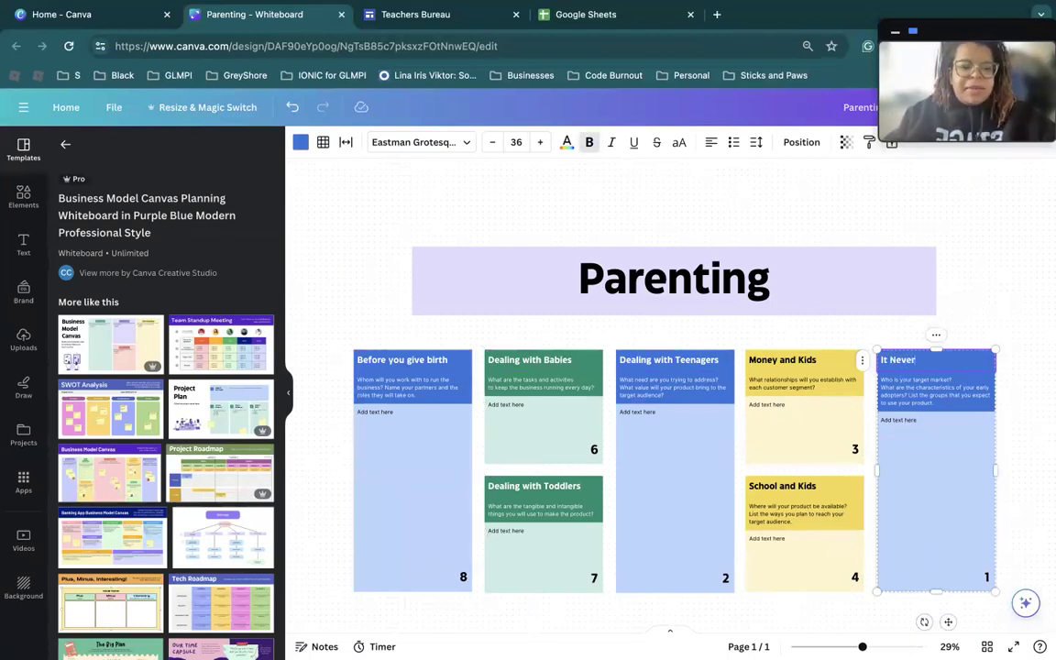
text( Ends, P)
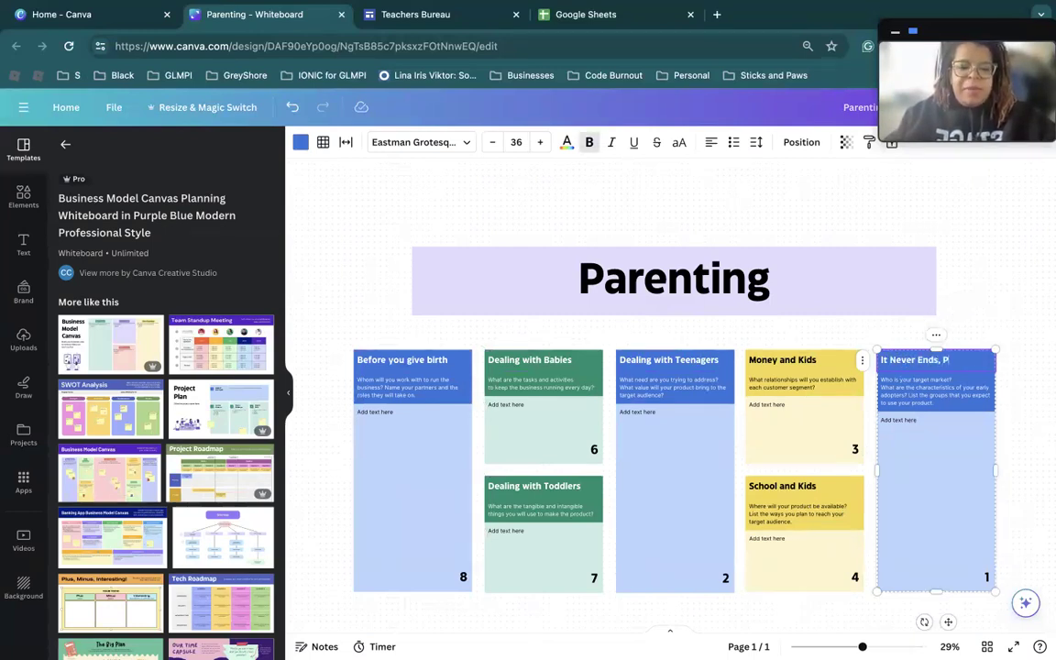
text(arenting A)
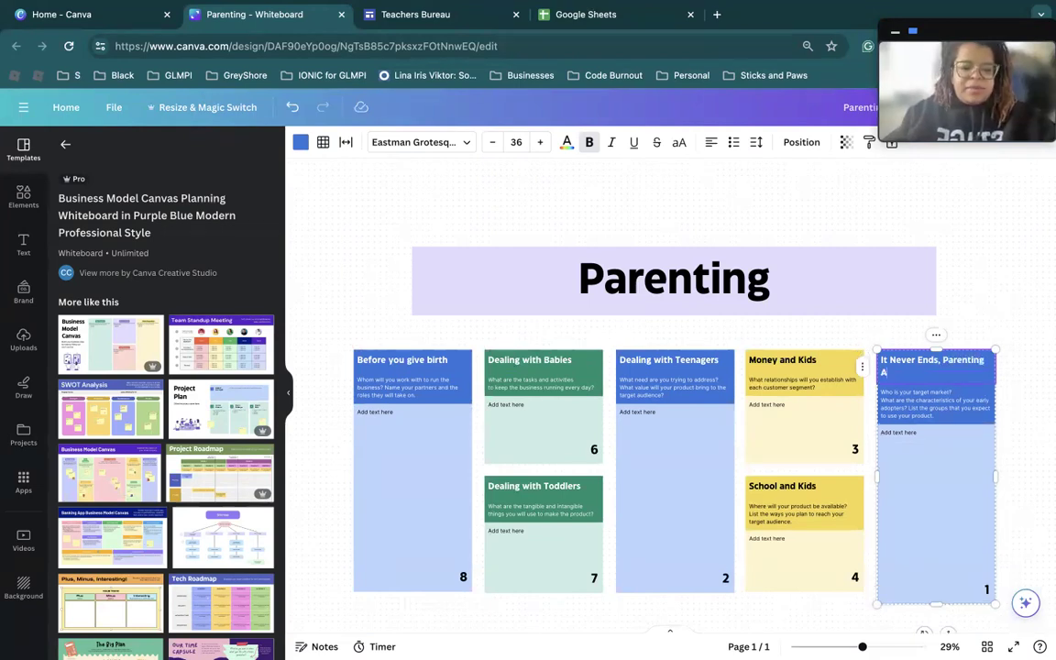
text(dults)
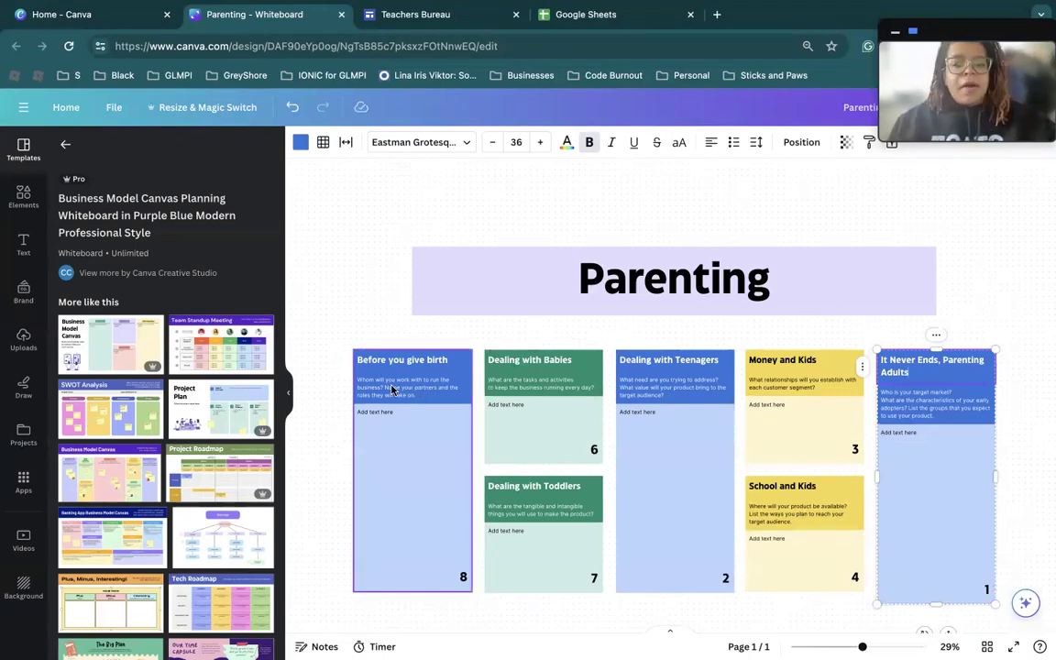
Step: In the Before you give birth card, list pregnancy, Choosing a Hospital and Choose Baby Names
scroll(412, 399, up, 3)
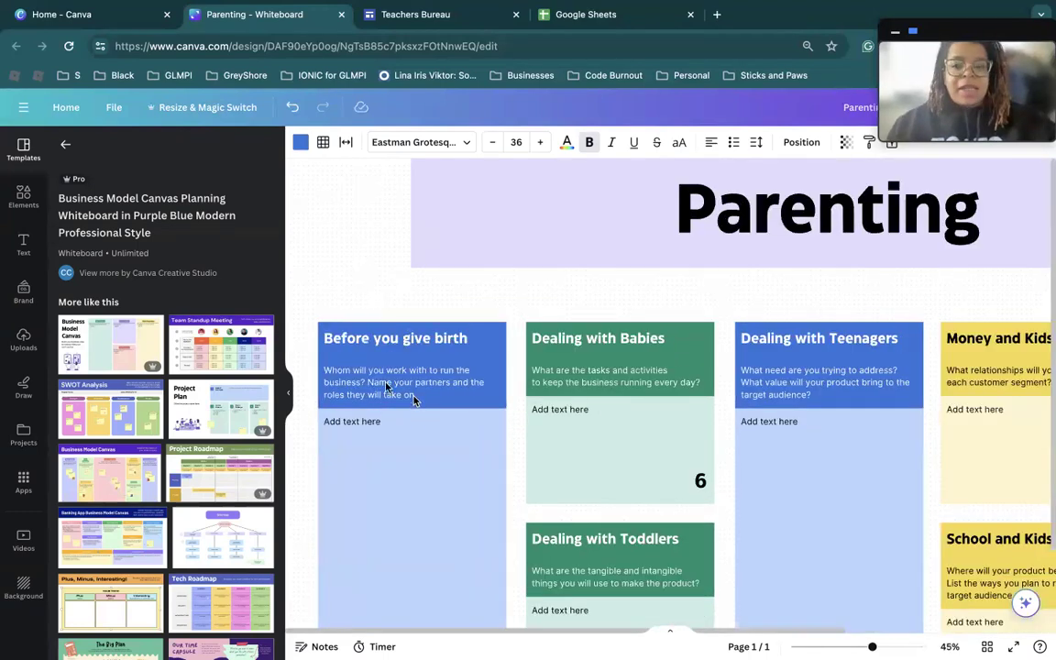
click(366, 421)
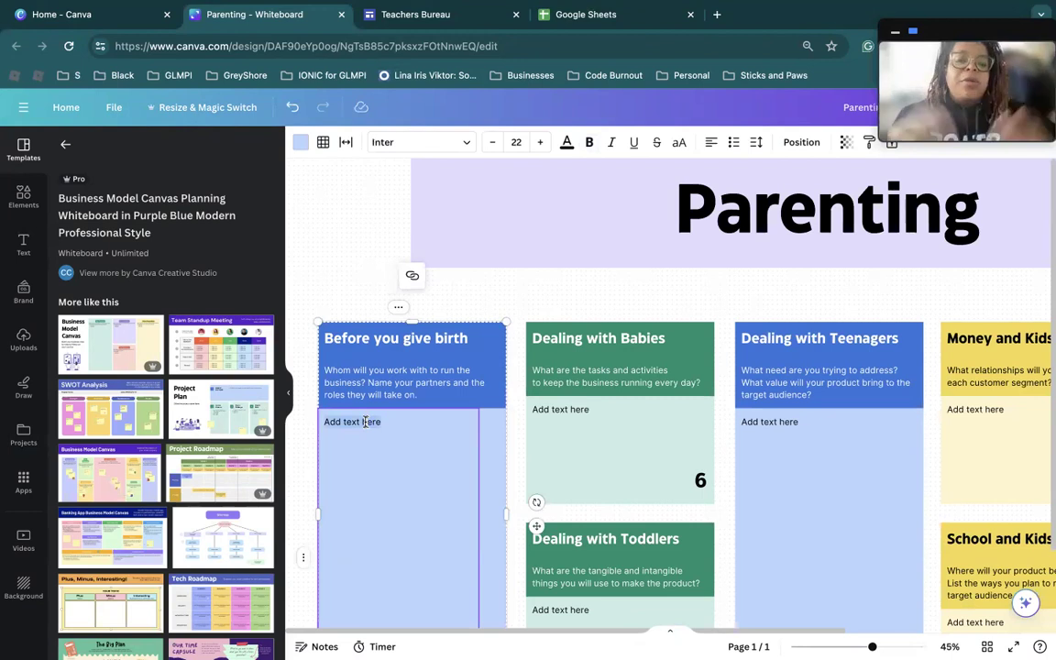
text(Under pr)
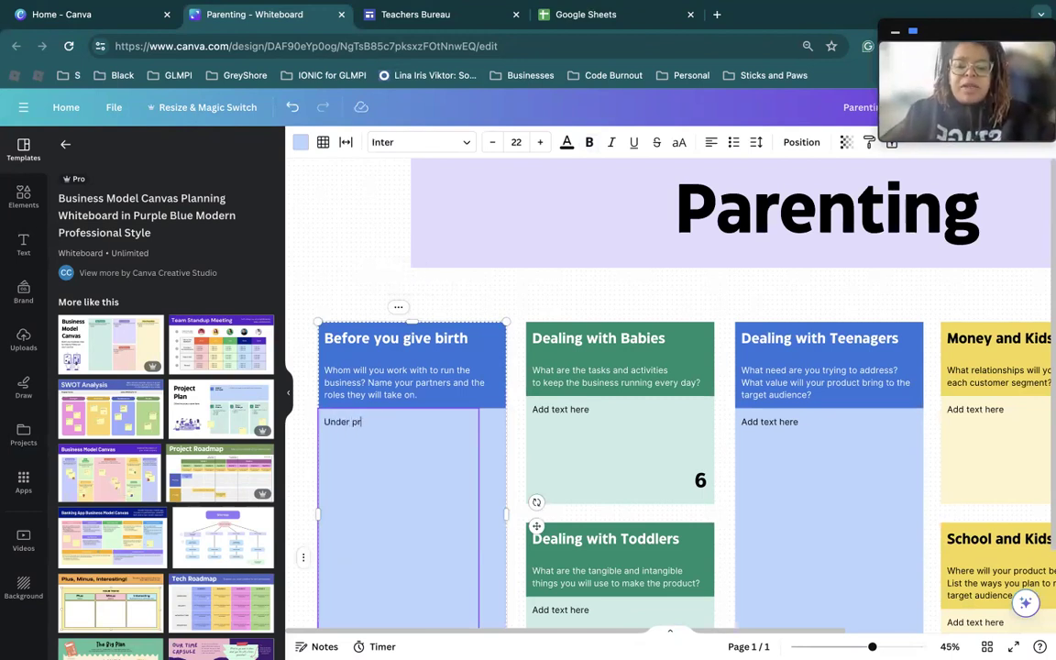
text(egnancy)
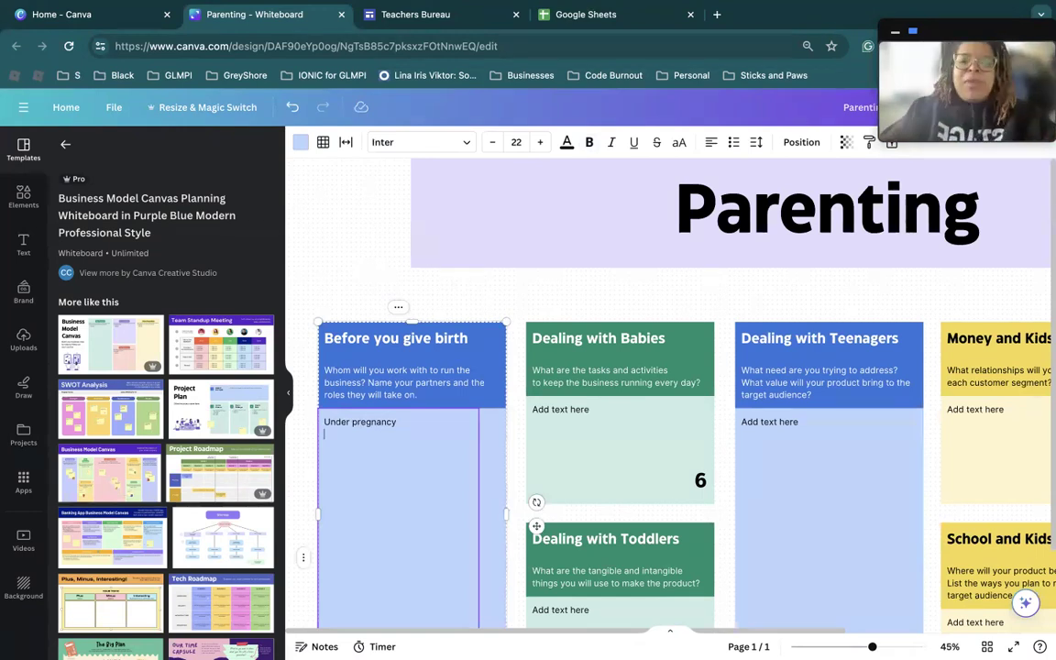
text(osing a Hospital)
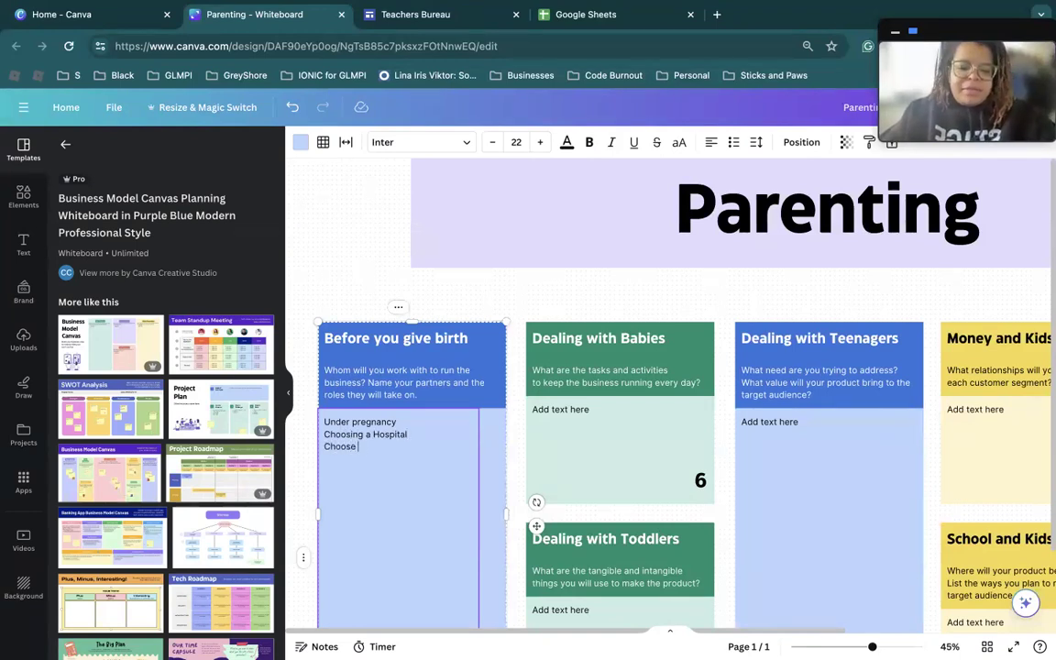
text(ab)
click(366, 421)
text(y Na)
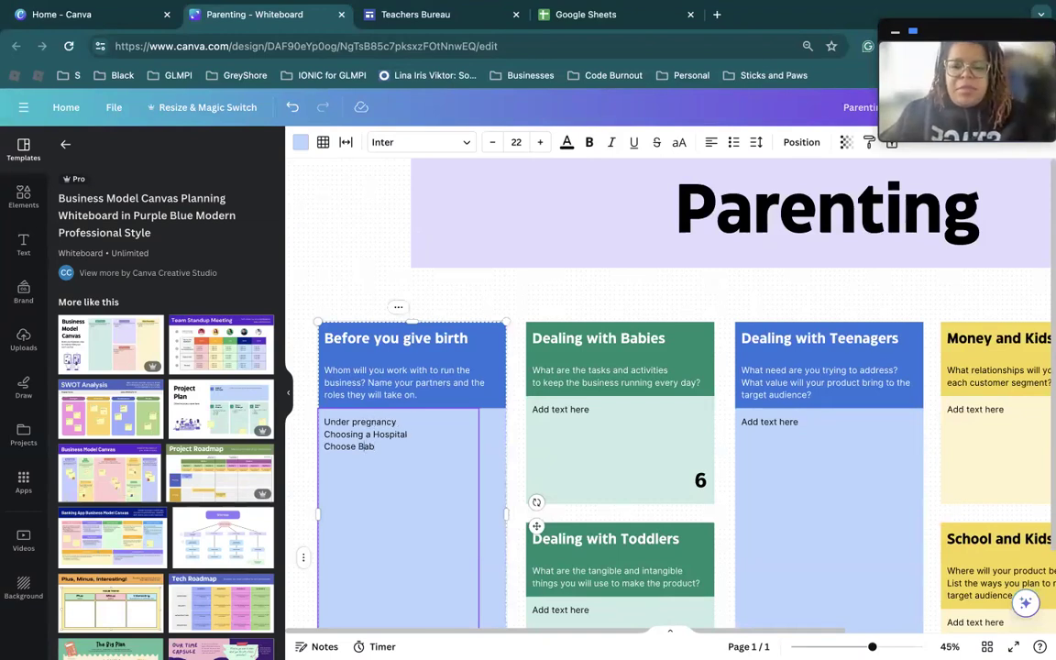
click(416, 394)
click(390, 447)
text(y Name)
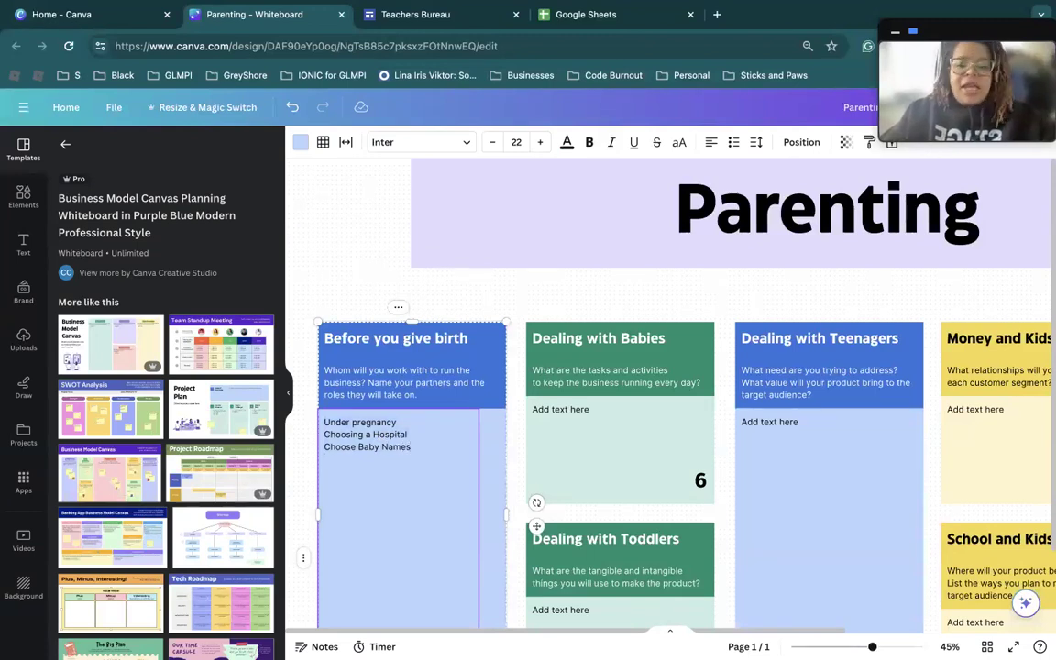
text(s)
Step: Add the neighborhood and daycare line, change 'Under' to 'Dealing with', and select that line
key(Return)
text(Picking a neighborhood to)
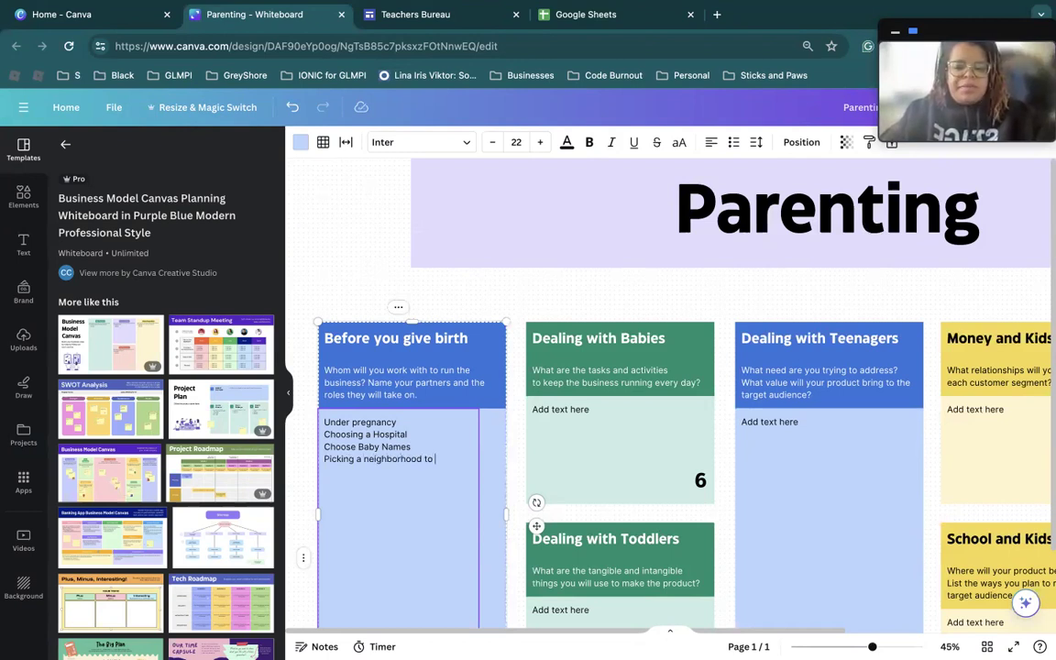
text( raise your child )
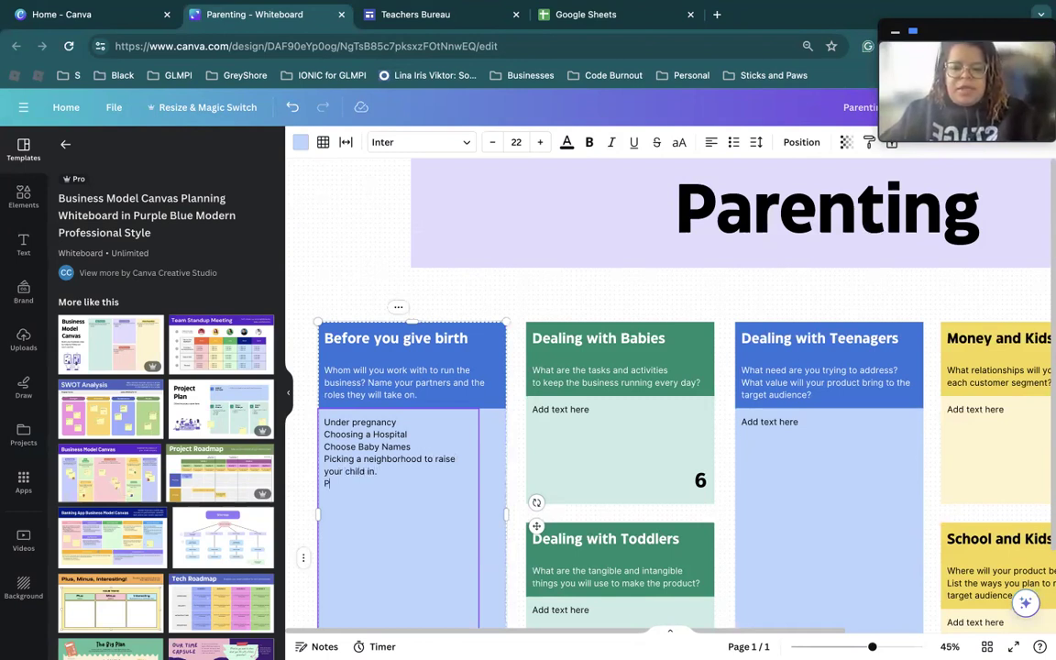
text(in. Pick)
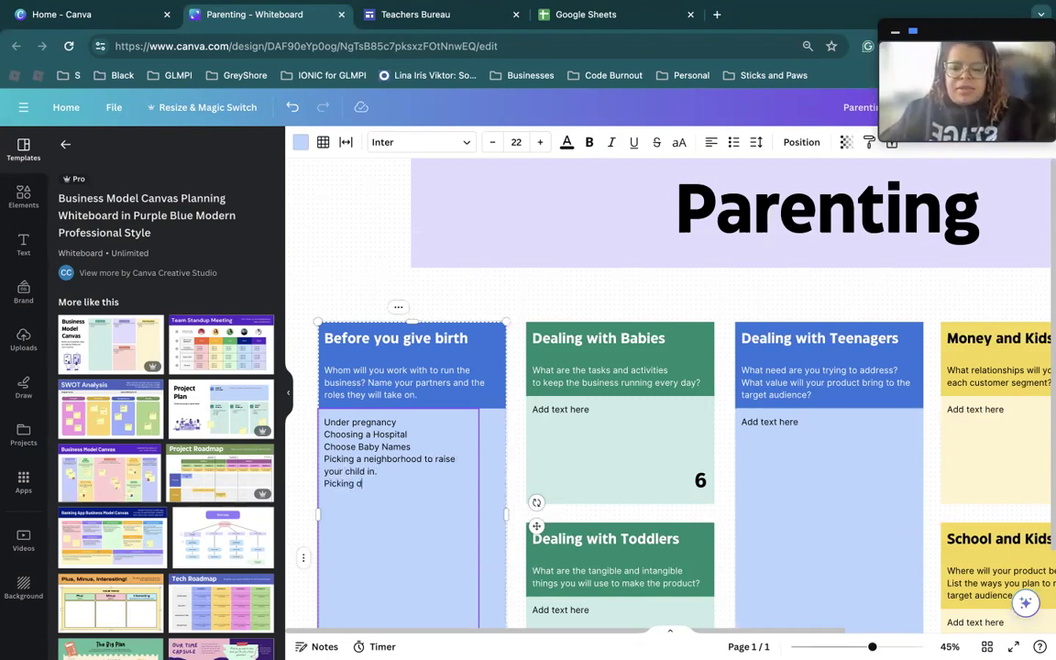
text(ing daycares)
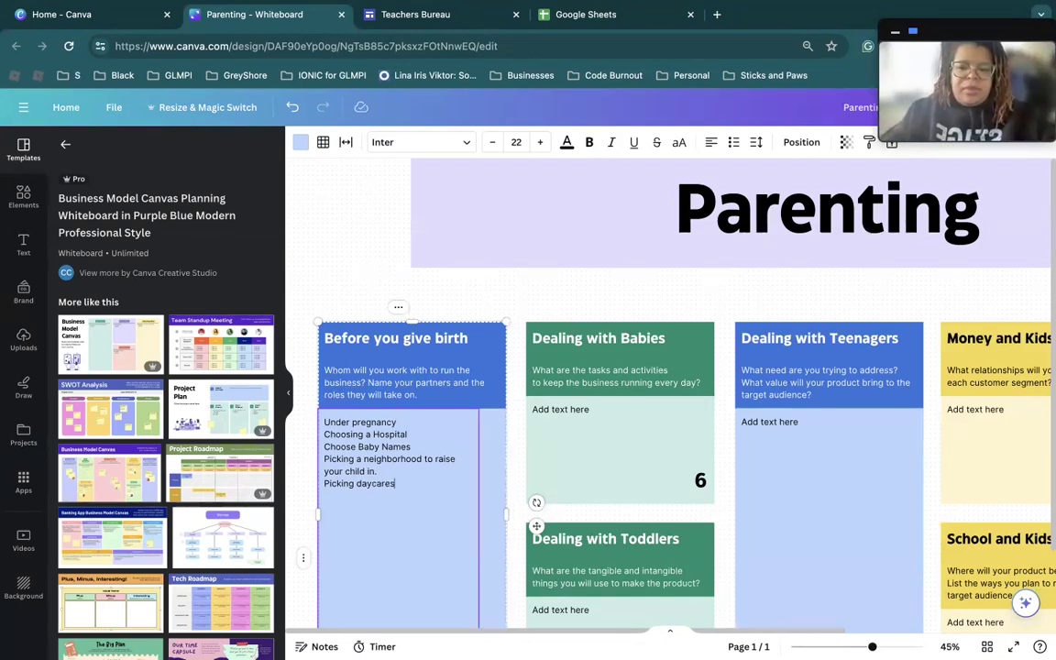
text( and school)
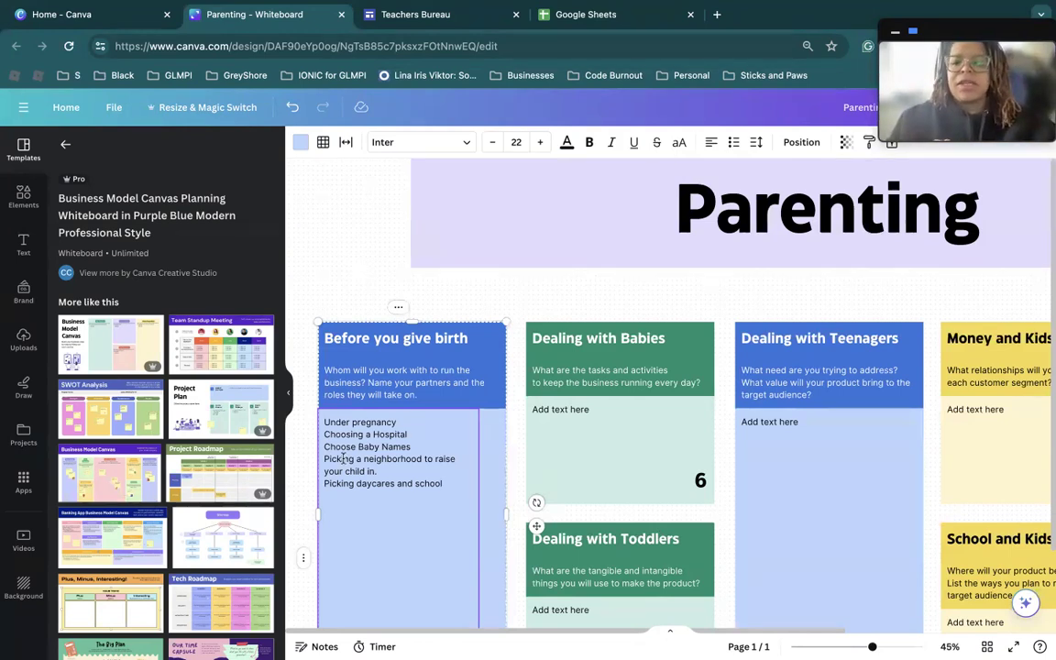
double_click(340, 420)
key(BackSpace)
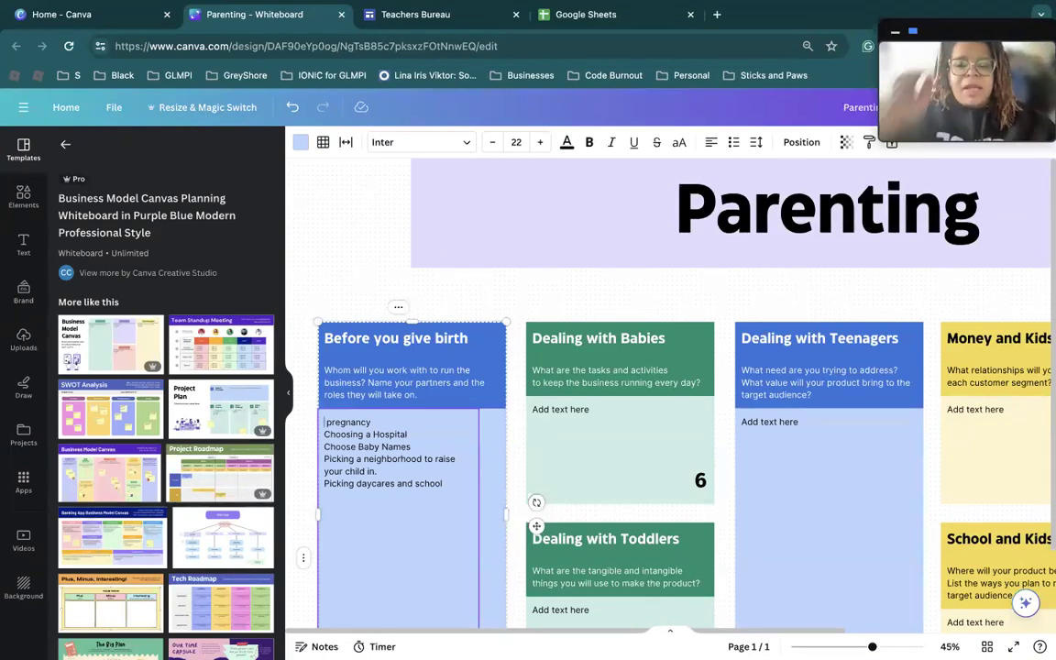
text(Dealing )
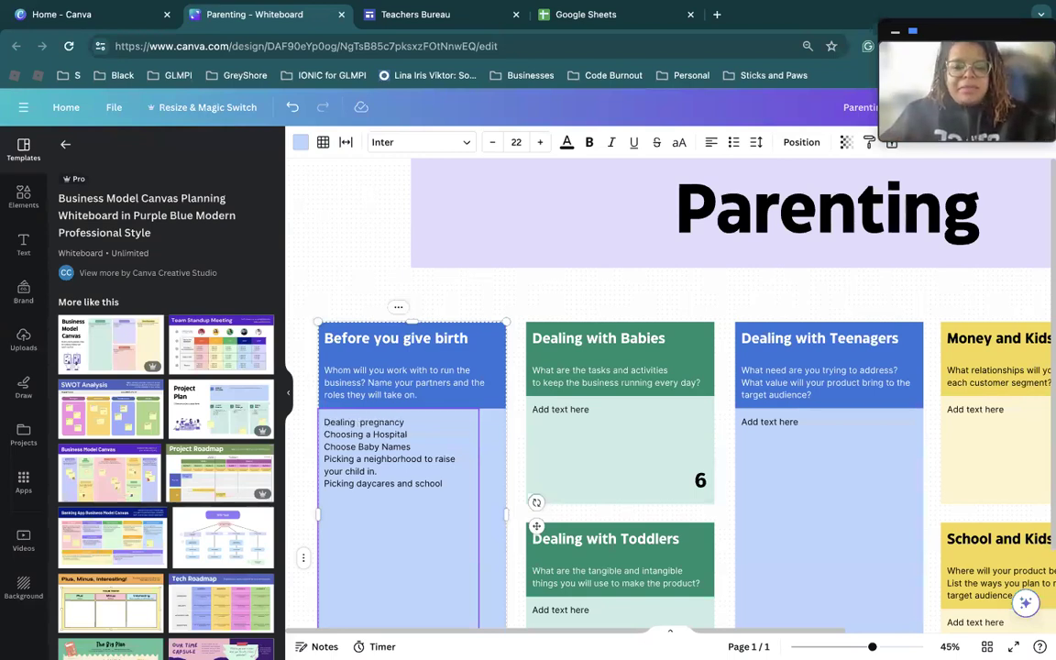
text(with)
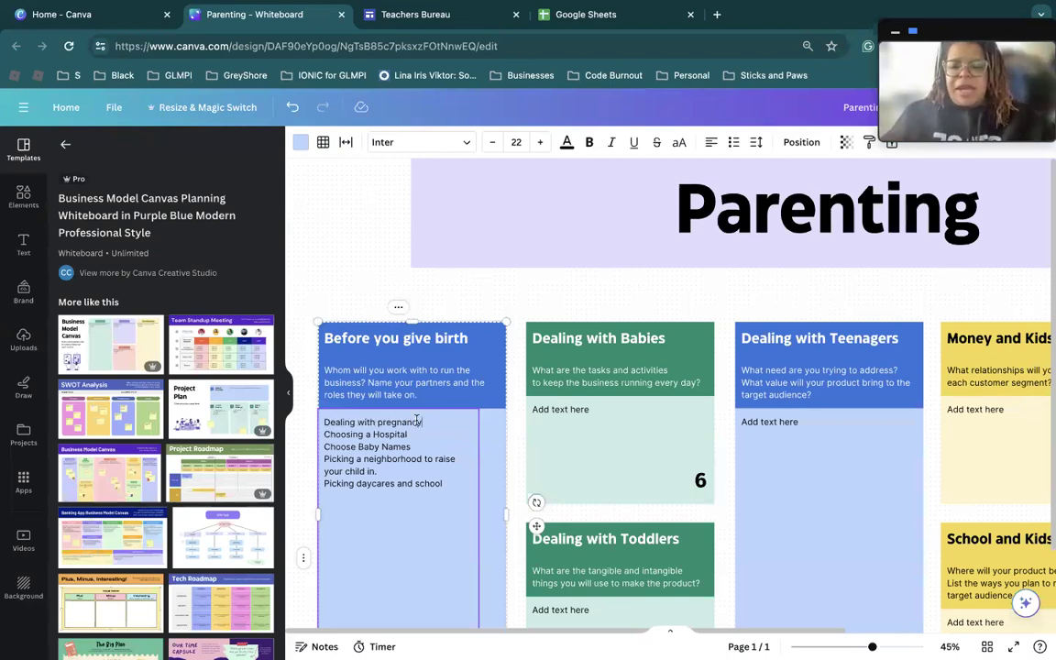
drag(423, 423, 325, 420)
key(ctrl+c)
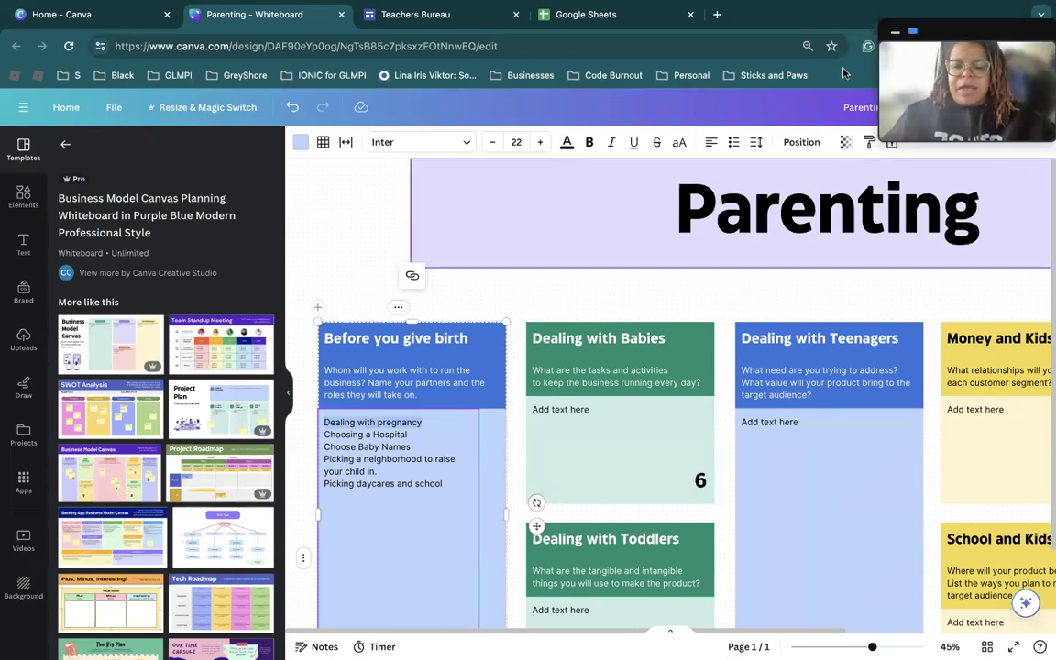
Step: Google 'Dealing with pregnancy' in a new tab and browse the results
click(718, 15)
key(ctrl+v)
key(Return)
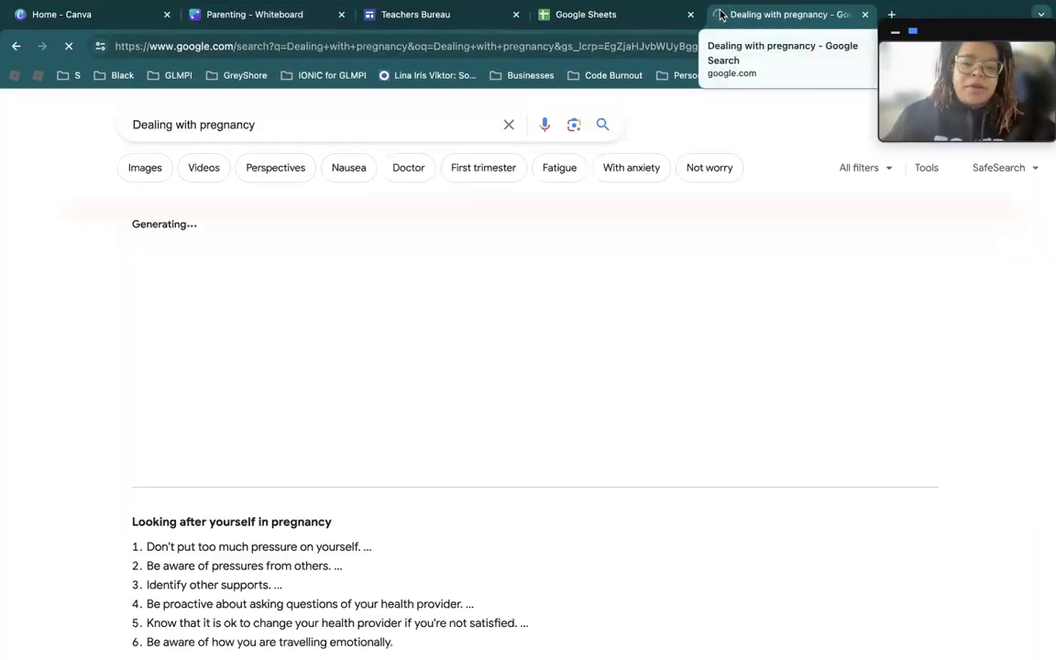
scroll(342, 396, down, 2)
scroll(342, 397, down, 3)
scroll(334, 431, up, 4)
scroll(311, 445, down, 7)
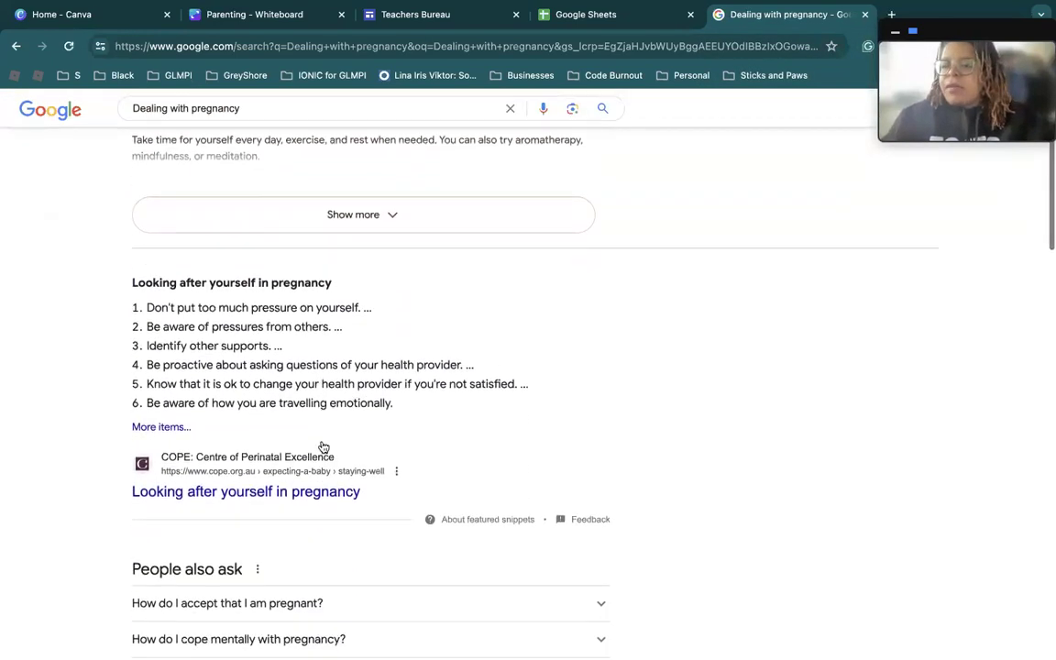
scroll(281, 383, down, 2)
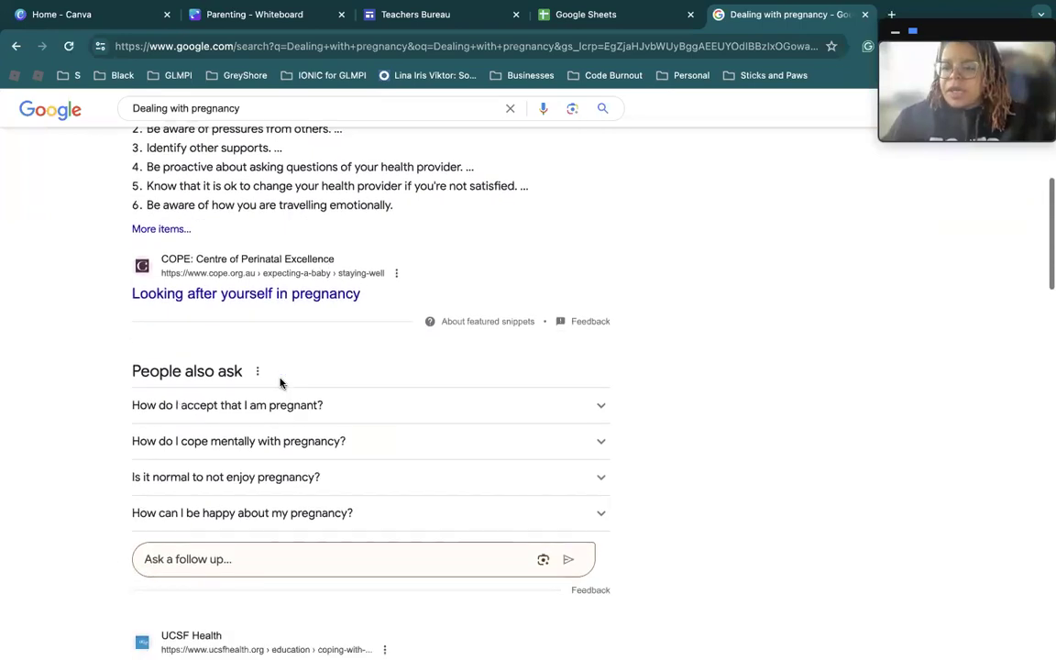
scroll(280, 383, down, 5)
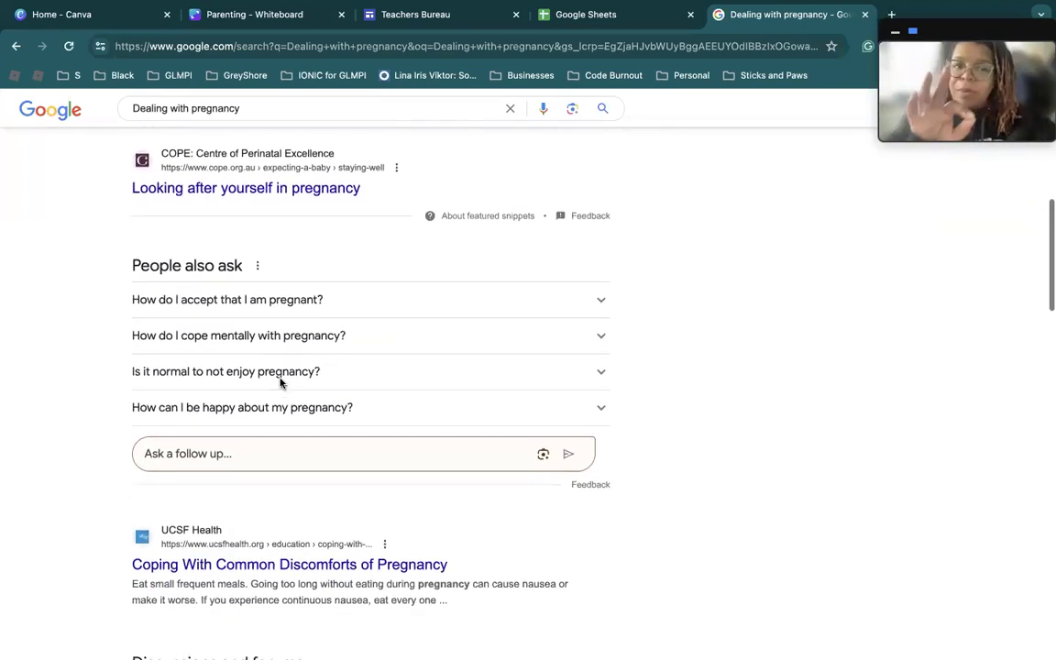
scroll(256, 450, down, 2)
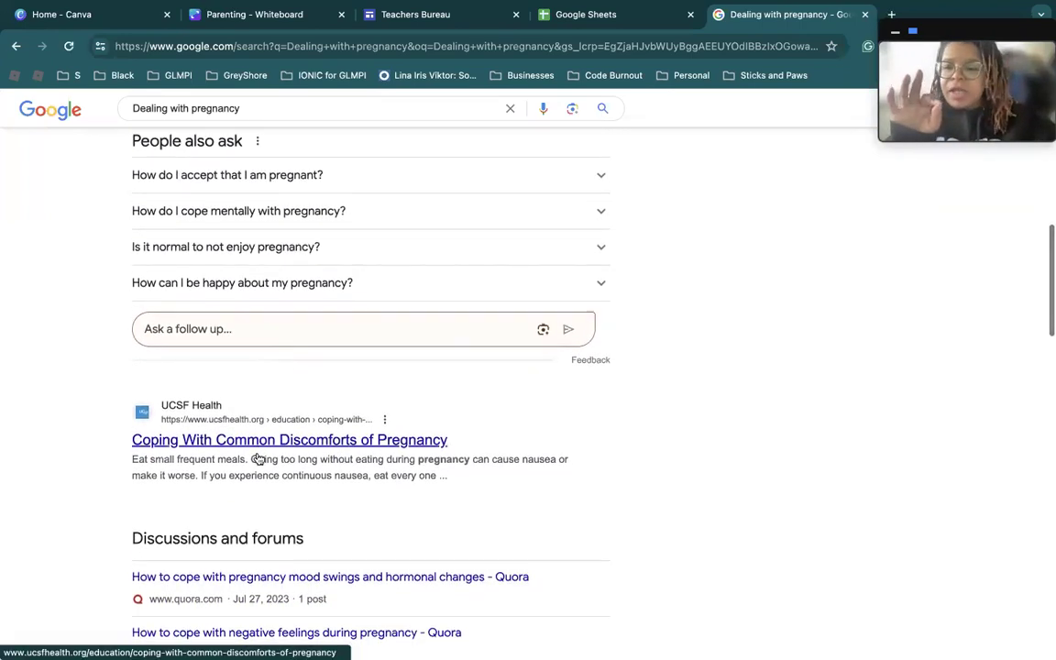
scroll(261, 486, down, 3)
scroll(235, 498, down, 4)
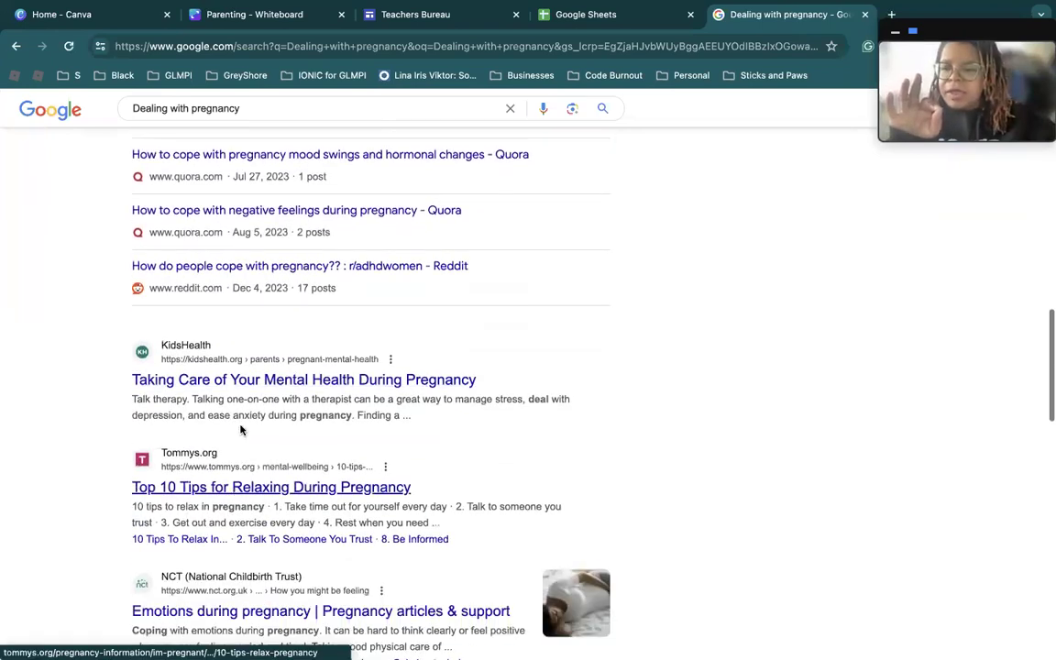
scroll(295, 395, down, 1)
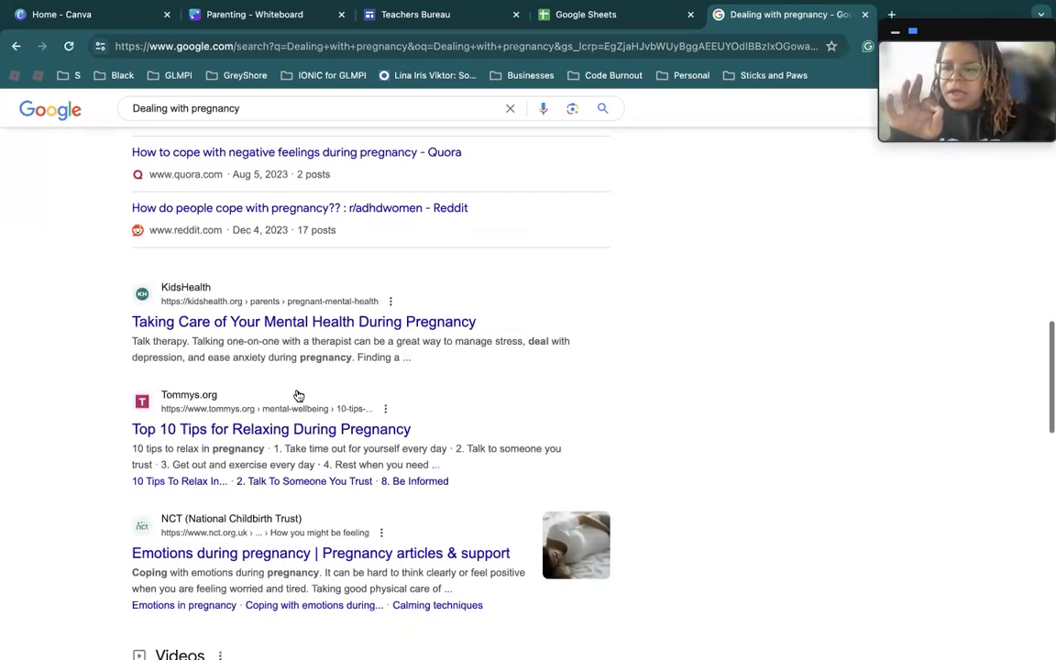
Step: Open the KidsHealth pregnancy mental-health article, copy its URL, and return to the Parenting whiteboard
click(307, 320)
click(358, 51)
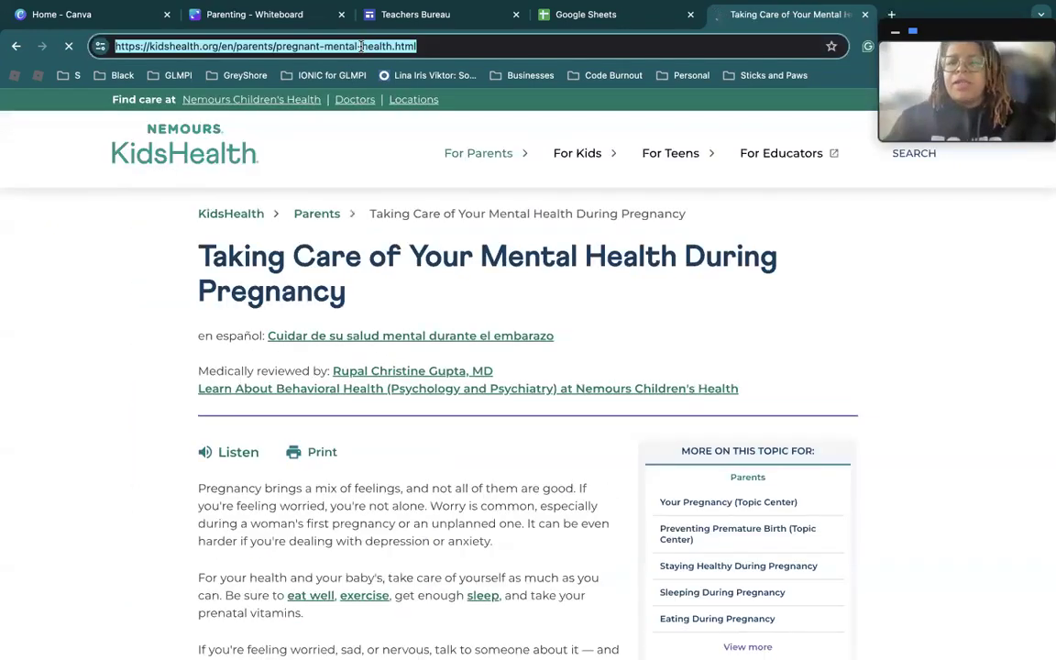
scroll(443, 490, down, 10)
scroll(440, 492, down, 4)
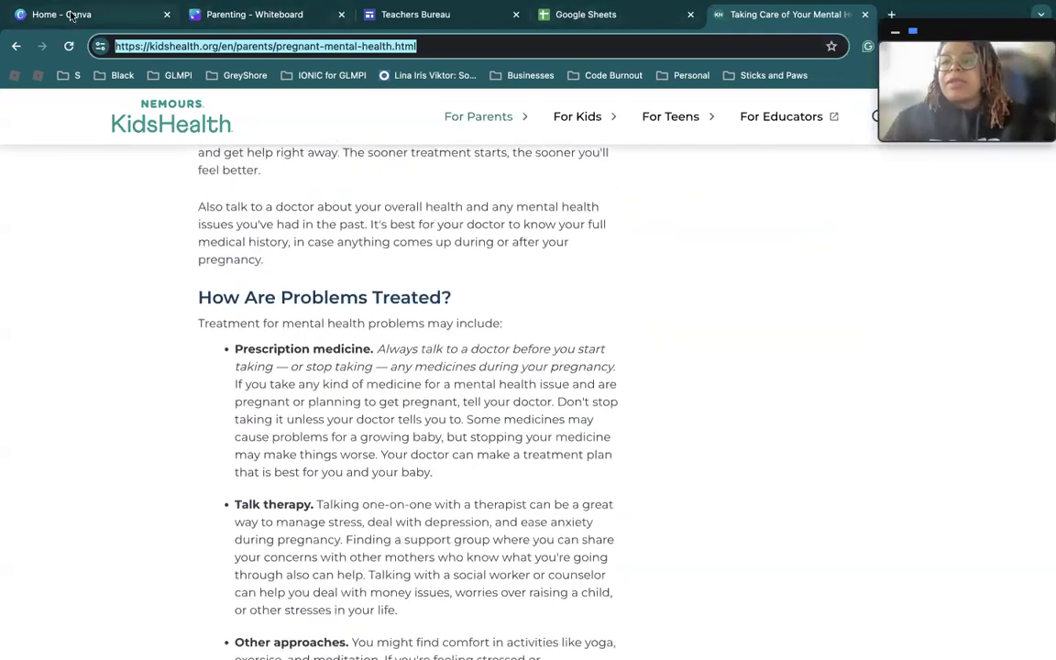
click(69, 14)
click(279, 14)
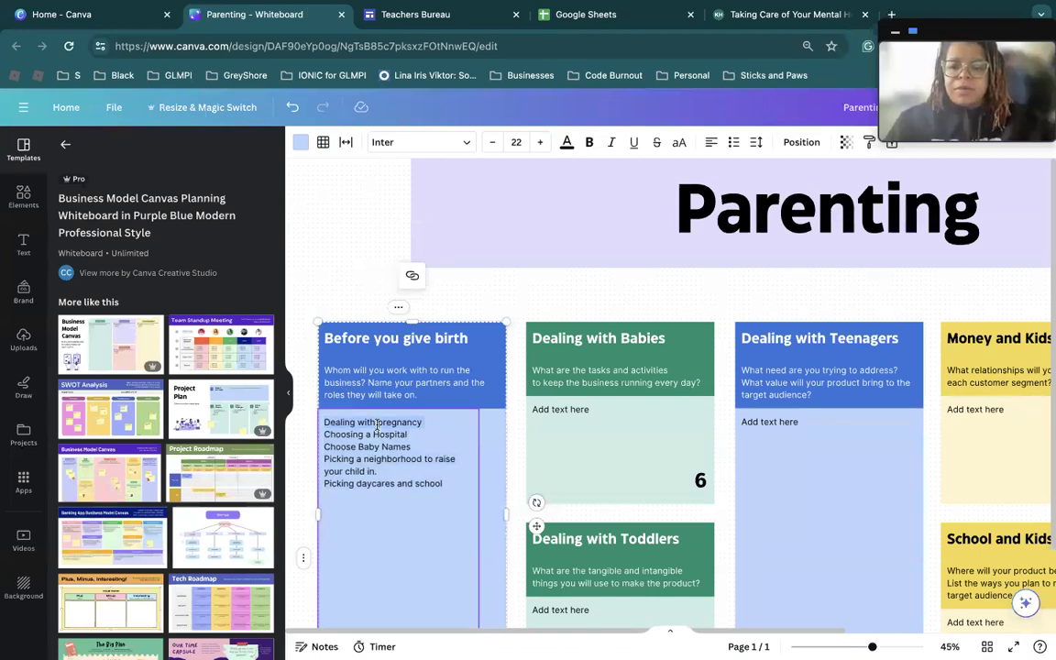
Step: Link the 'Dealing with pregnancy' line to the copied KidsHealth article URL
mouse_move(892, 89)
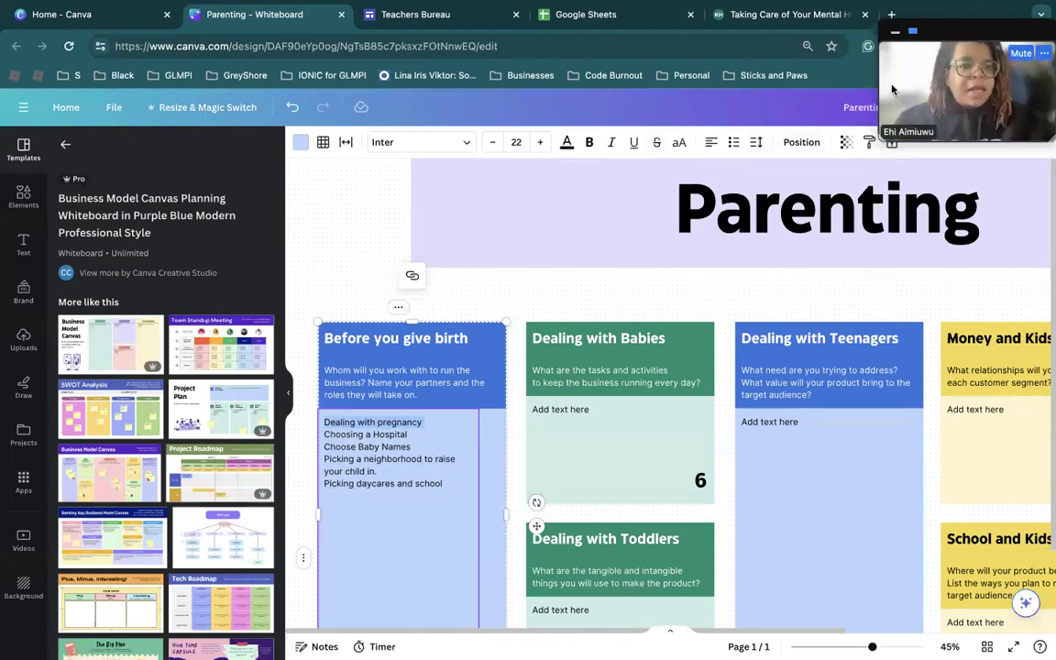
drag(955, 38, 938, 253)
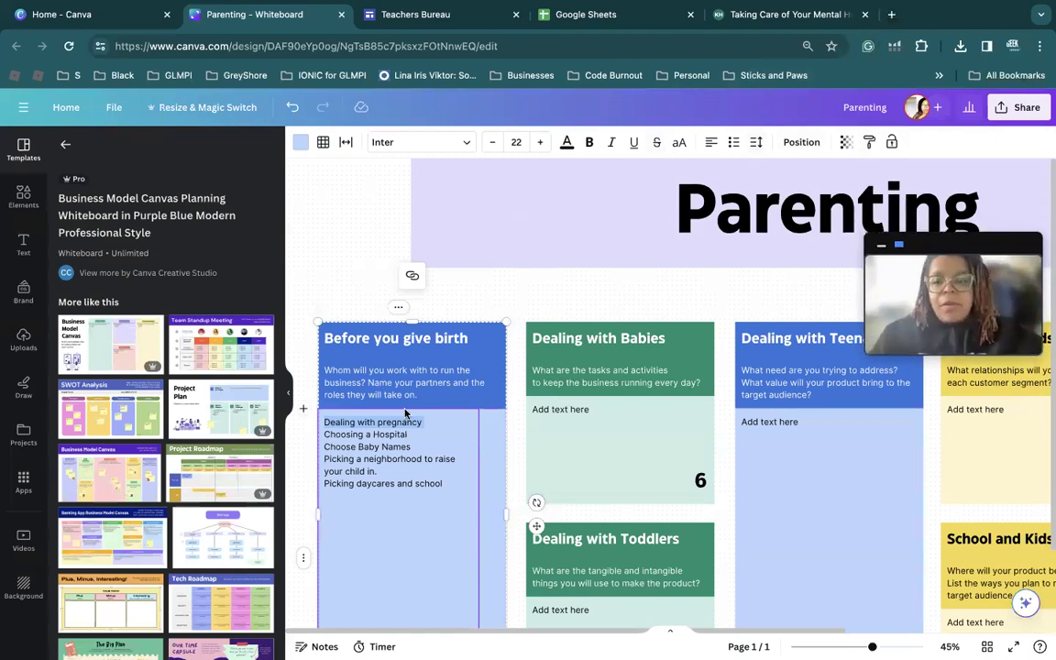
click(413, 275)
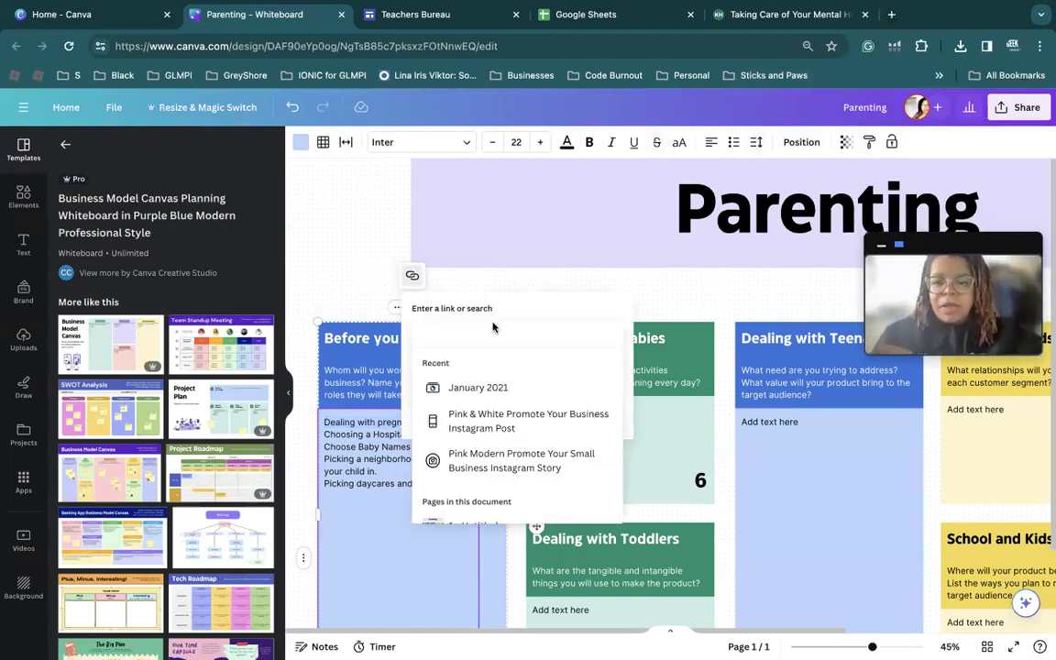
key(super+v)
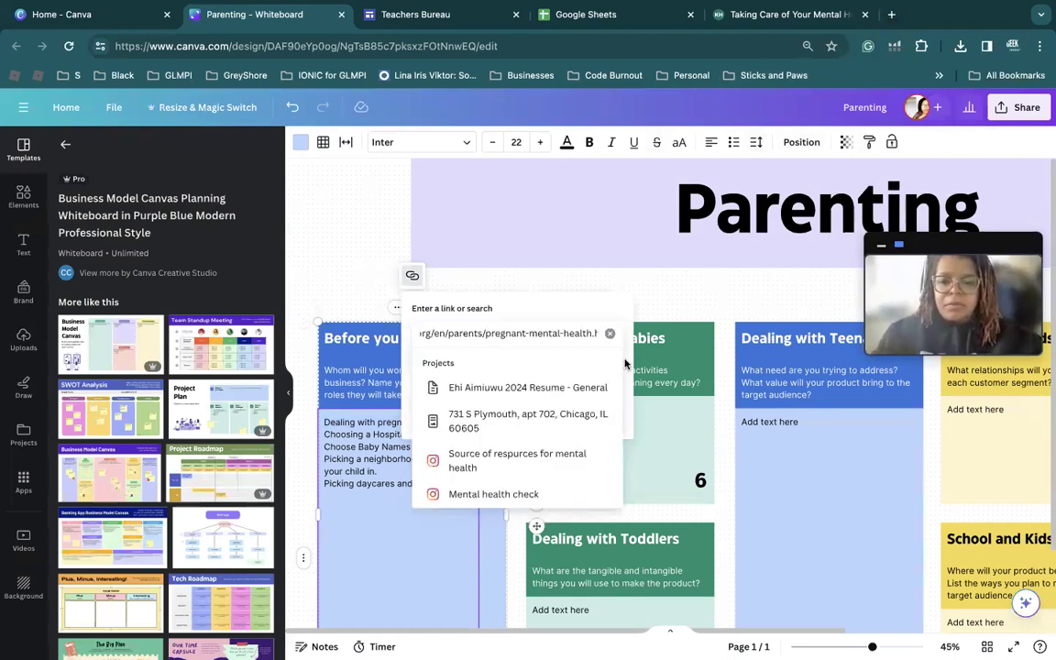
key(Return)
click(642, 468)
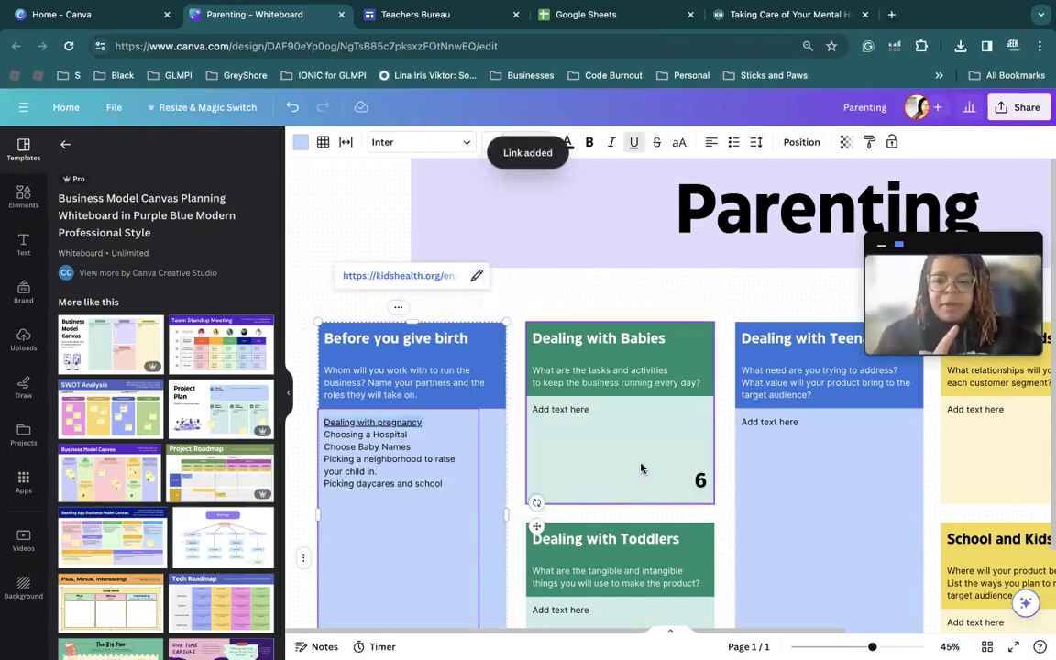
click(374, 438)
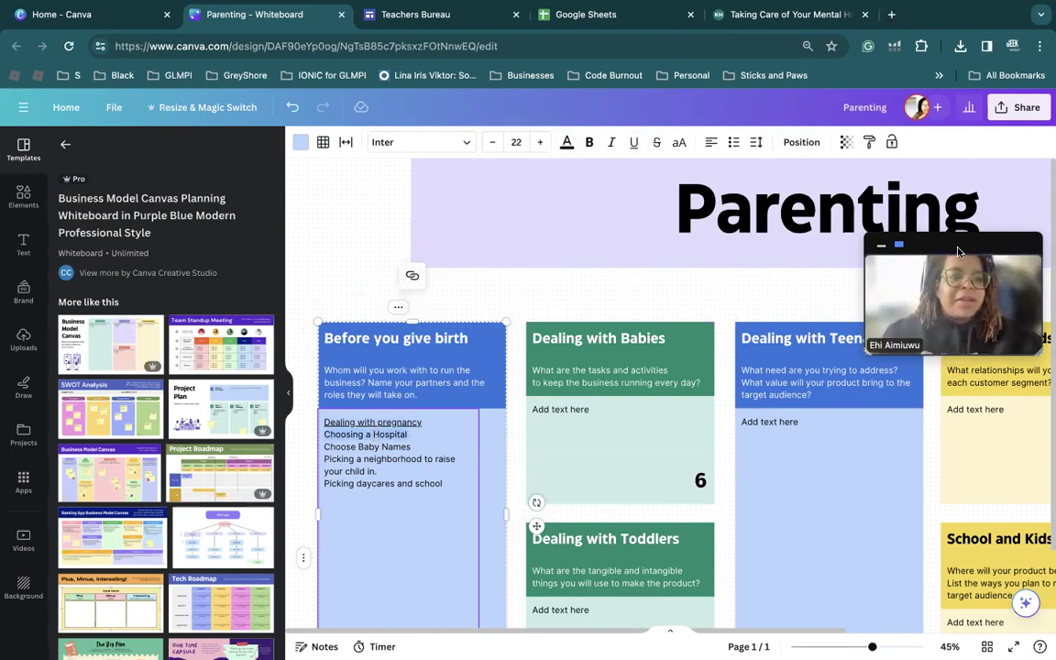
drag(963, 252, 984, 37)
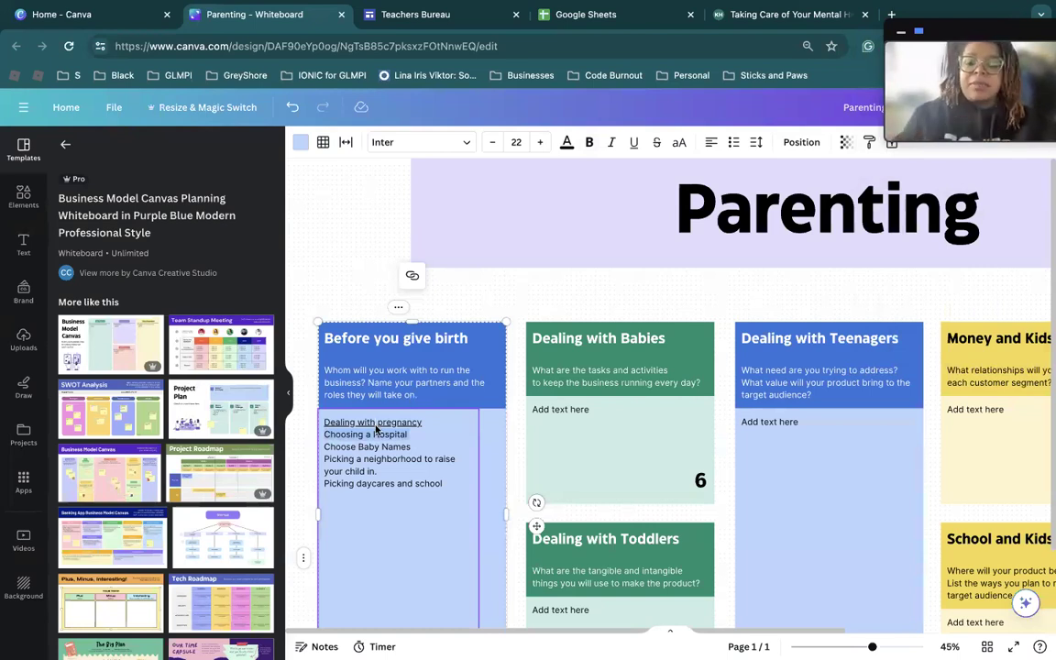
scroll(348, 469, down, 2)
scroll(347, 469, down, 2)
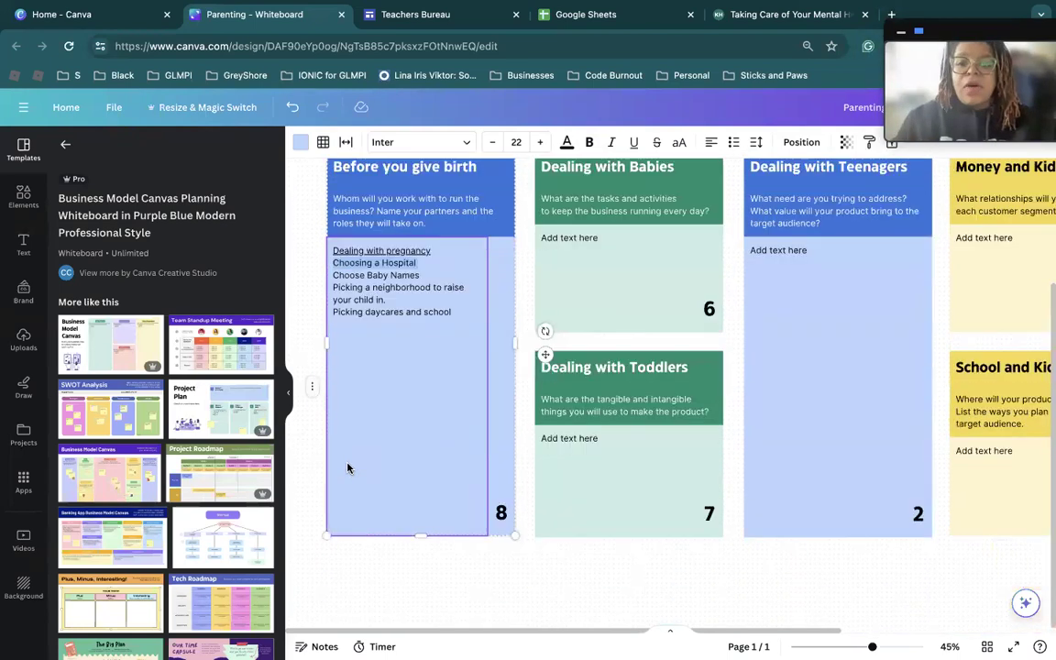
ctrl+scroll(348, 468, down, 3)
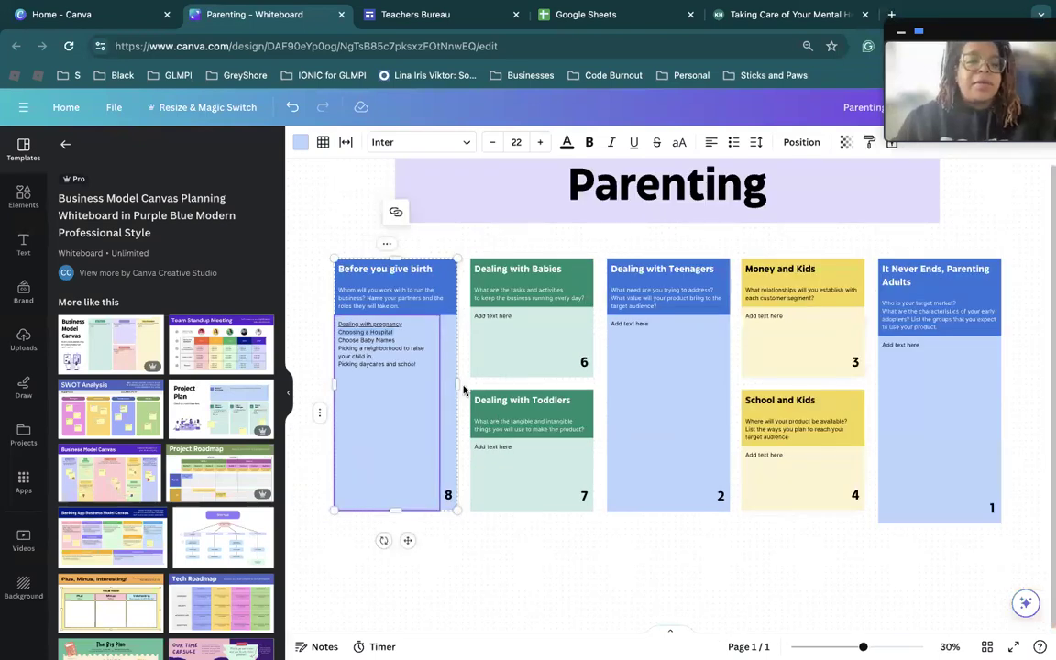
scroll(392, 419, down, 4)
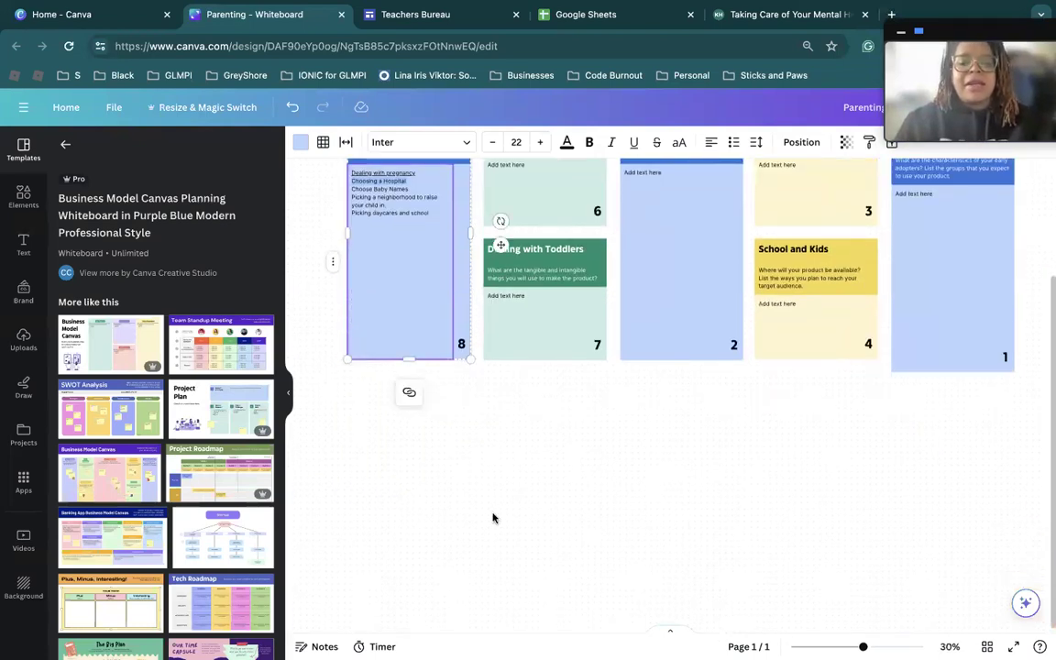
scroll(683, 427, up, 3)
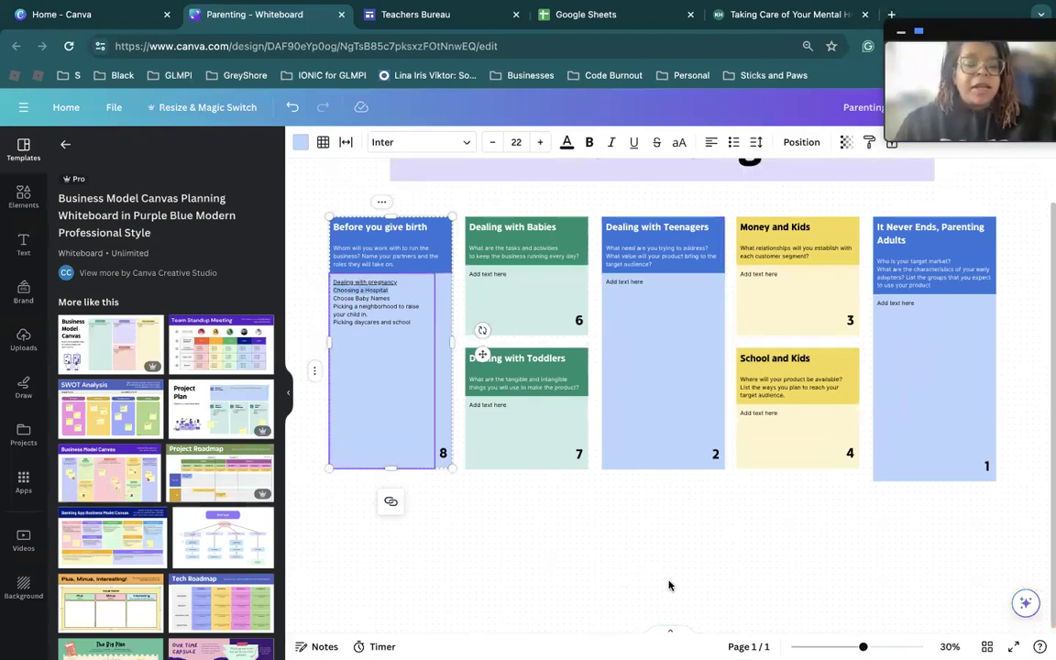
scroll(636, 599, up, 2)
scroll(639, 602, up, 1)
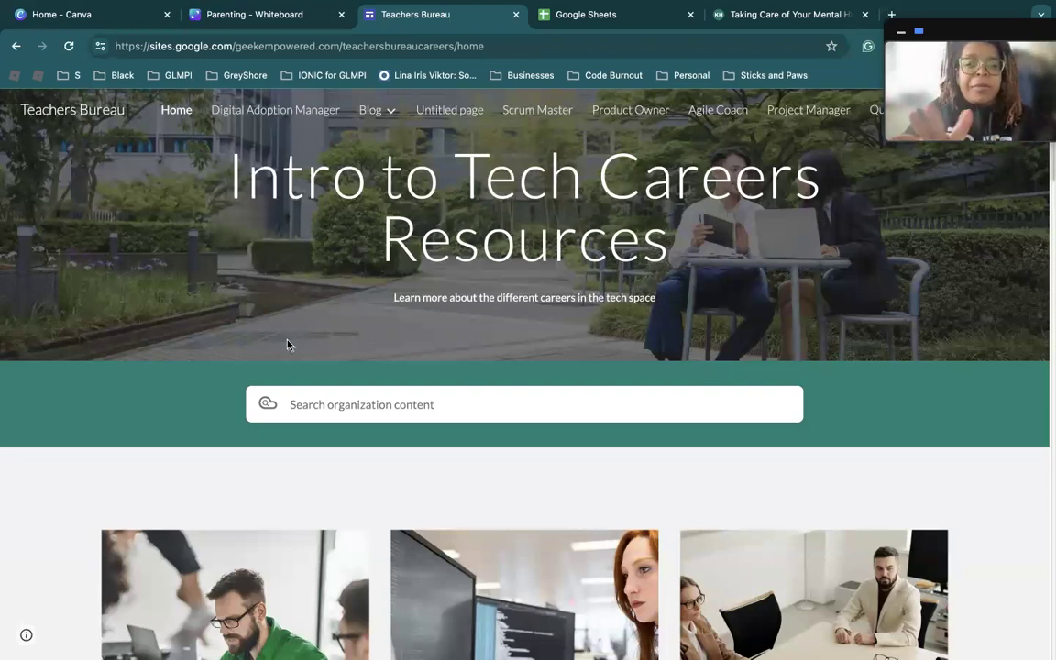
Step: Scroll the Teachers Bureau Google Site and open the Scrum Master resources page
scroll(287, 344, down, 3)
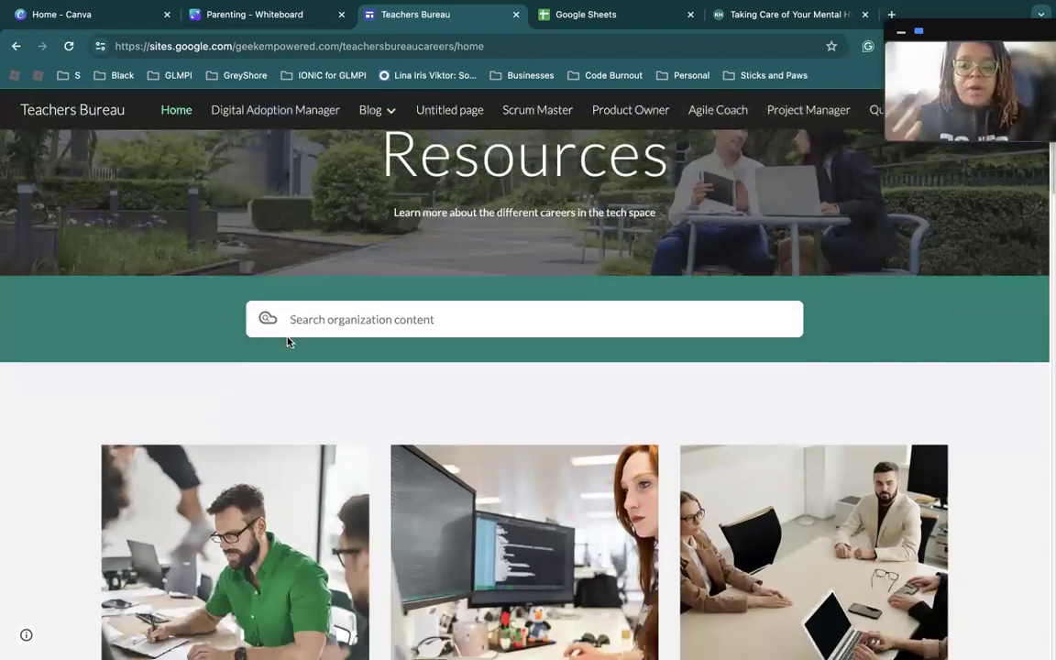
scroll(287, 342, down, 3)
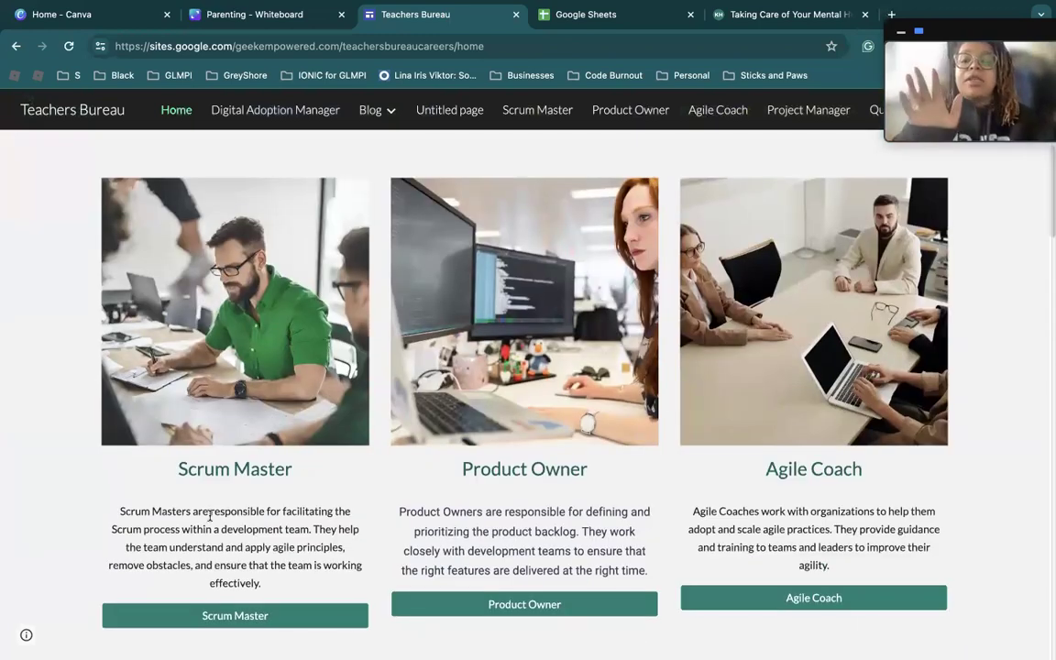
scroll(210, 516, down, 3)
scroll(210, 516, down, 10)
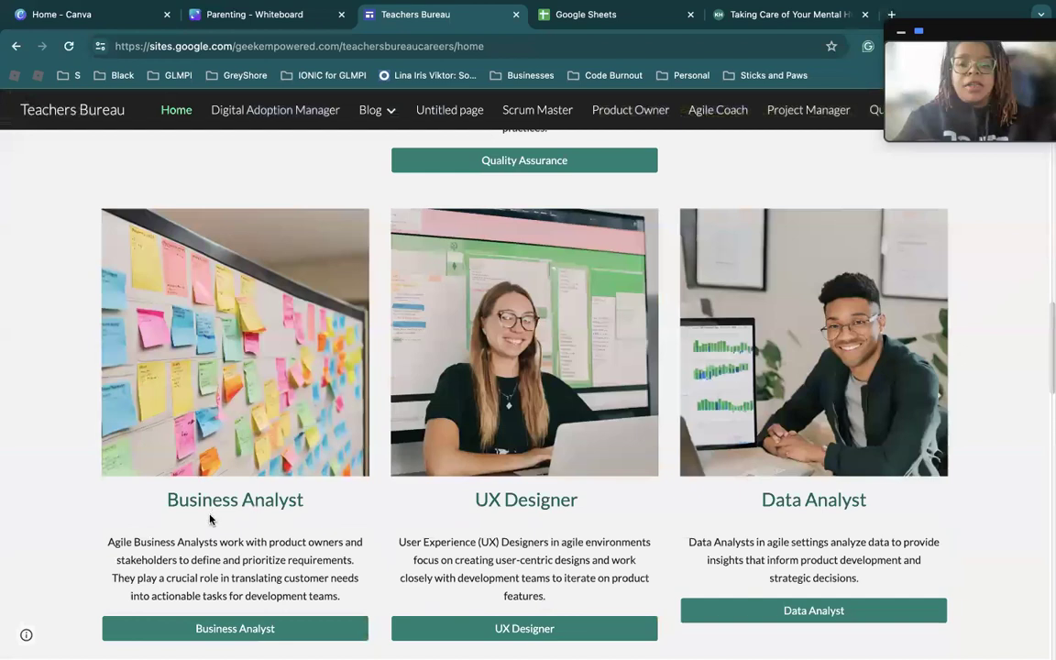
scroll(210, 516, up, 5)
scroll(210, 519, up, 7)
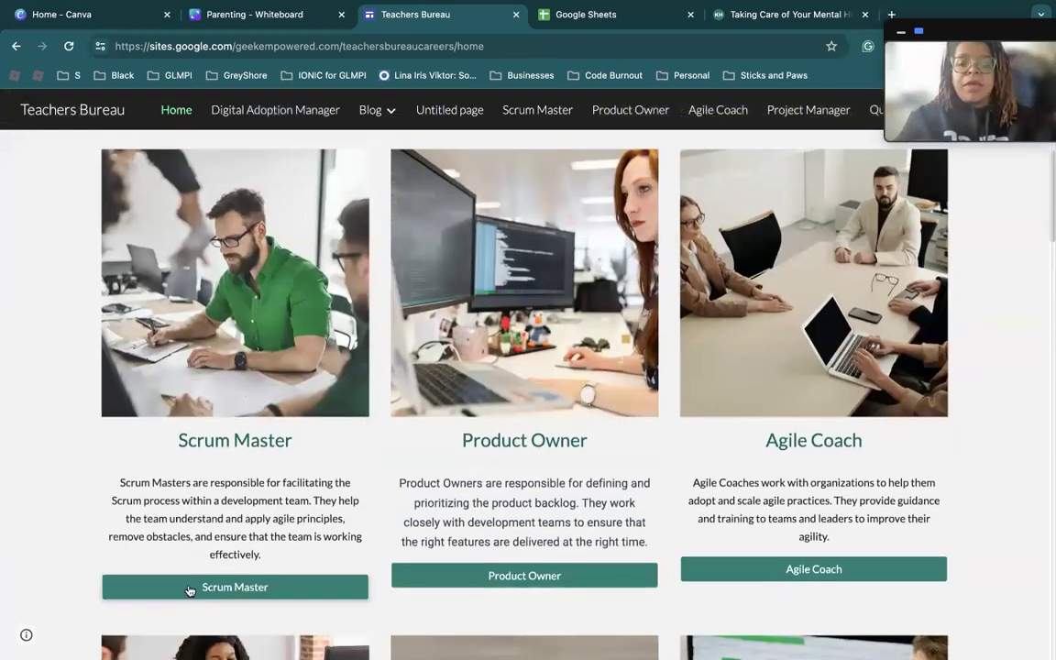
click(188, 588)
Step: Scroll the Scrum Master page through its book recommendations, training courses and Terms to Know
scroll(315, 511, down, 1)
scroll(314, 511, down, 3)
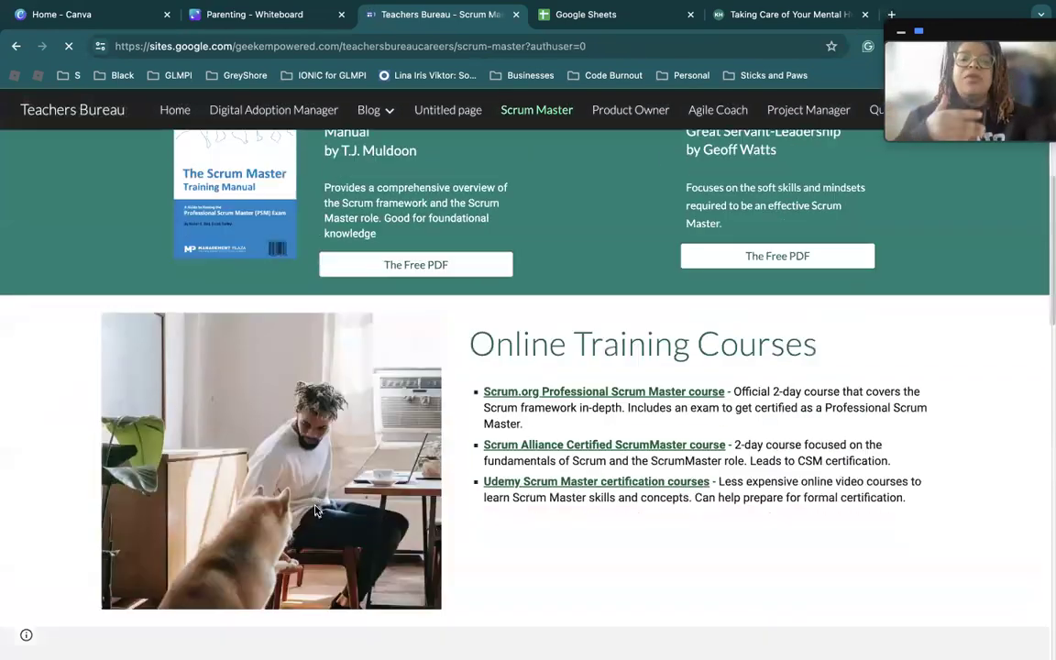
scroll(315, 511, up, 4)
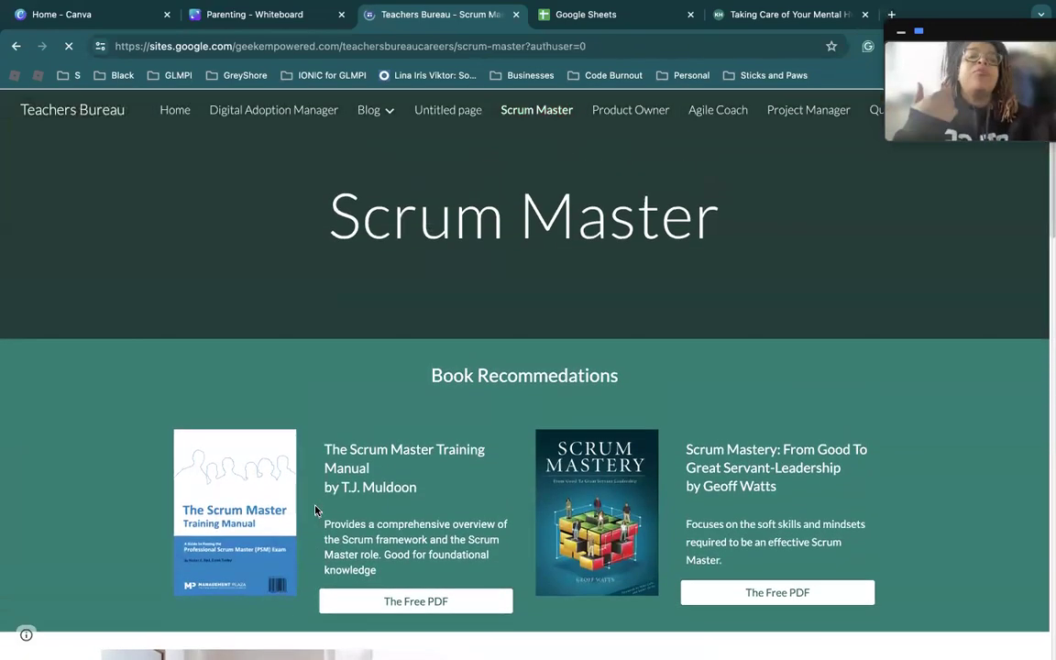
scroll(315, 511, down, 2)
scroll(315, 511, down, 9)
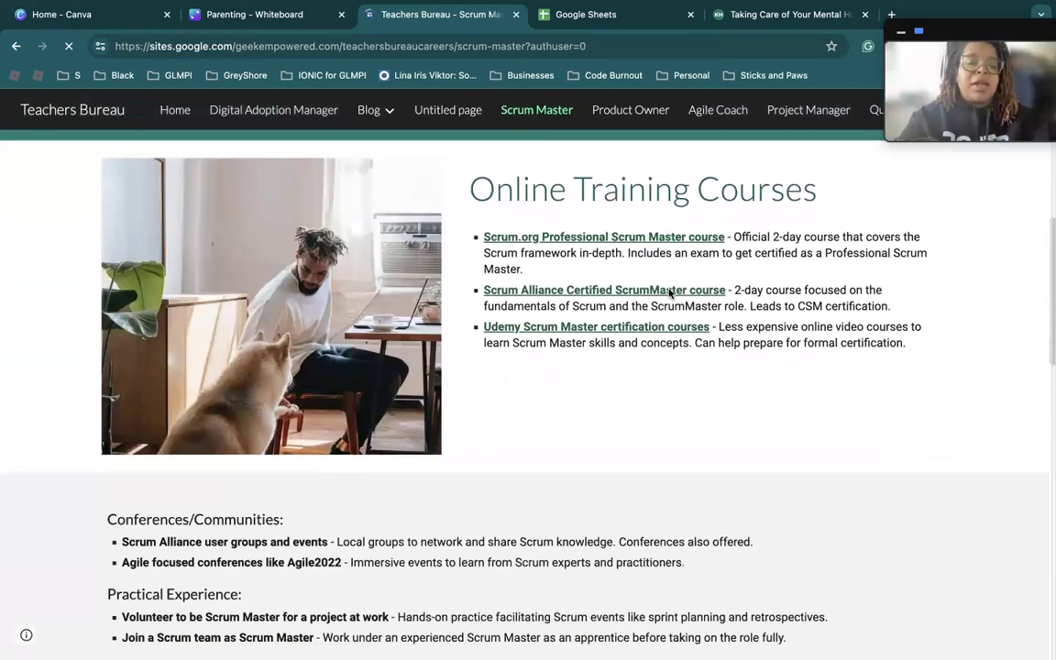
scroll(670, 294, down, 1)
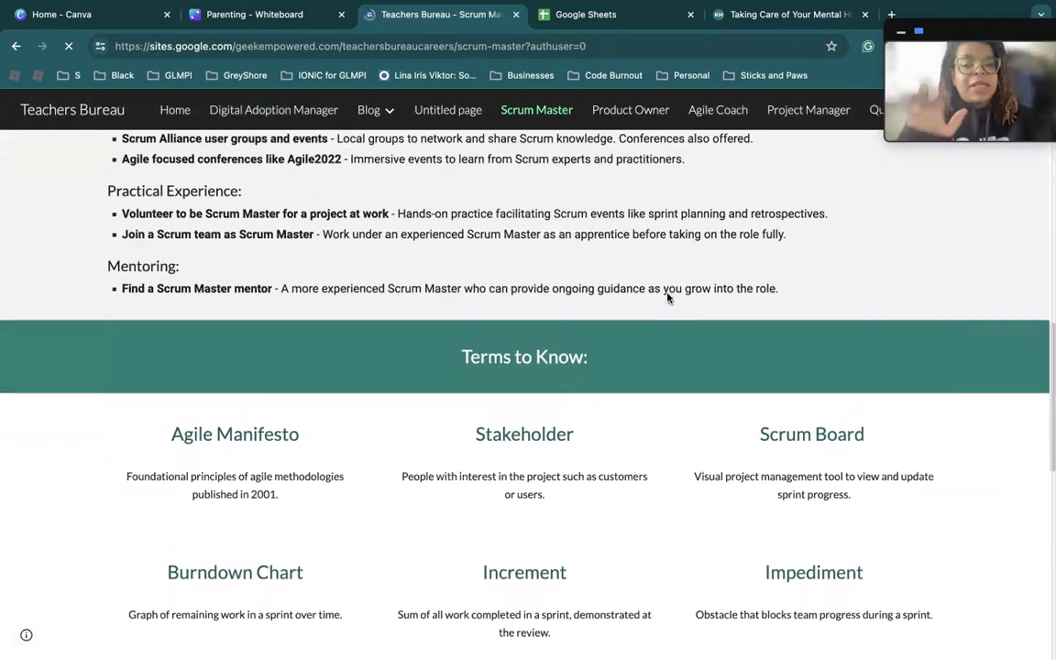
scroll(668, 293, down, 2)
scroll(666, 293, down, 1)
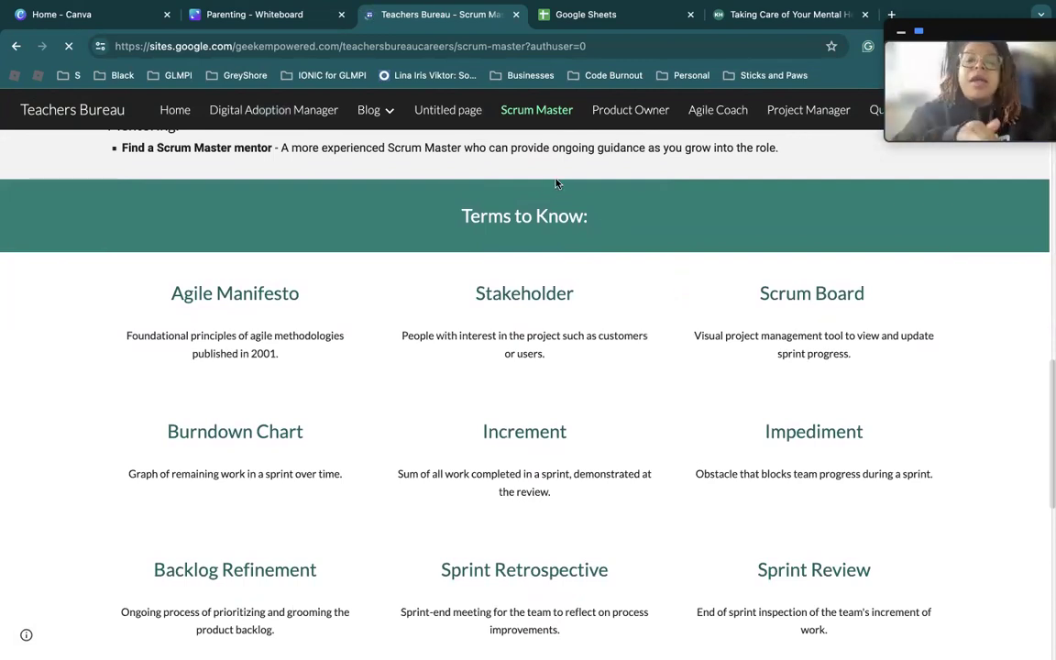
Step: Back in Google Sheets, close the extra article tab and create a Pros and cons spreadsheet
click(605, 18)
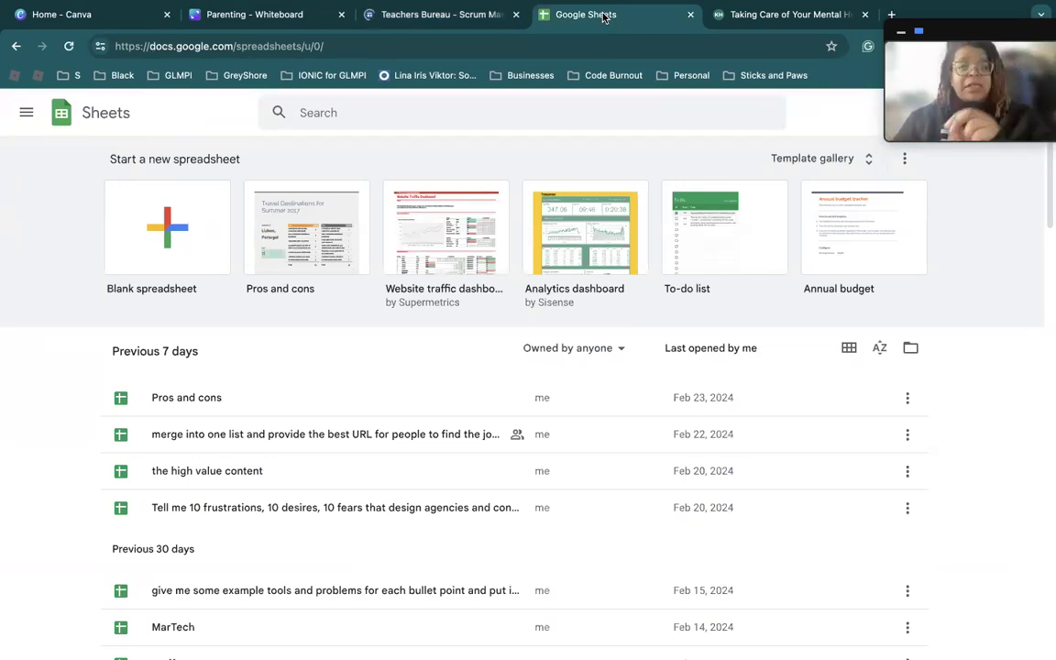
click(864, 15)
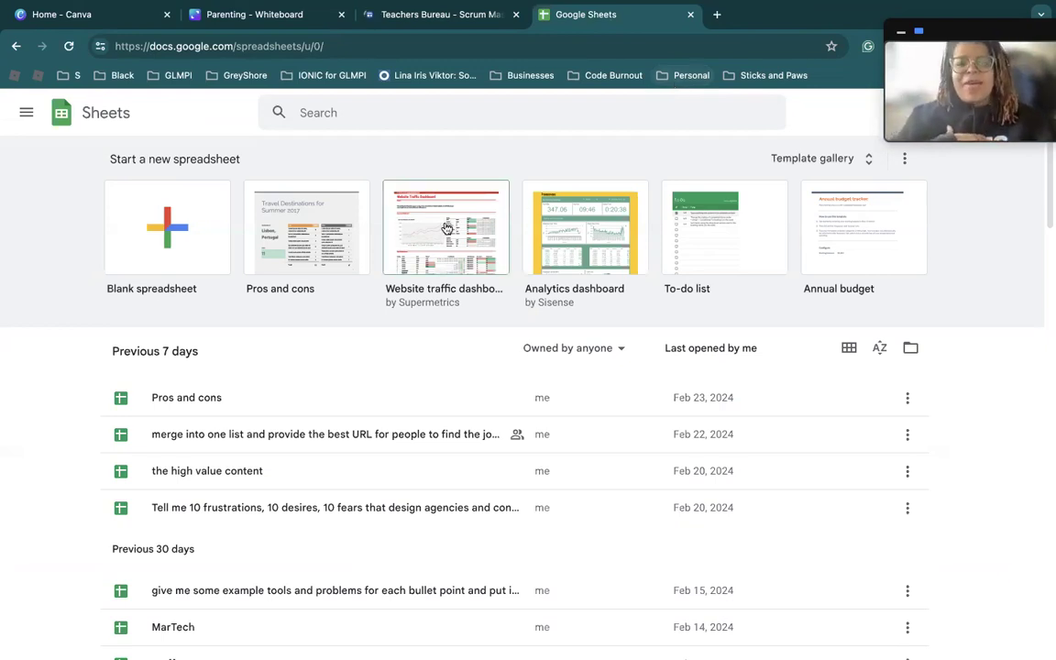
click(294, 224)
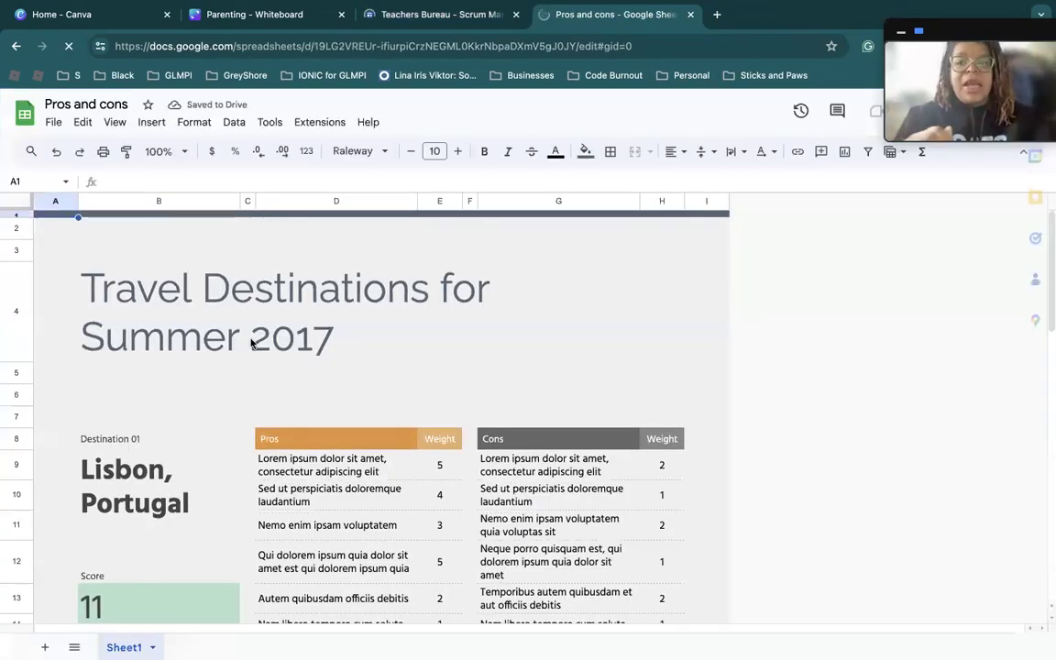
Step: Rename the new spreadsheet 'Building A Website'
scroll(250, 342, down, 1)
scroll(252, 337, up, 1)
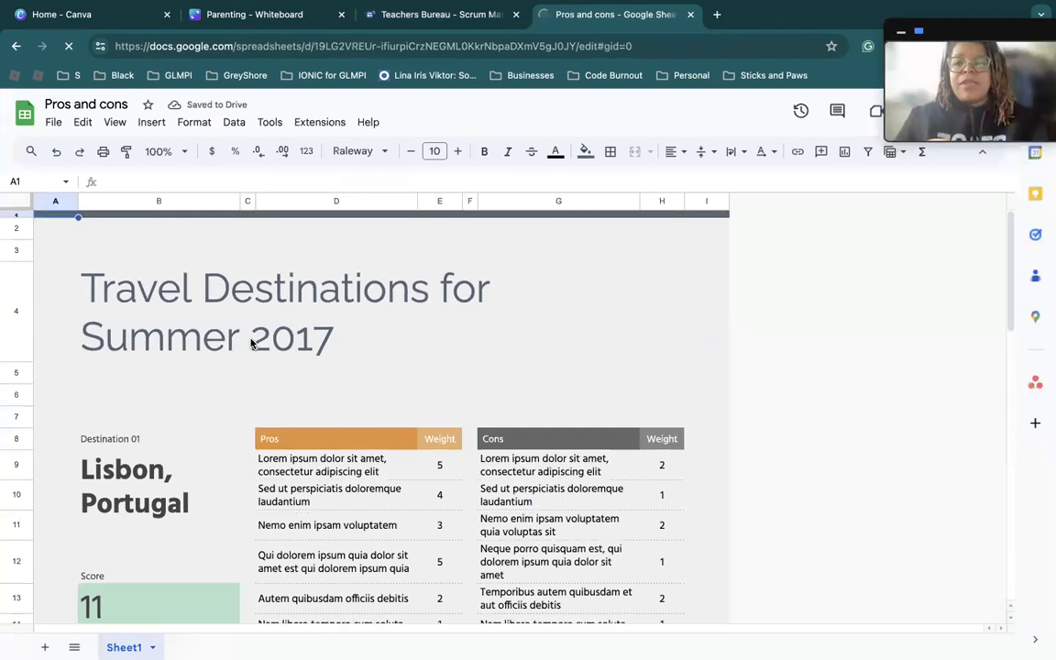
click(101, 105)
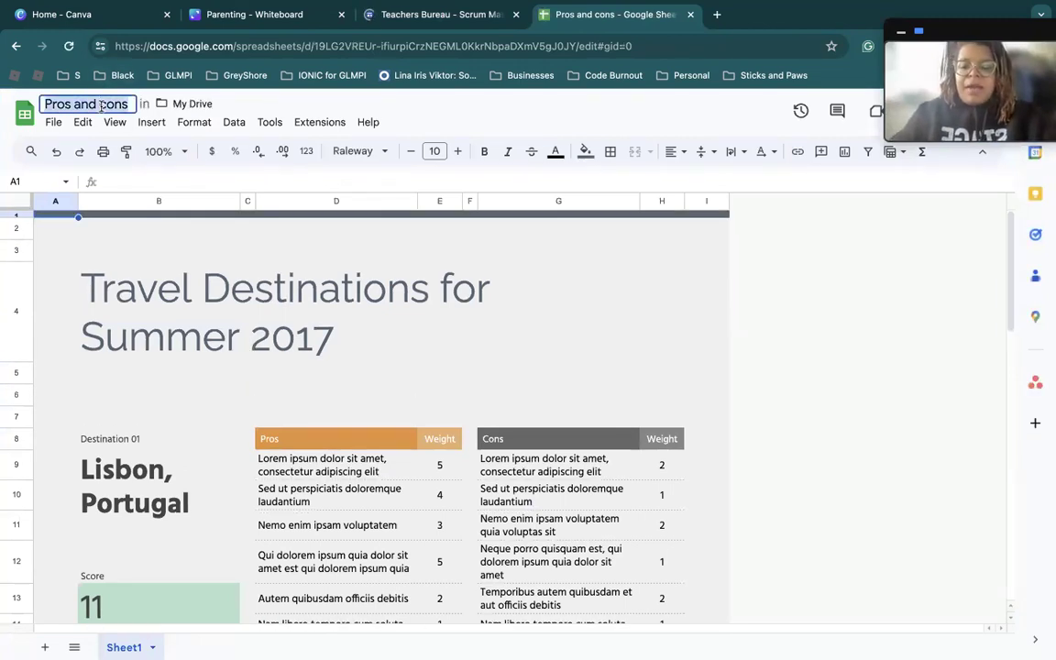
text(Build)
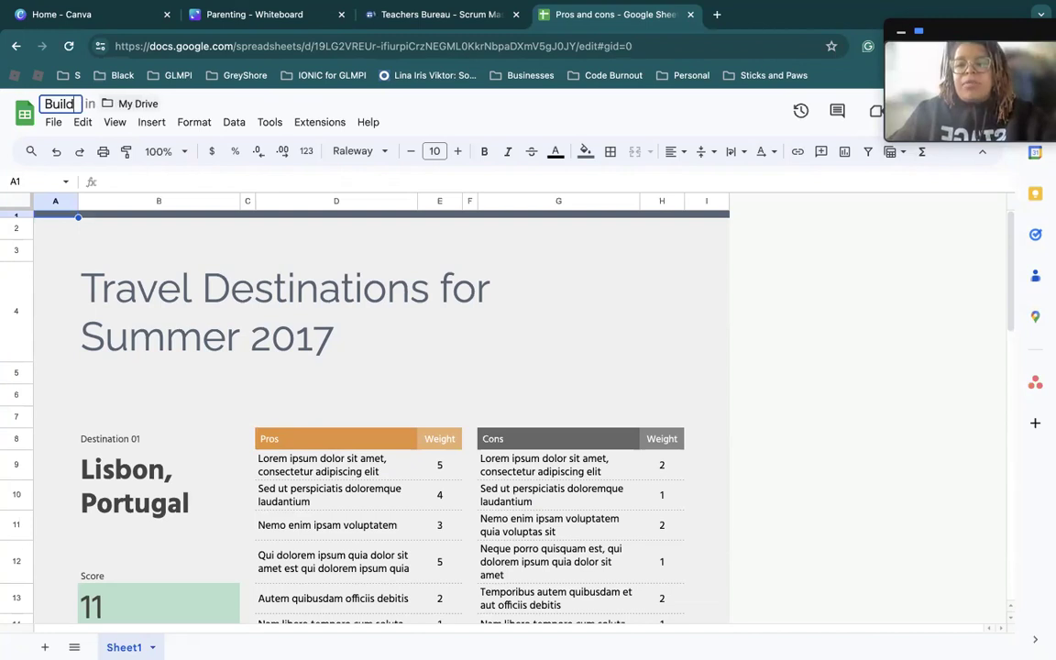
text(ing A Web)
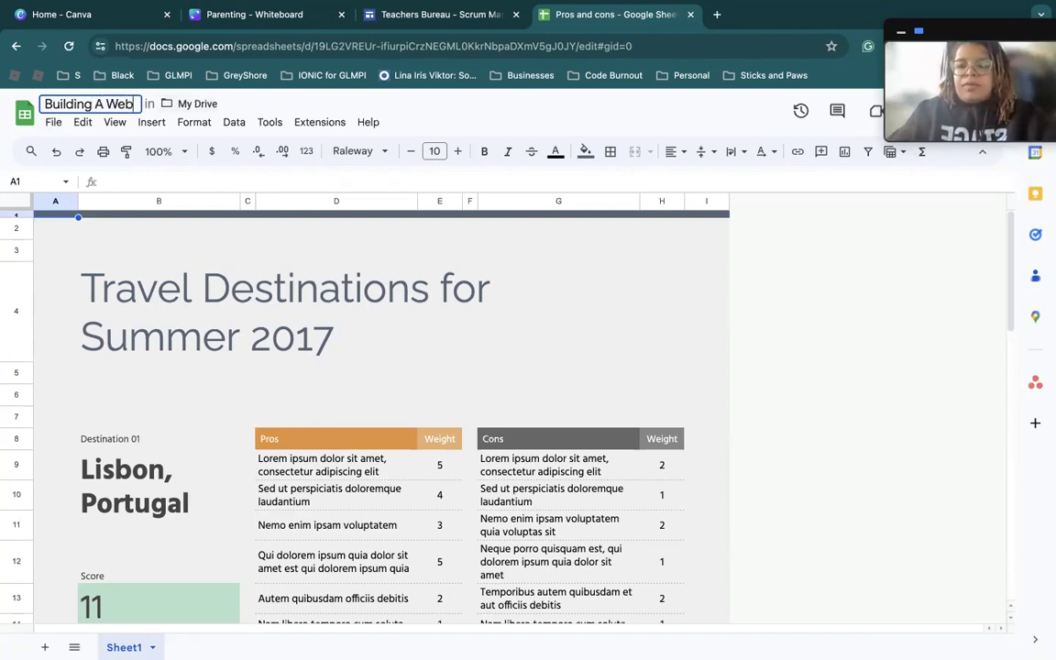
text(site)
Step: Title the sheet's main heading 'Building a Website'
click(154, 299)
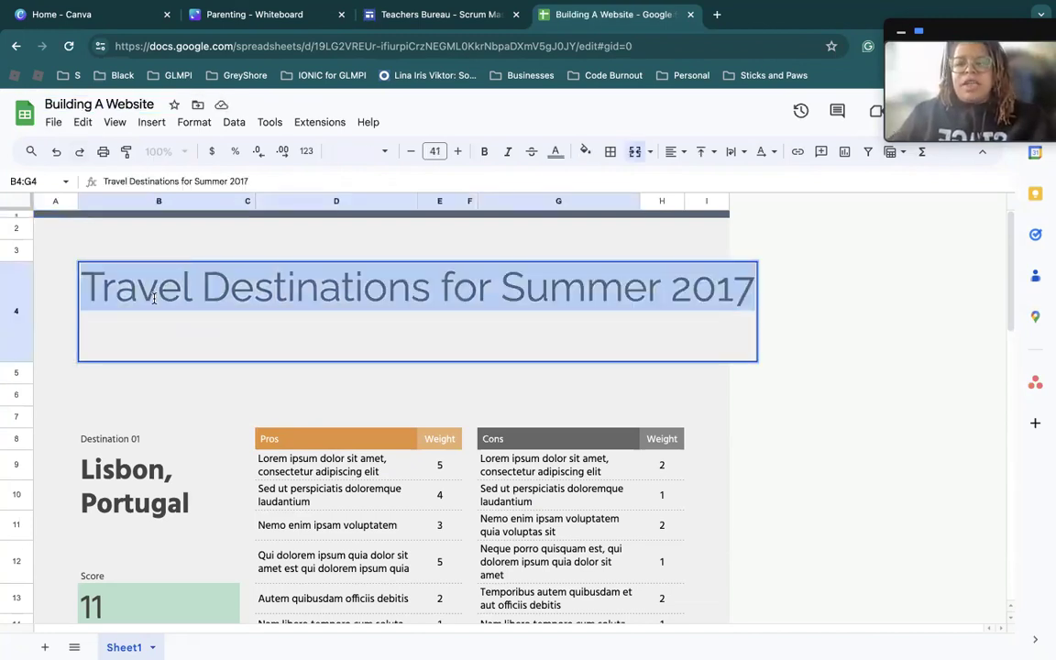
text(Building a W)
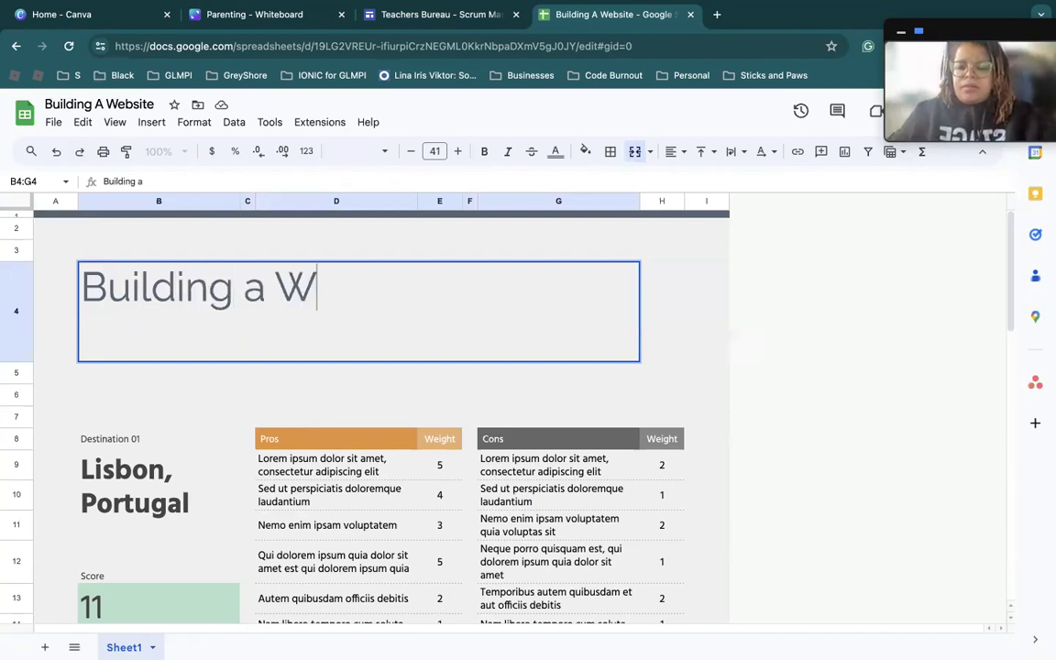
text(ebsite)
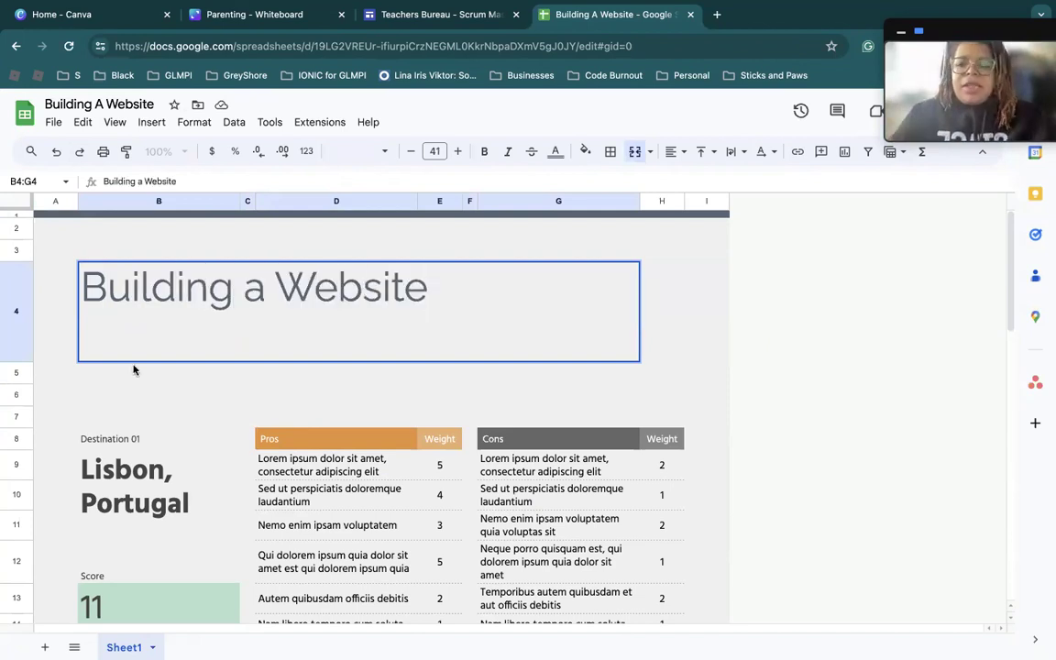
scroll(135, 366, down, 3)
click(152, 394)
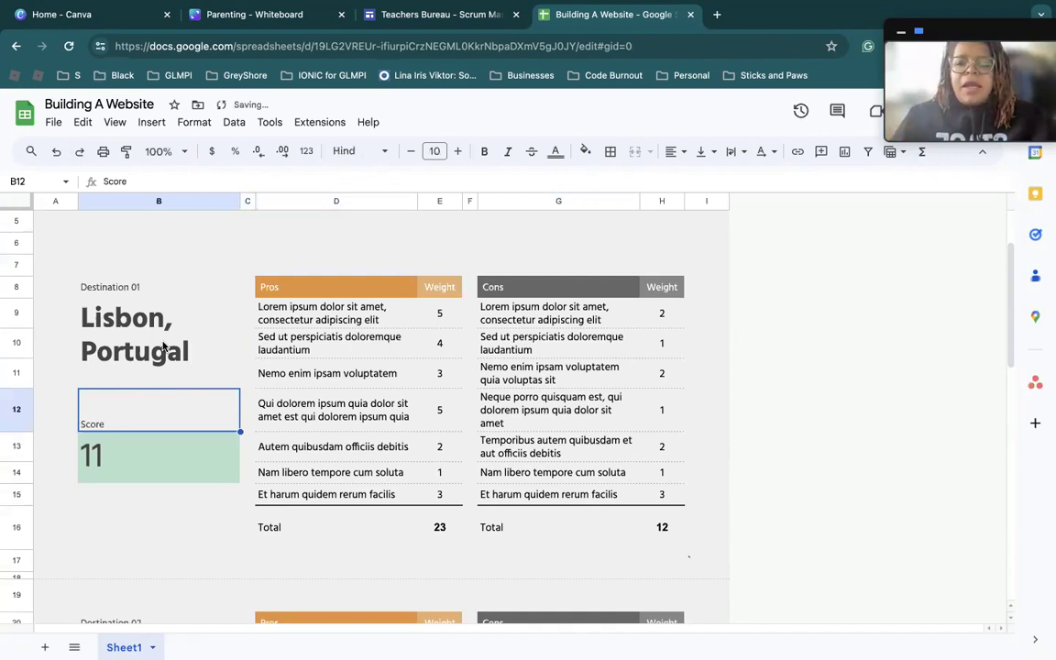
scroll(163, 344, up, 1)
Step: Replace the Lisbon, Portugal destination heading with 'Why you a website?'
click(147, 379)
double_click(147, 378)
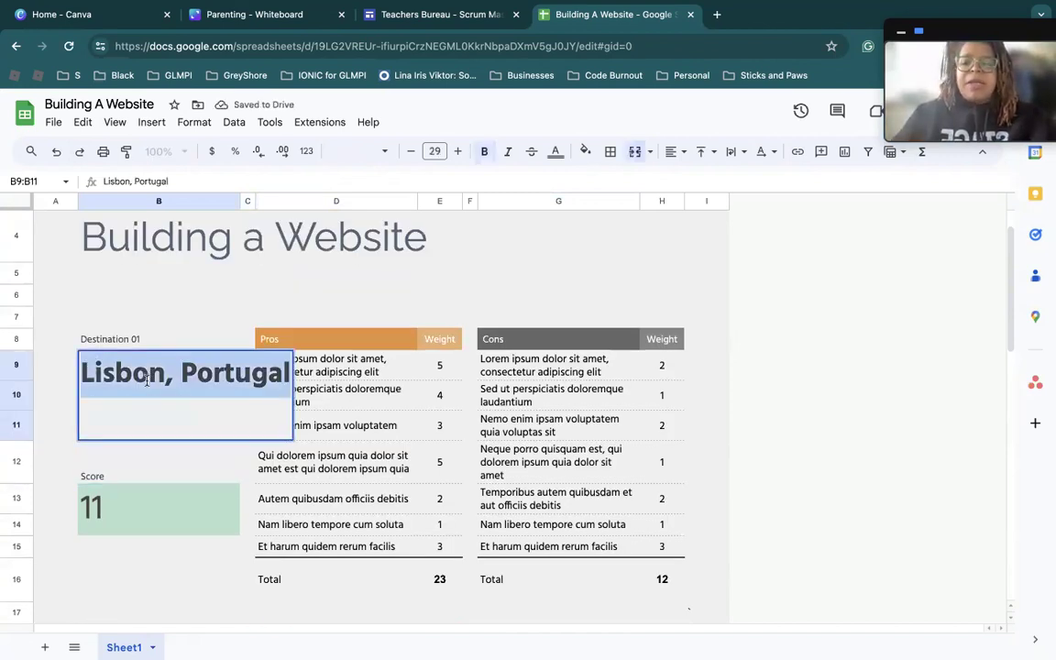
text(F)
key(BackSpace)
text(Getting A Dom)
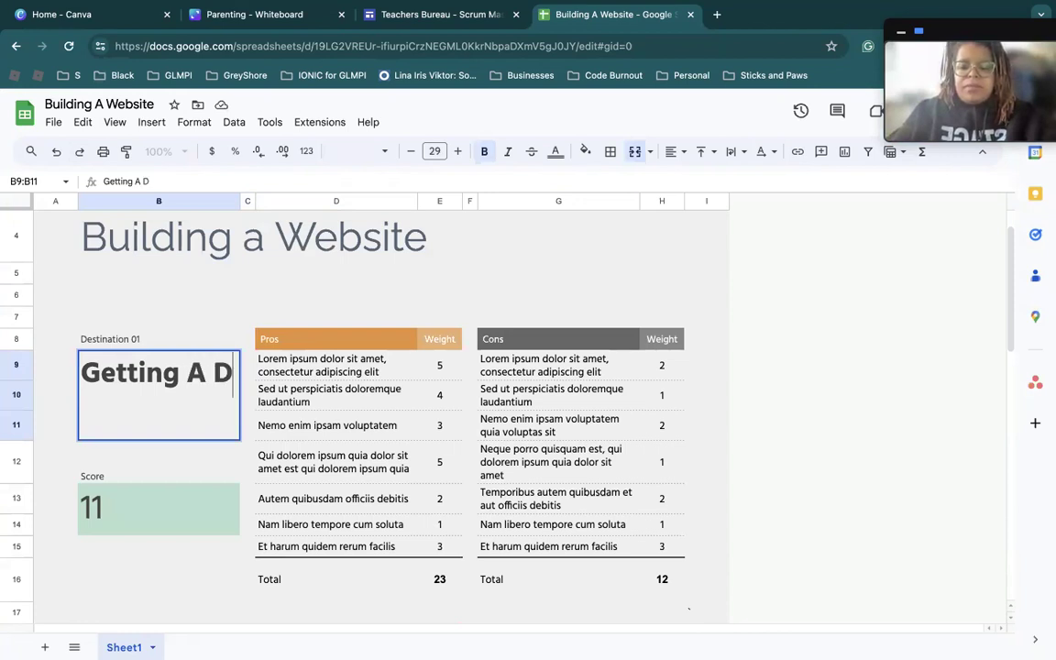
key(BackSpace)
key(BackSpace)
key(BackSpace)
key(BackSpace)
key(BackSpace)
key(BackSpace)
key(BackSpace)
key(BackSpace)
key(BackSpace)
key(BackSpace)
key(BackSpace)
key(BackSpace)
key(BackSpace)
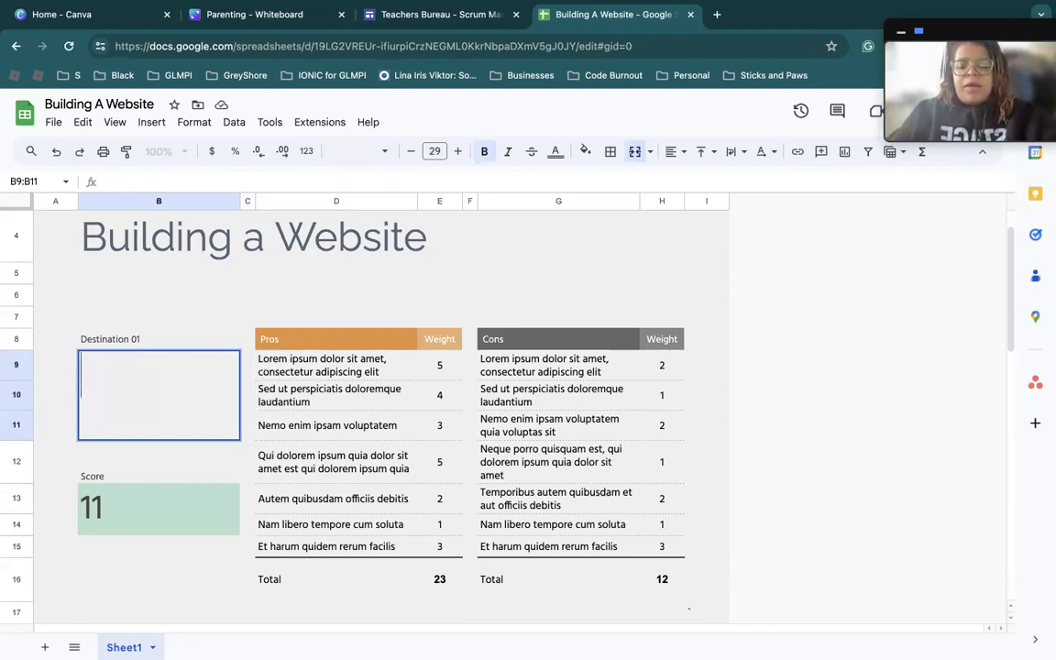
text(Why you a)
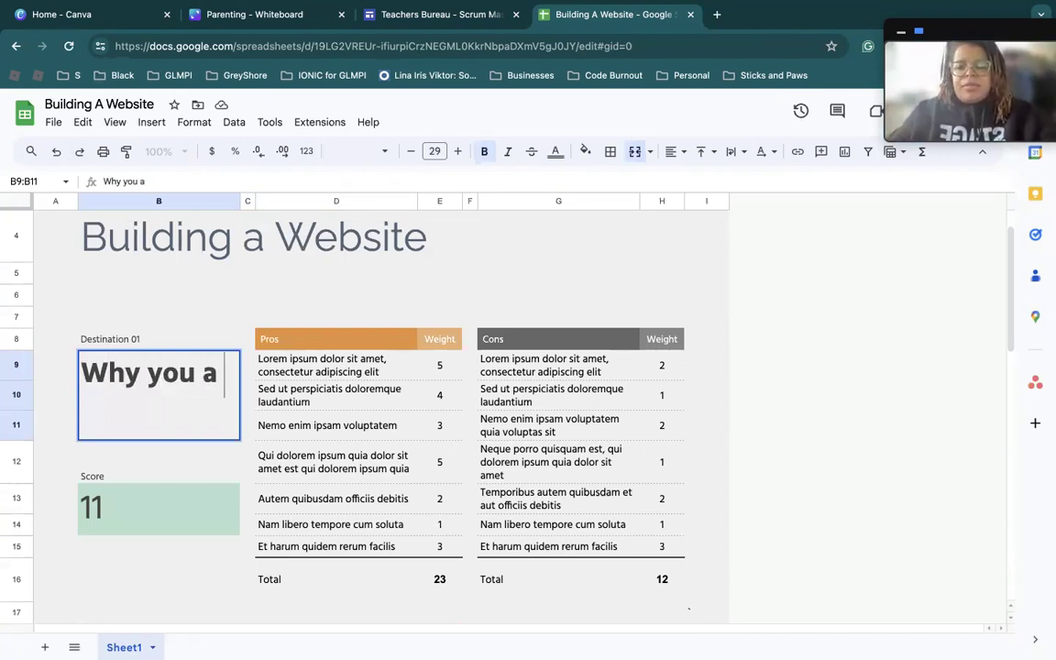
text( website)
key(BackSpace)
key(BackSpace)
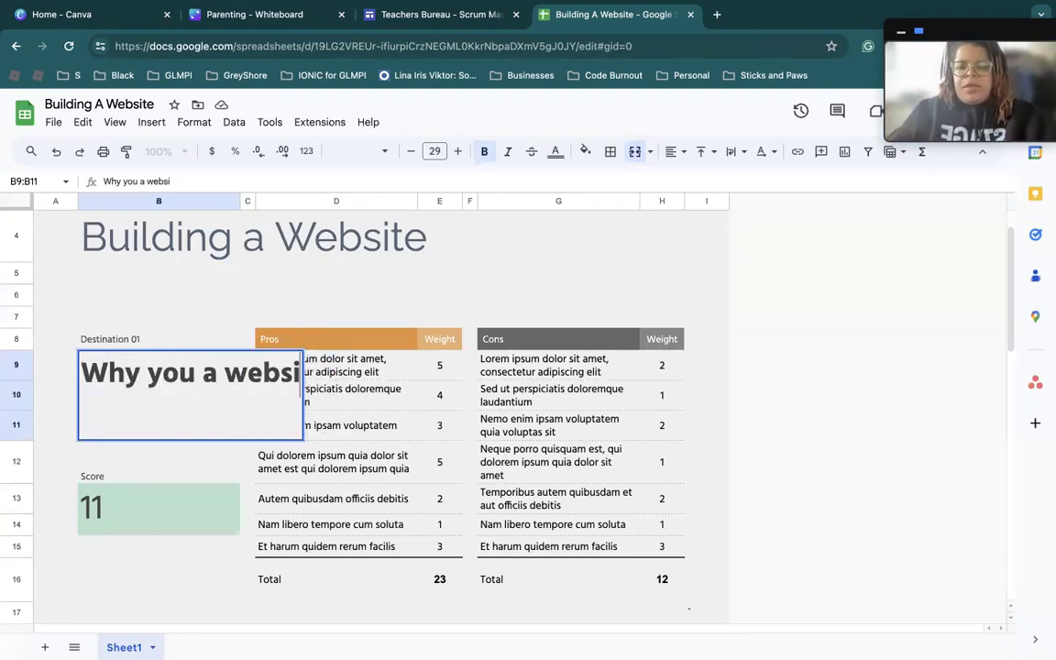
text(te?)
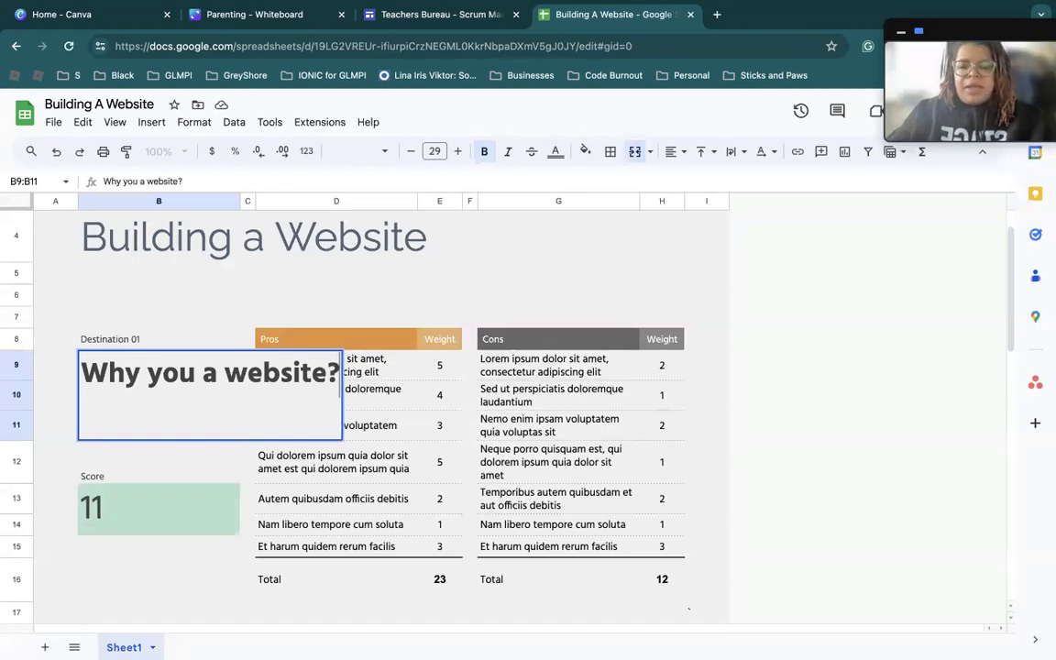
click(706, 295)
Step: Replace the Berlin, Germany heading in B21 with 'Domain Name & Hosting'
scroll(272, 483, down, 5)
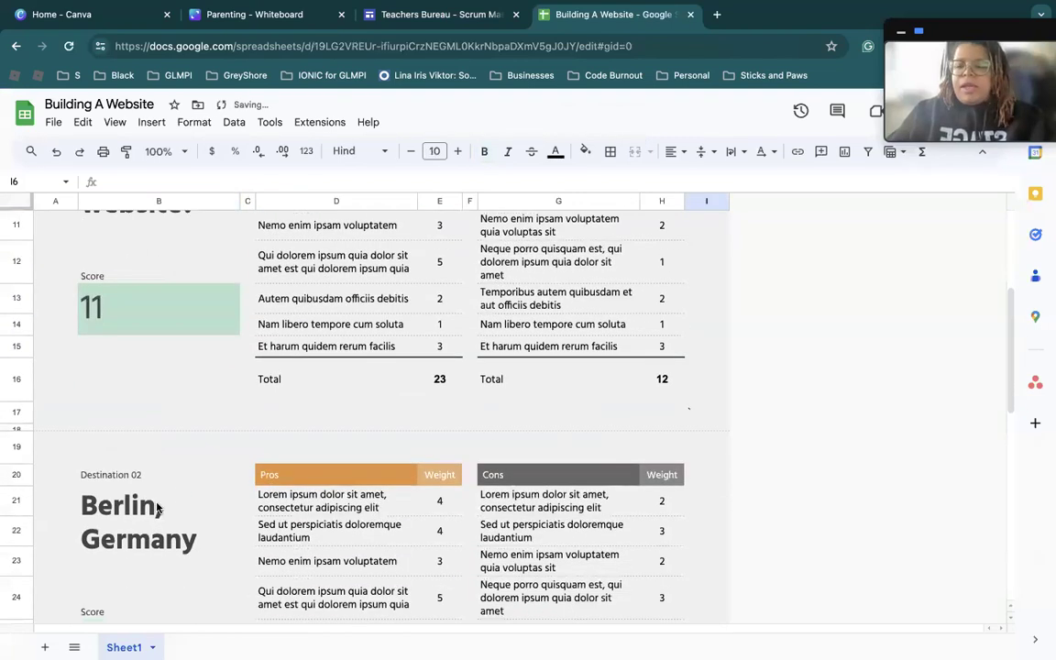
click(156, 509)
double_click(156, 509)
key(ctrl+a)
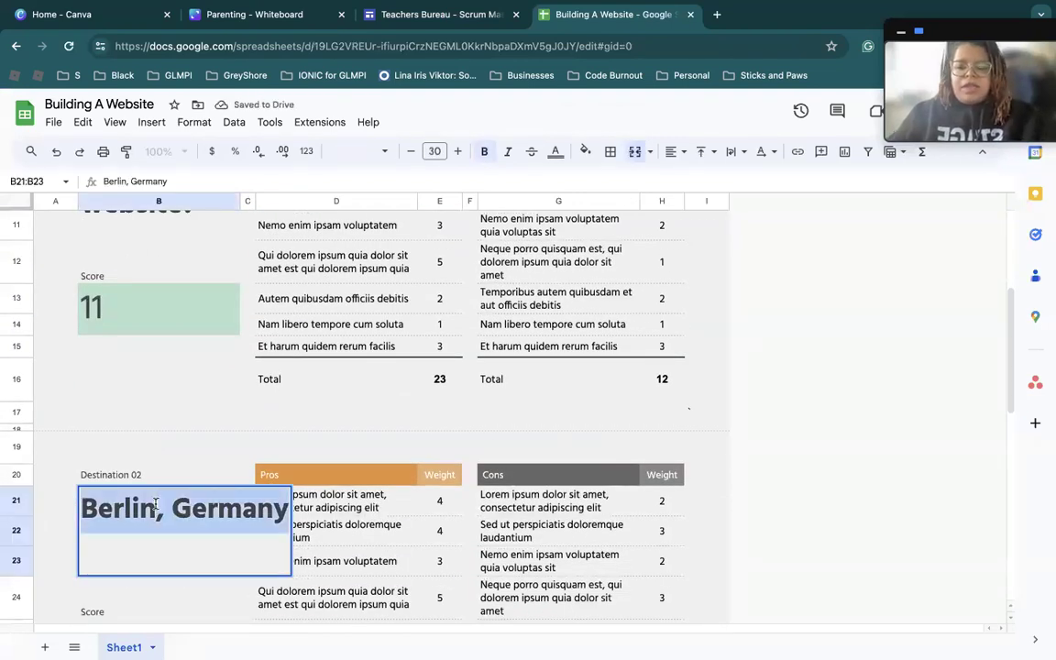
text(Gettinga.)
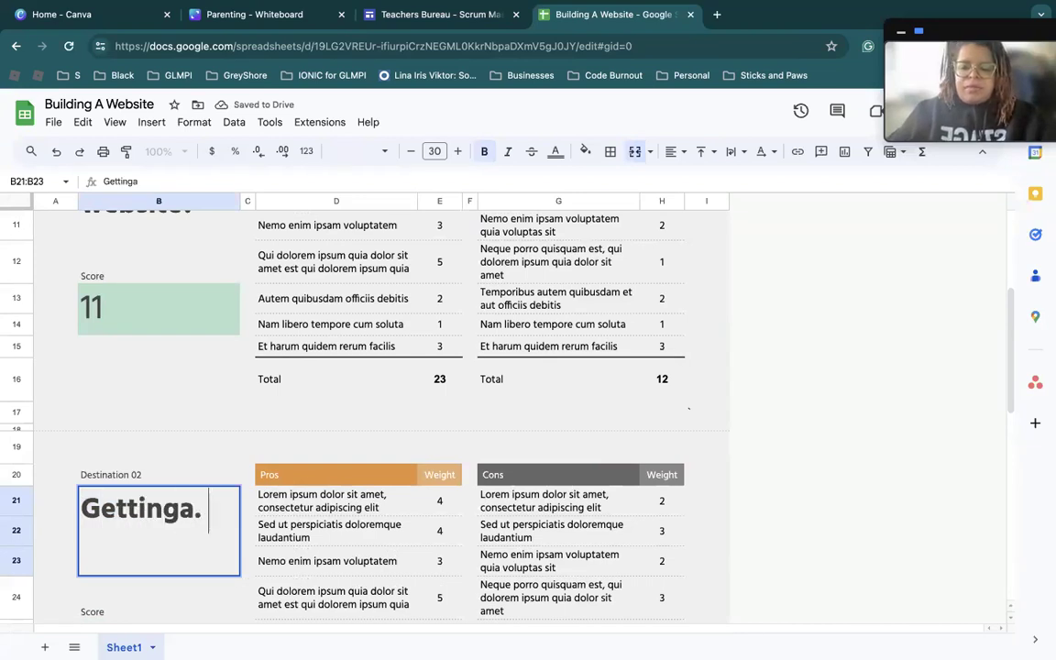
key(BackSpace)
text(a Domain Name and)
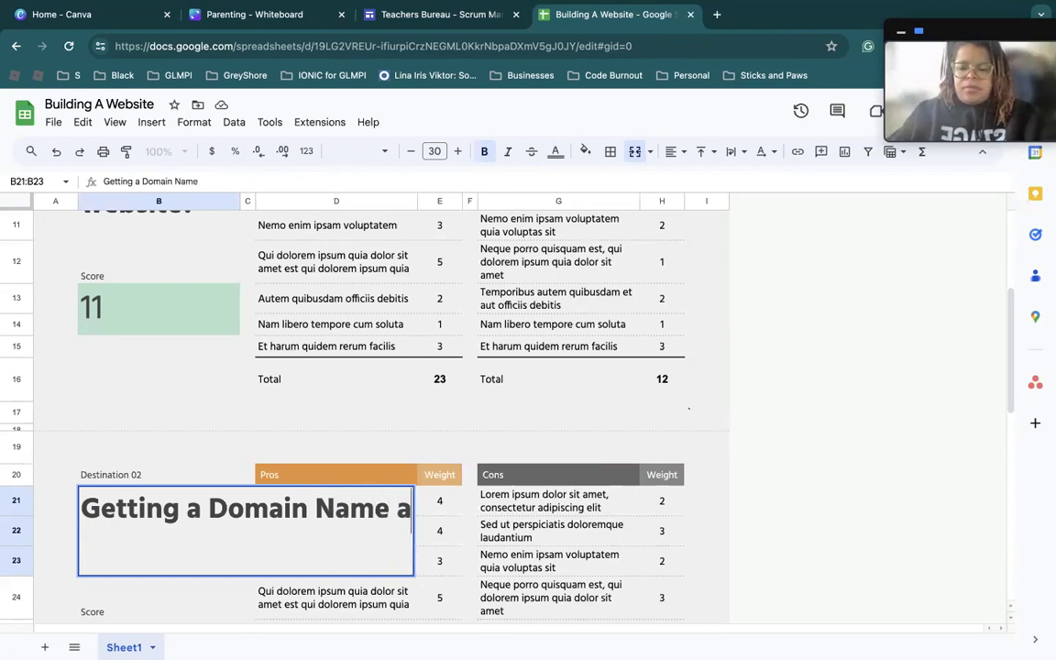
key(BackSpace)
key(BackSpace)
key(BackSpace)
key(BackSpace)
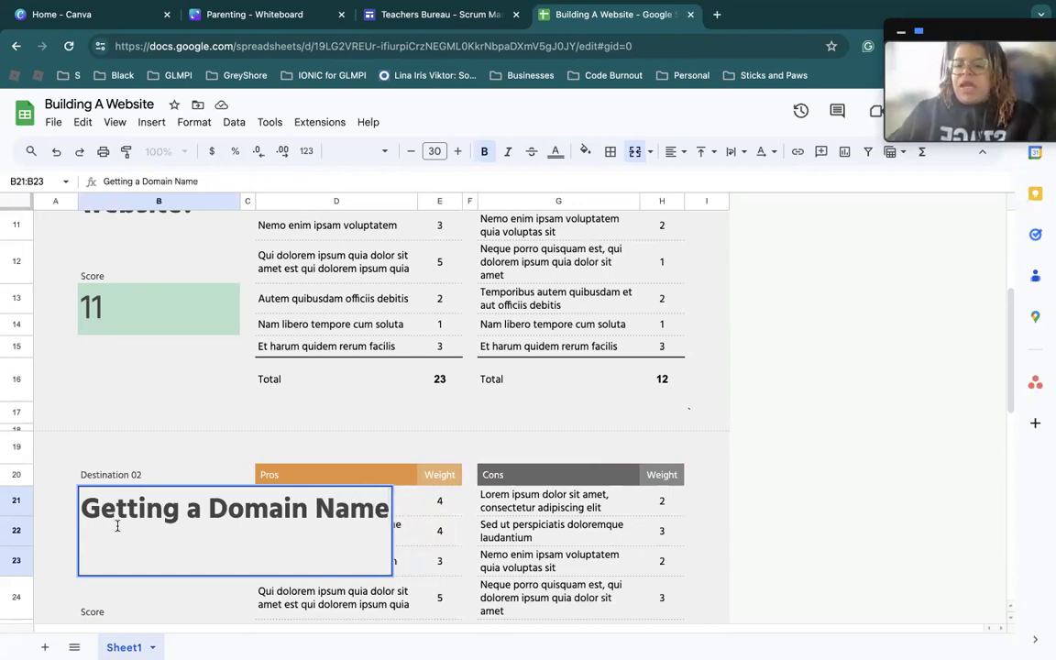
key(alt+Left)
key(alt+Left)
key(alt+shift+Left)
key(alt+shift+Left)
key(BackSpace)
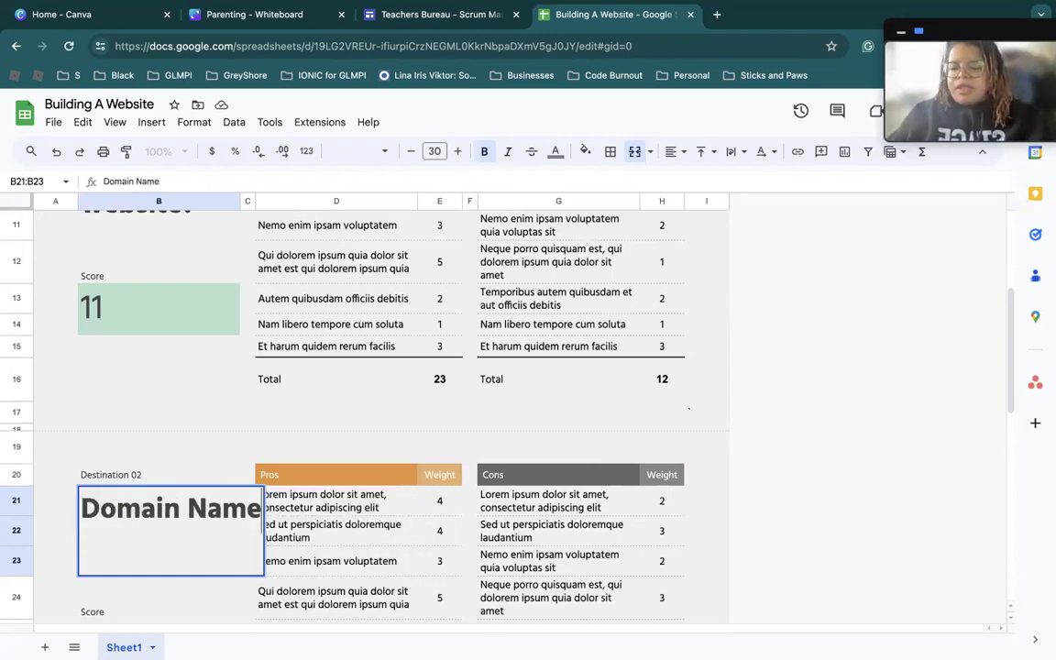
key(End)
text(& Hosting)
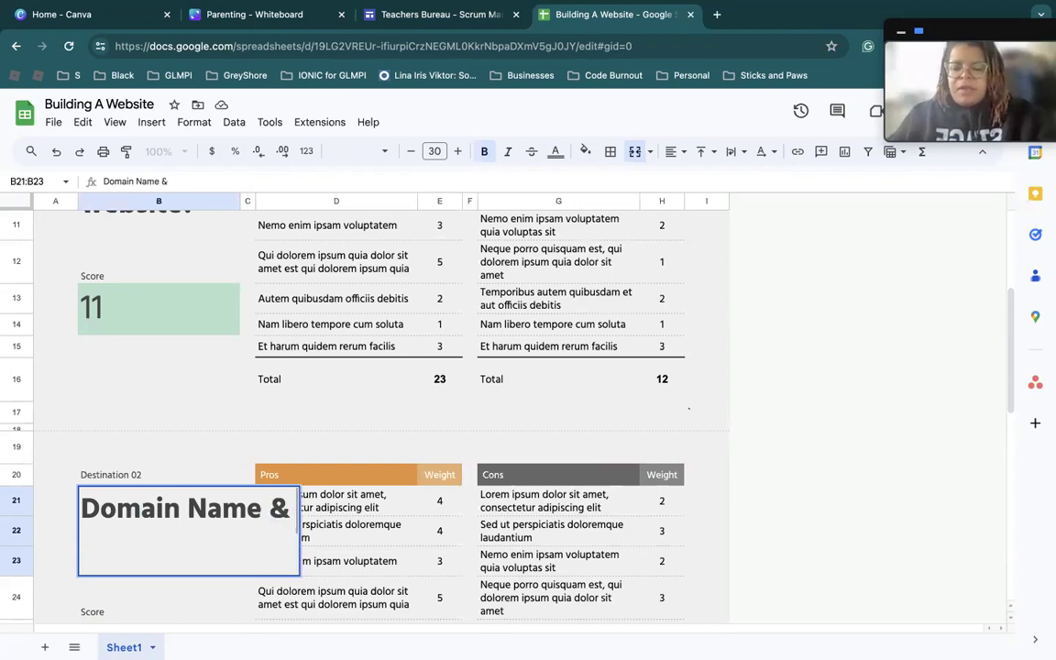
click(563, 495)
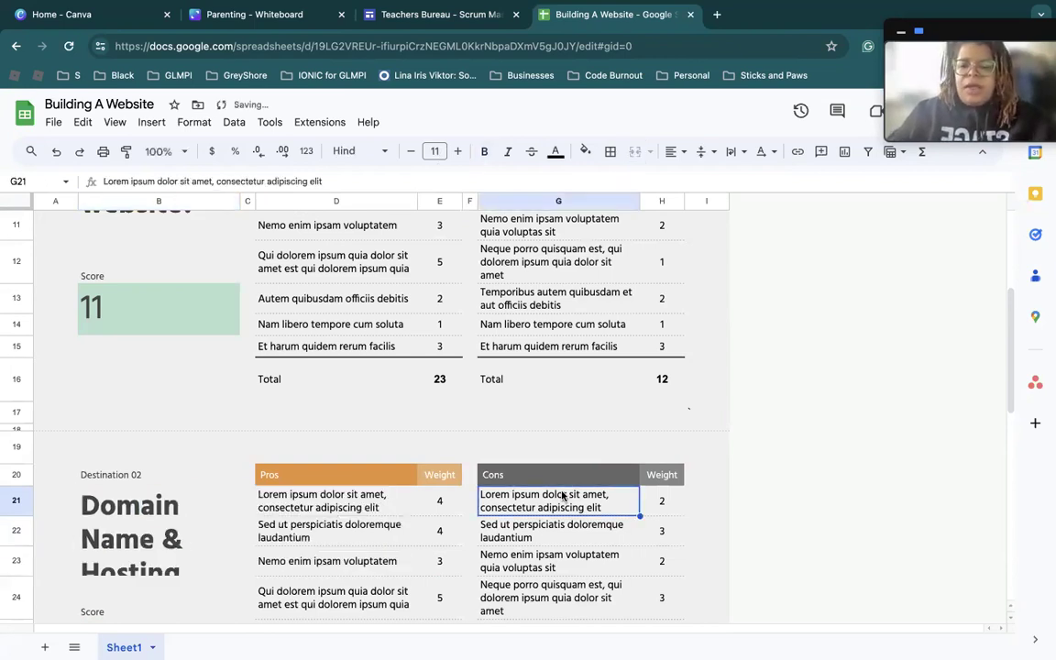
Step: Make row 23 taller so the full 'Hosting' heading shows
scroll(176, 362, down, 3)
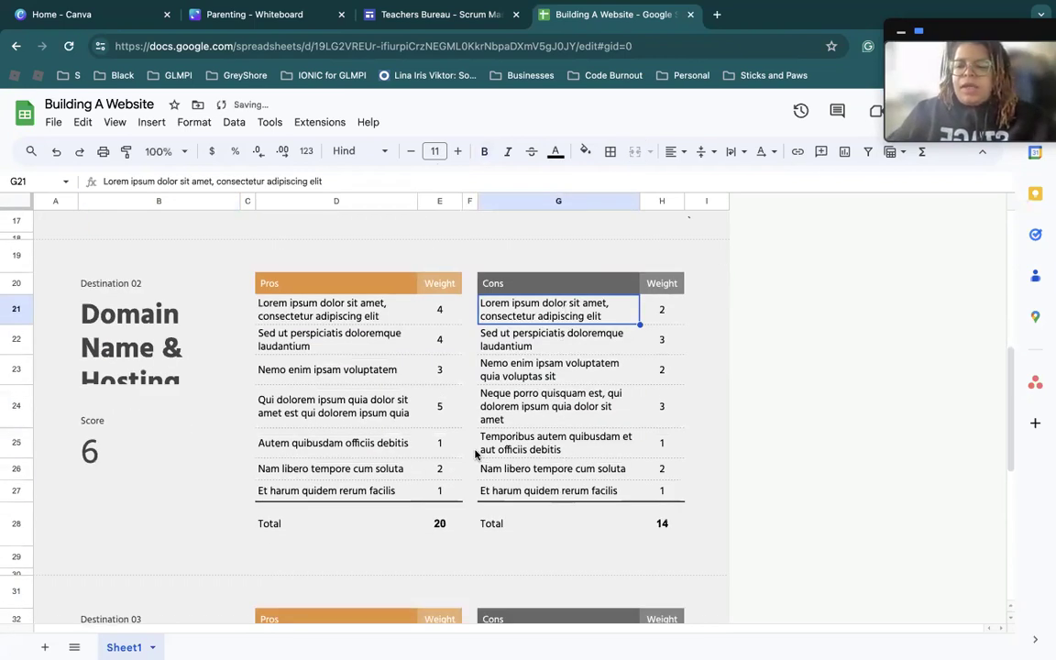
click(15, 370)
drag(17, 385, 17, 406)
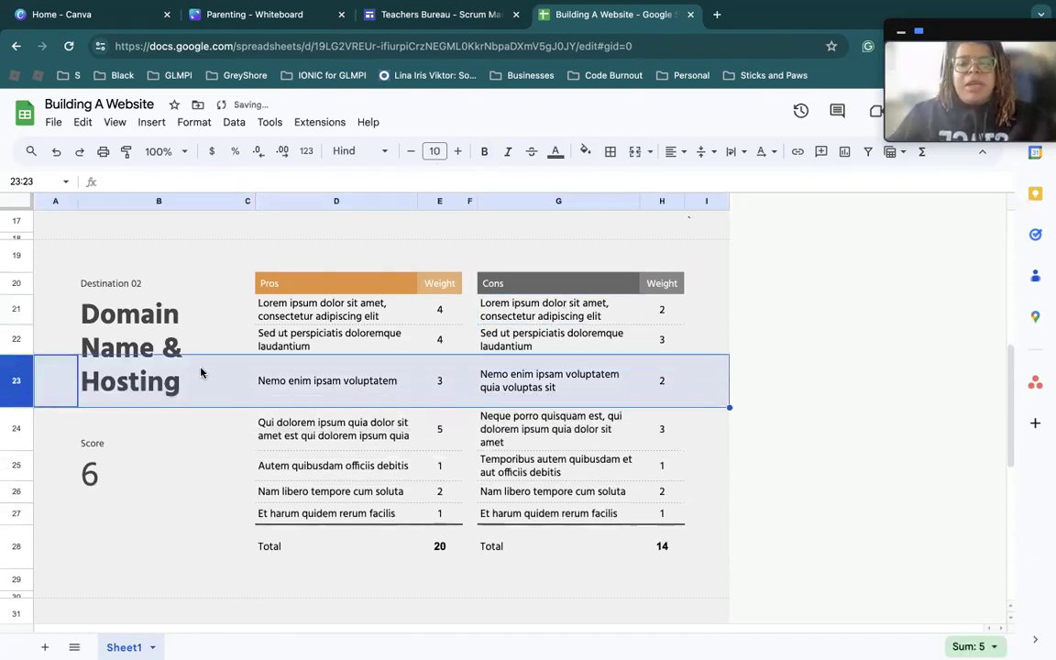
scroll(197, 367, down, 1)
click(707, 365)
scroll(164, 543, down, 1)
scroll(163, 543, down, 1)
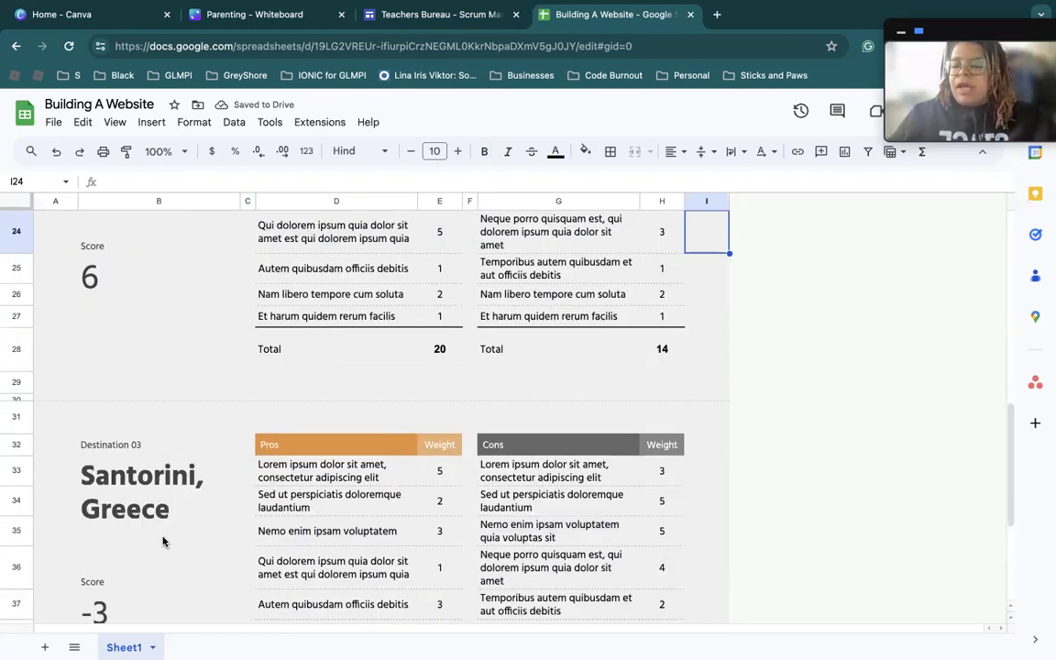
Step: Replace the Santorini, Greece heading with 'Picking your platform' and enlarge row 35
click(147, 465)
text(Pick)
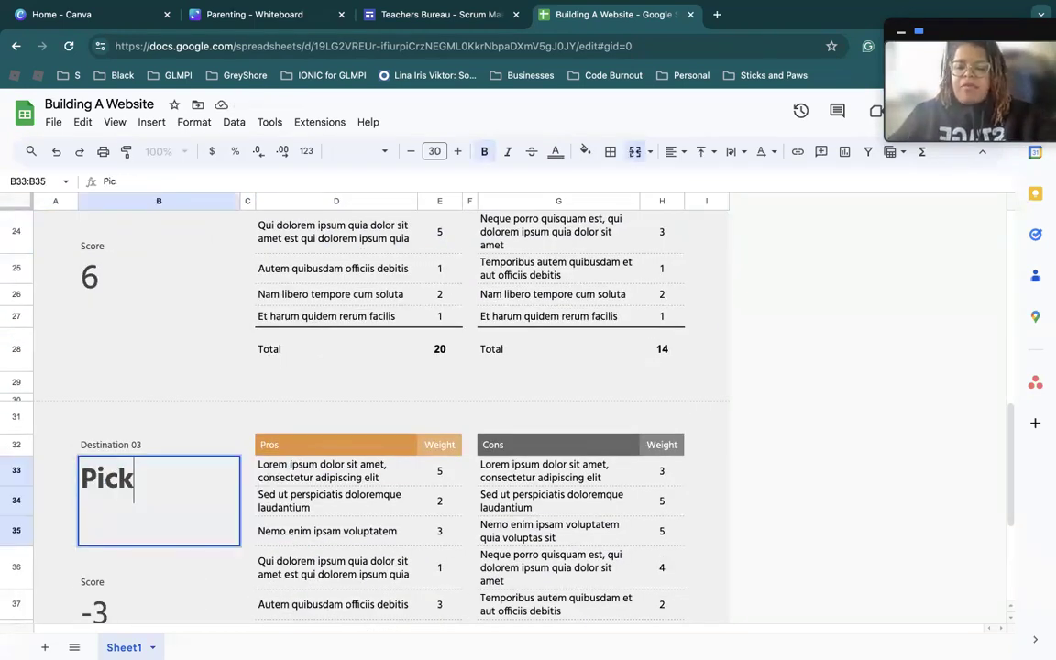
text(ing your platform)
click(688, 483)
scroll(689, 486, down, 1)
scroll(689, 487, down, 2)
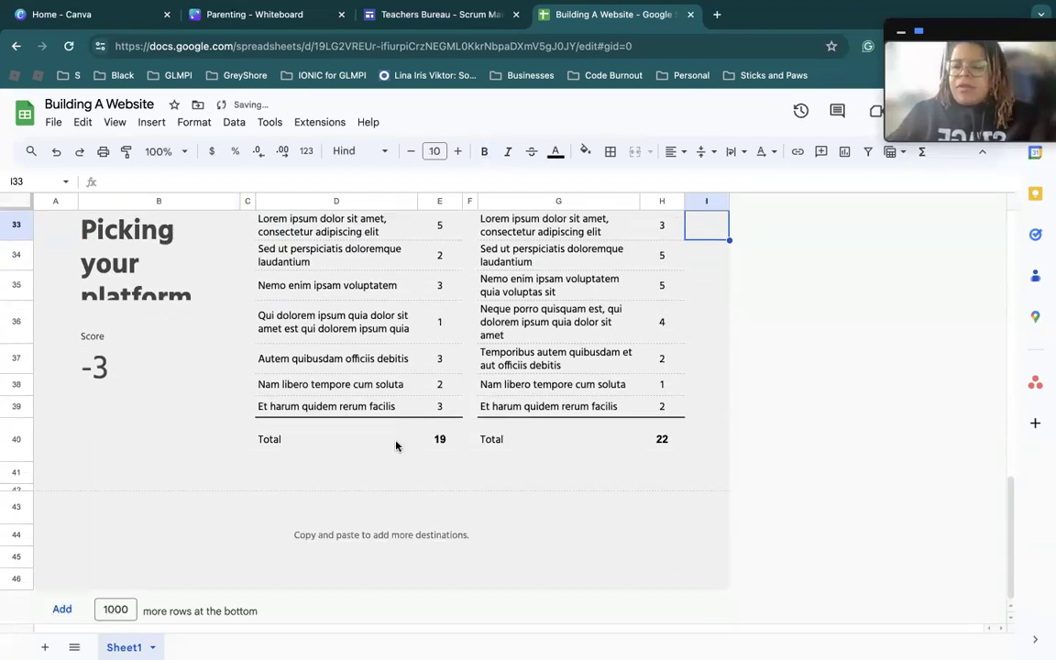
drag(16, 300, 17, 321)
scroll(226, 506, down, 1)
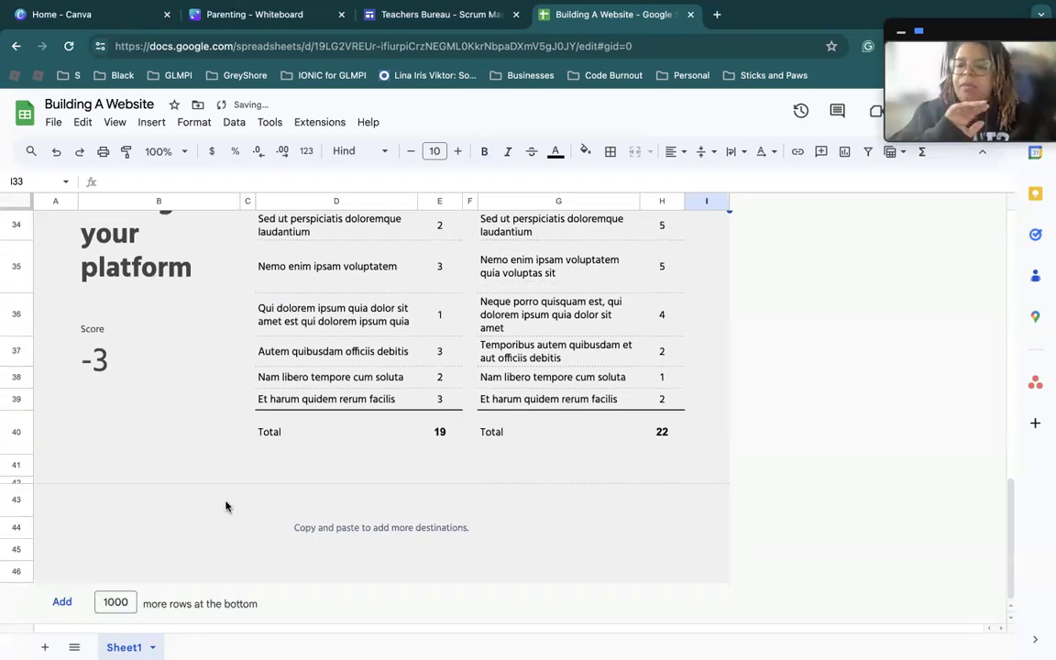
Step: Rename Destination 03's Pros header to 'Different Types of Platform'
click(400, 523)
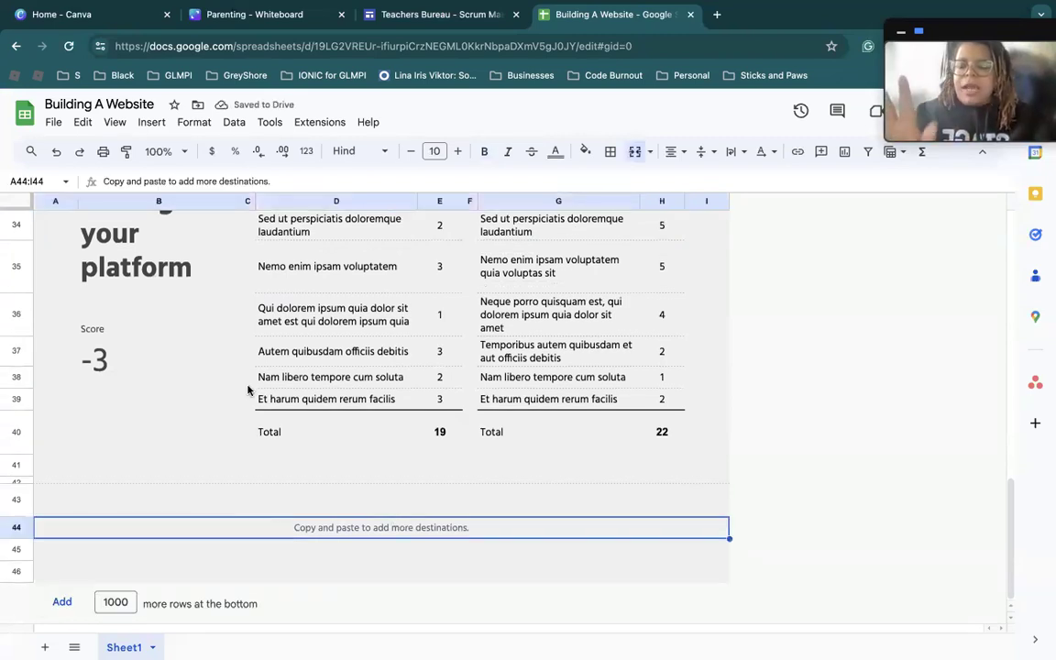
scroll(252, 401, up, 1)
scroll(258, 411, up, 4)
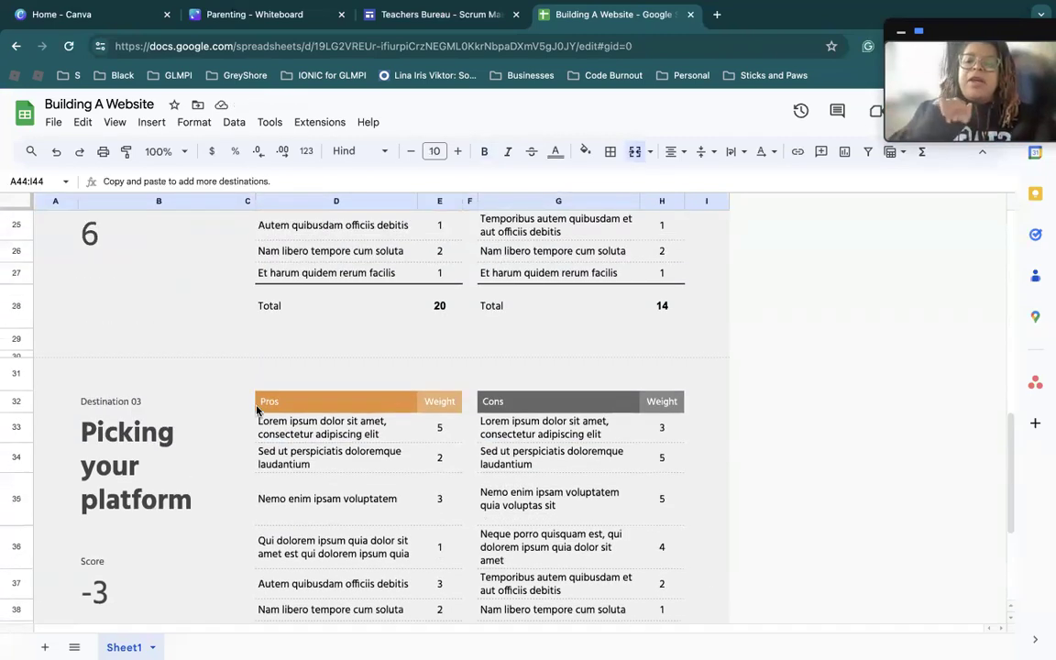
click(319, 468)
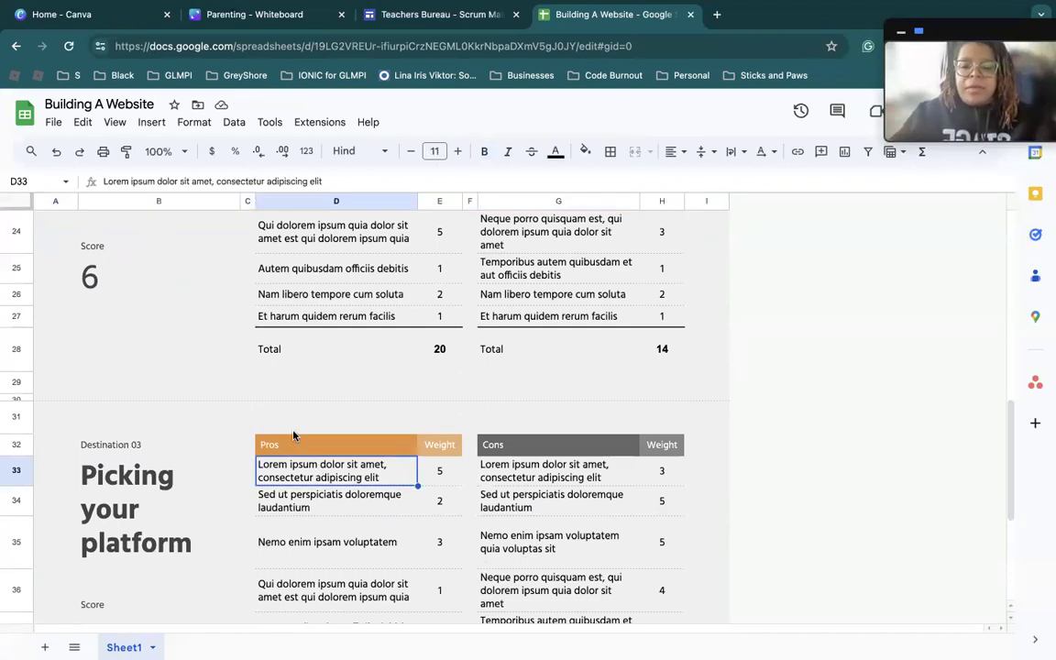
double_click(293, 440)
key(BackSpace)
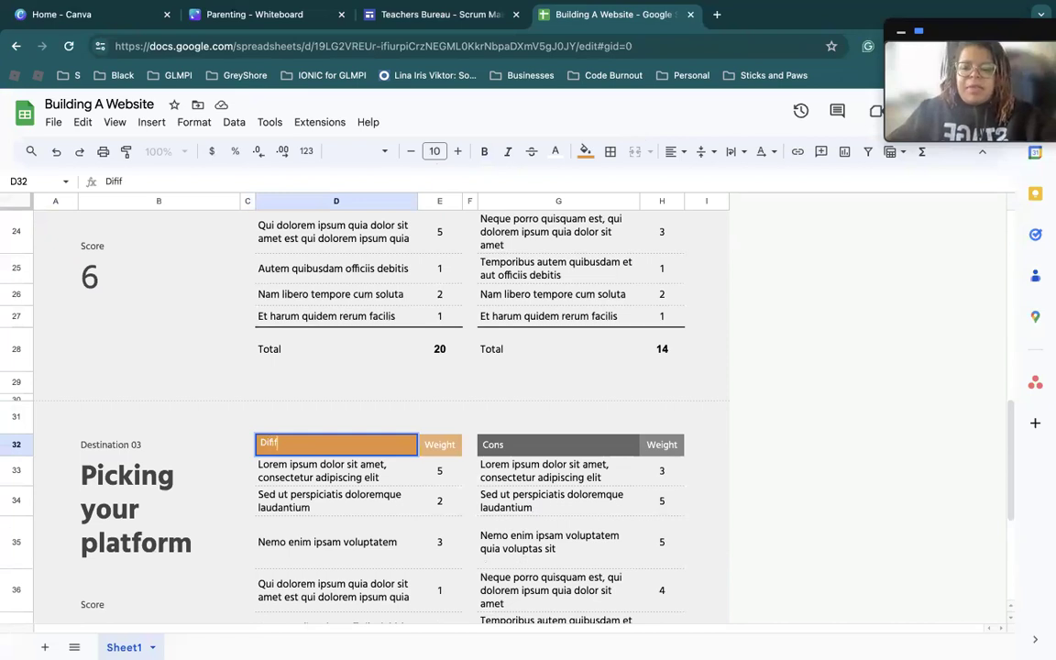
text(Different Types of Platforms)
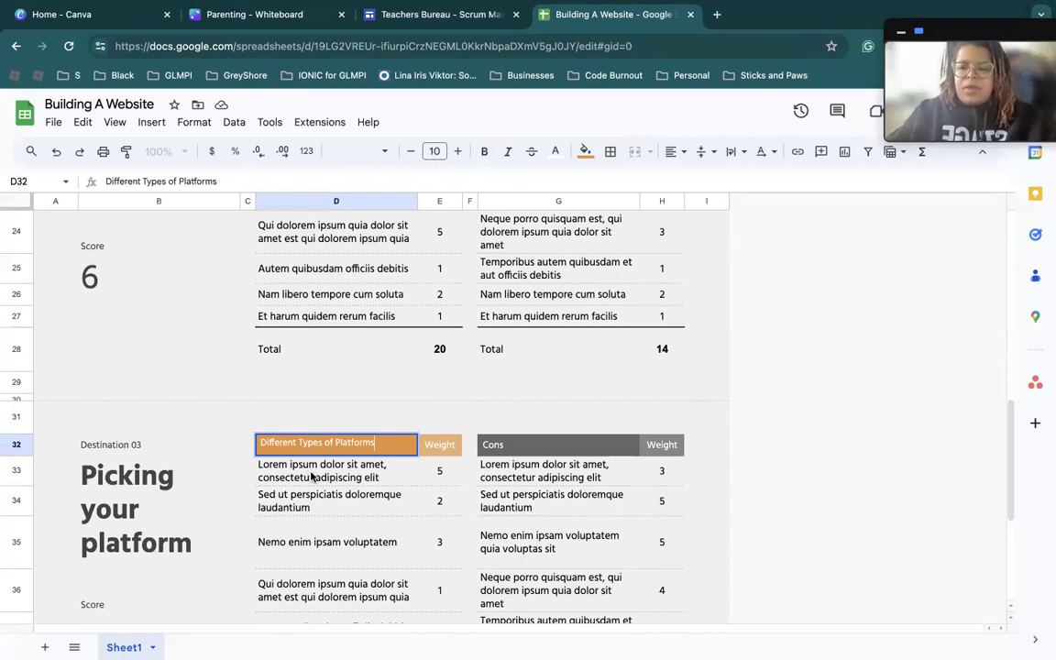
key(Return)
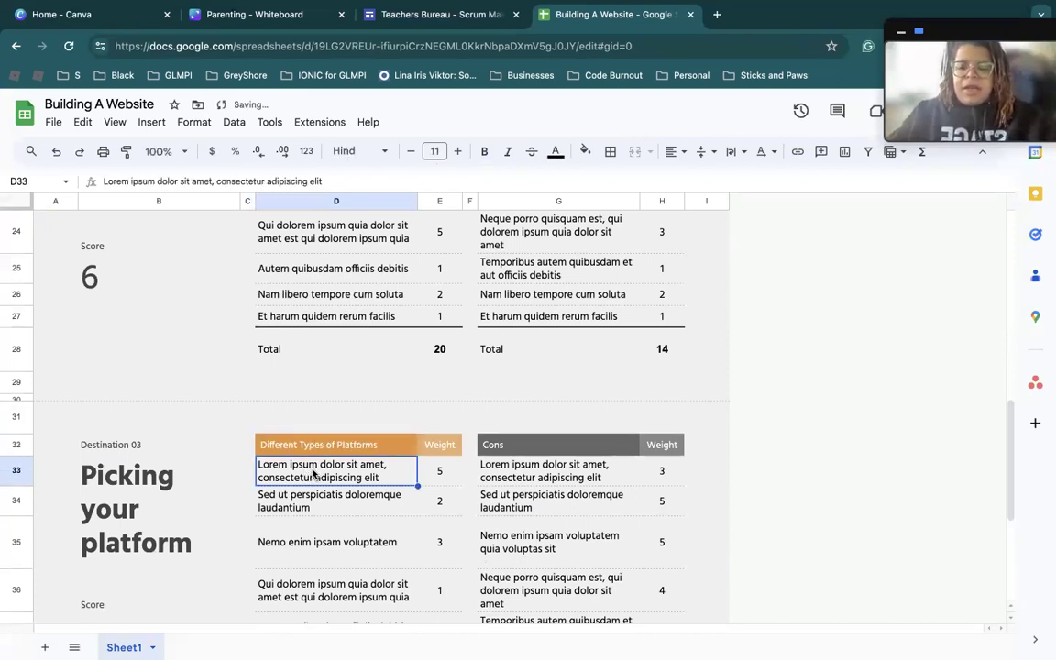
Step: List Wordpress, Squarespace, Wix and WebFlow under the platforms header
text(Wordpress)
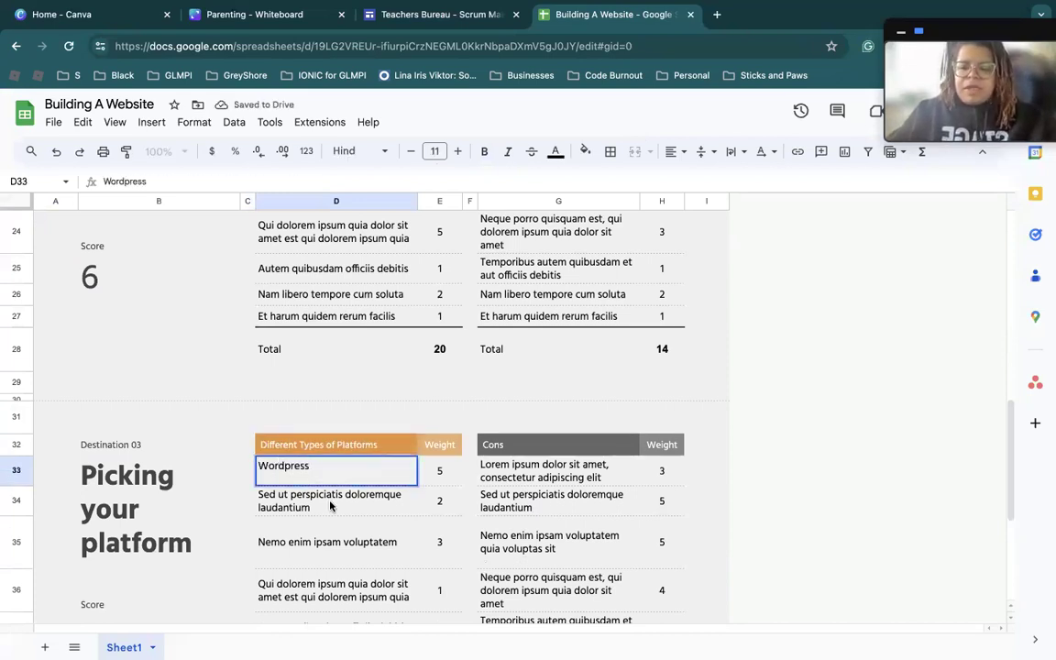
key(Return)
text(Squarespace)
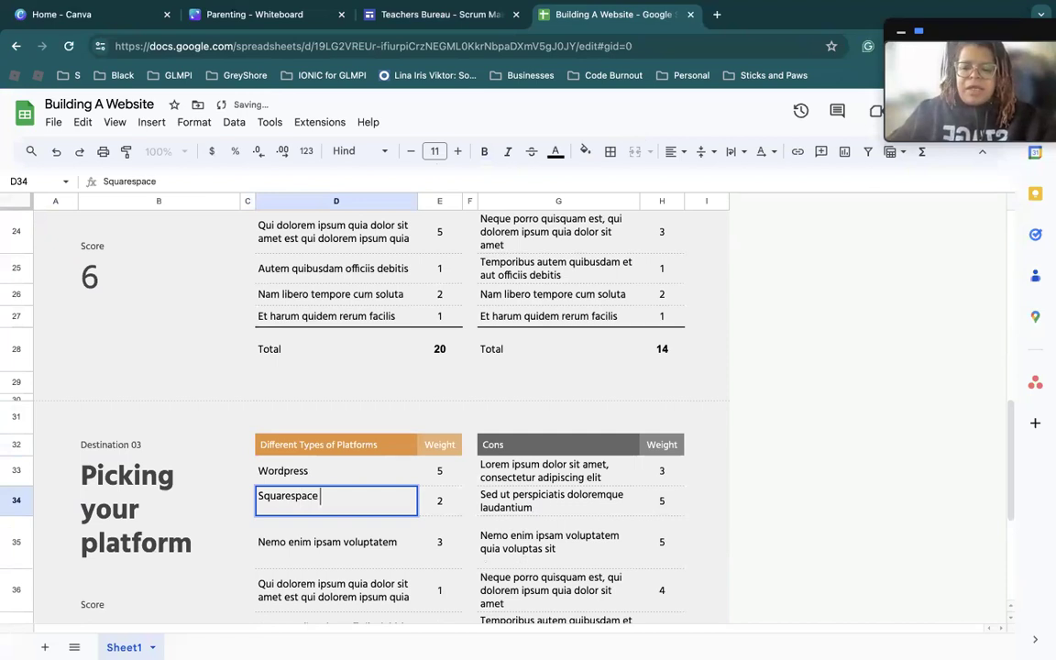
click(342, 547)
text(Wix)
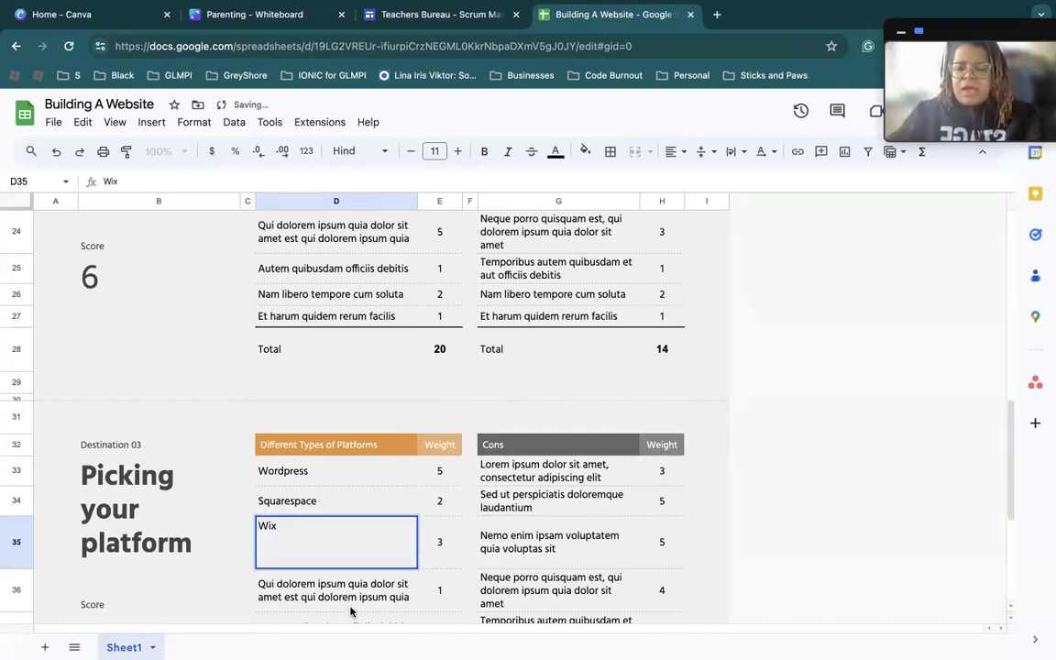
key(Return)
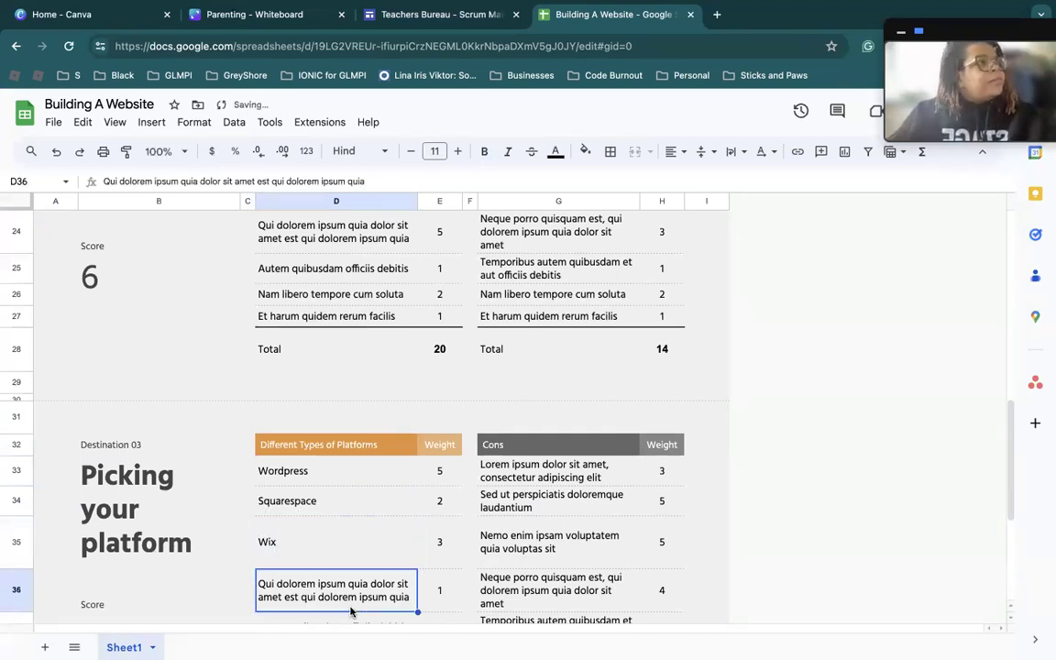
text(Web)
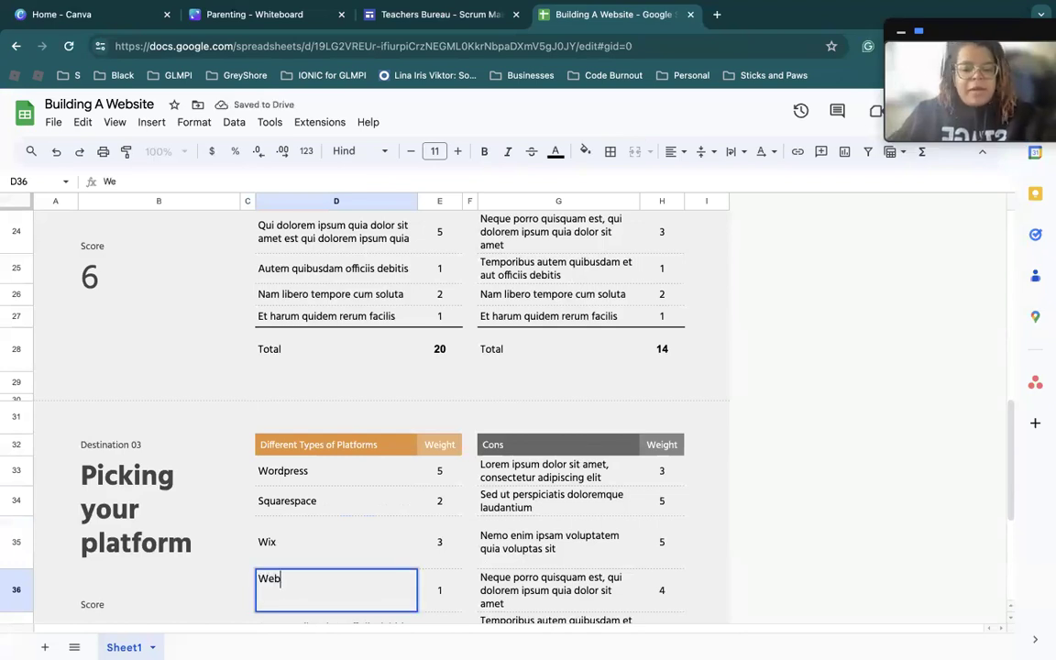
text(FLow)
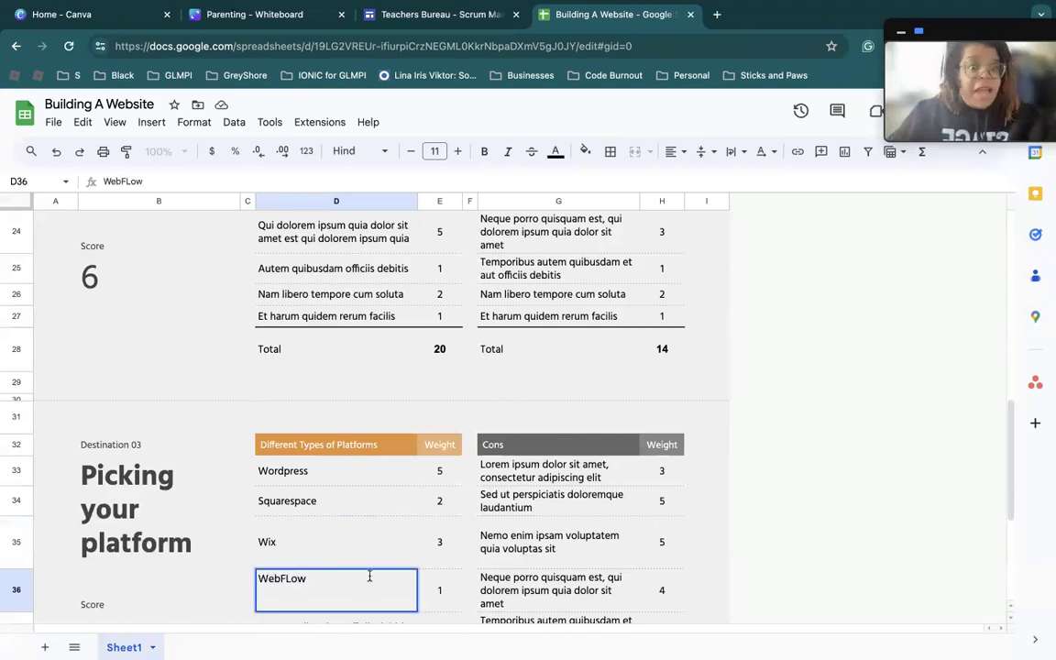
key(BackSpace)
key(BackSpace)
key(BackSpace)
key(BackSpace)
text(Flow)
scroll(471, 493, down, 2)
click(481, 499)
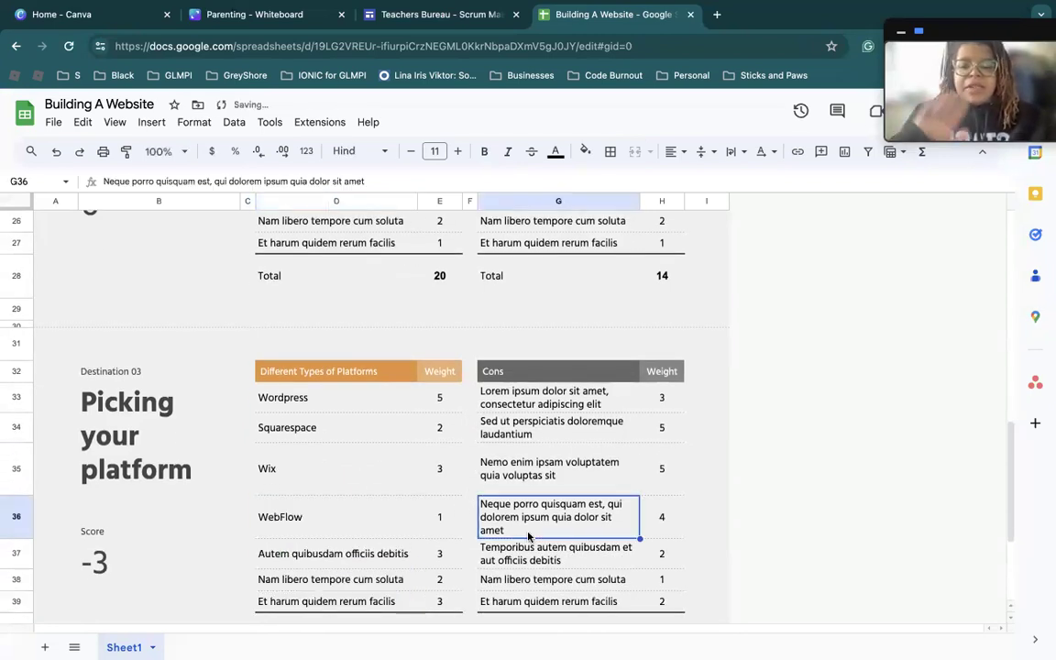
Step: Add a new sheet and name its tab 'All About Wordpress'
click(330, 401)
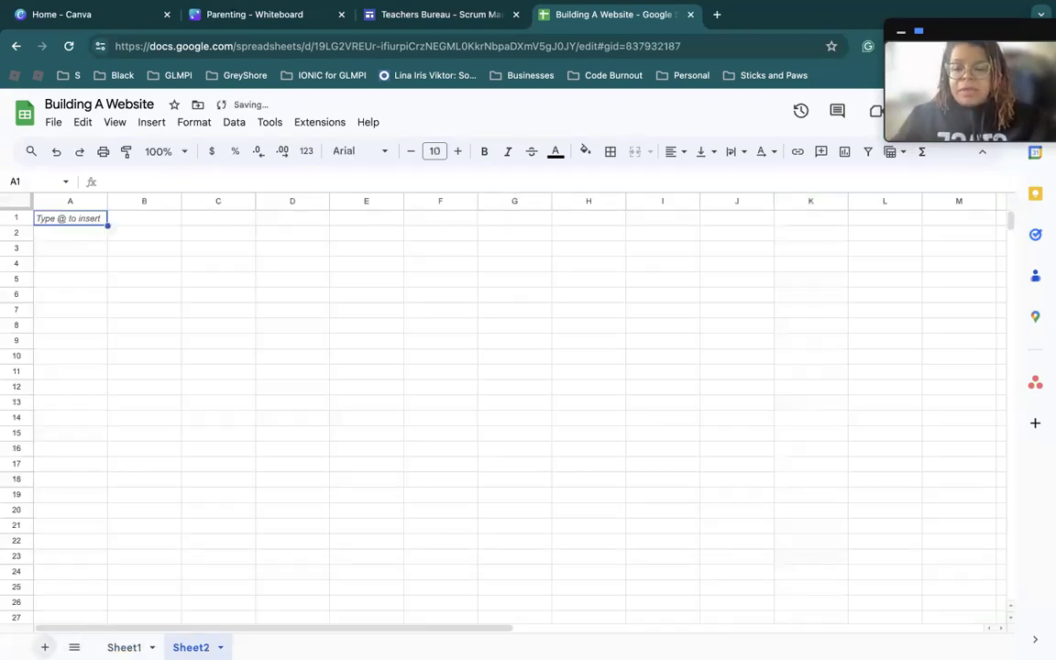
click(44, 647)
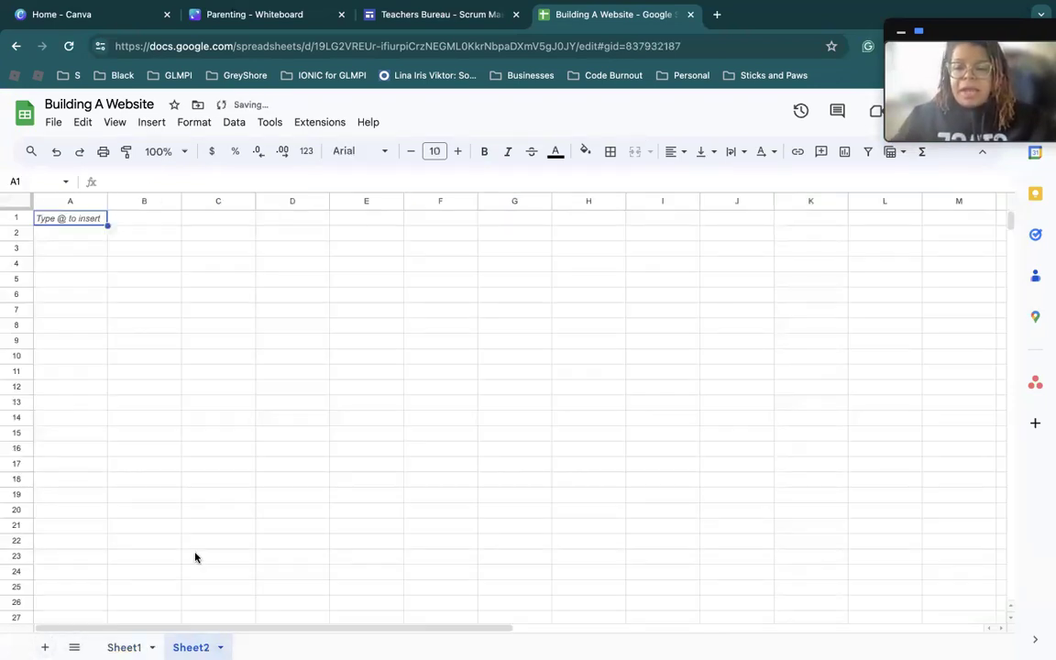
double_click(196, 648)
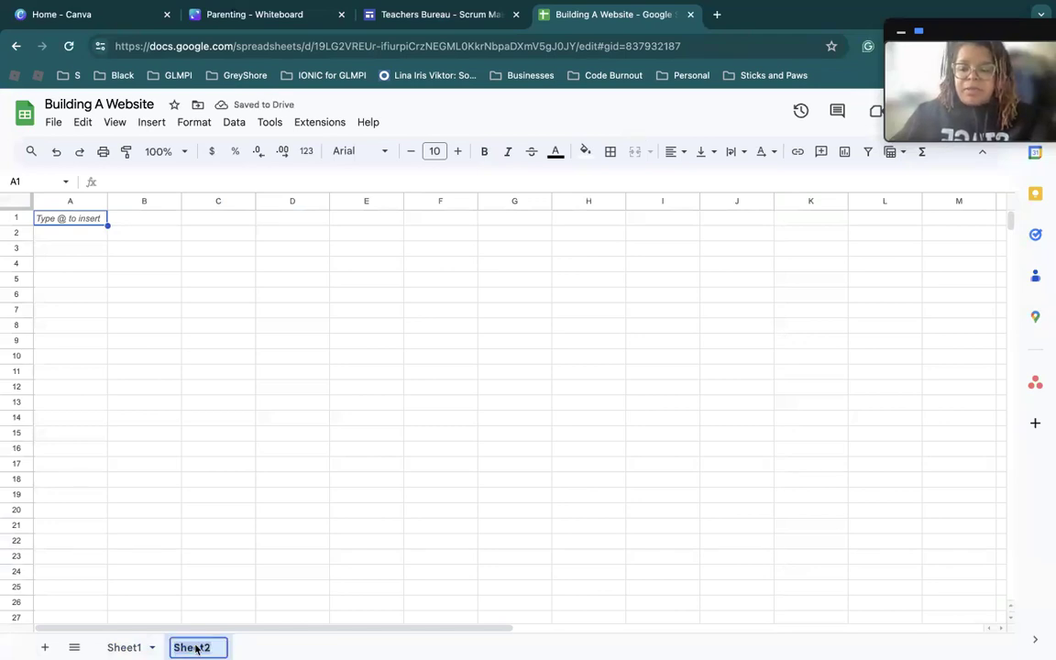
text(All About Wor)
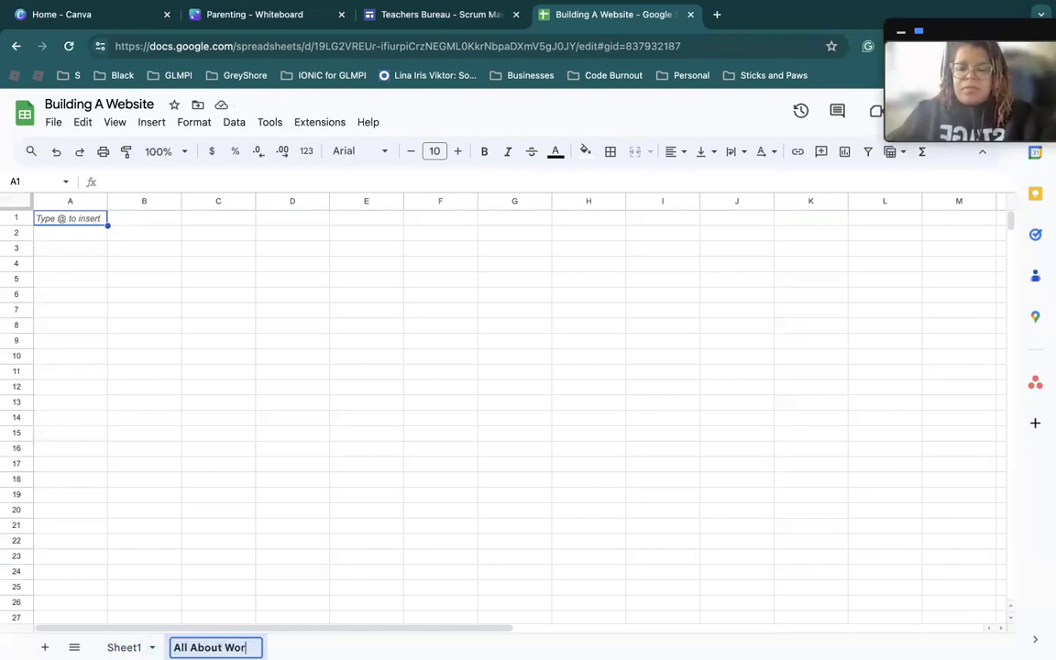
text(dpress)
click(96, 280)
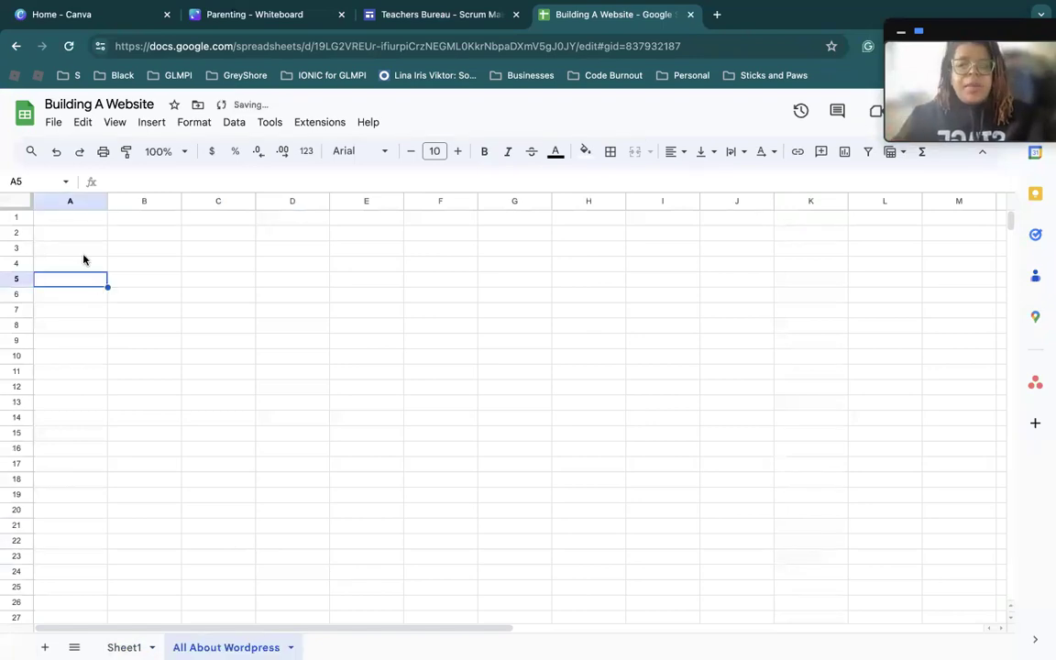
Step: Merge cells A1 through C1 on the new sheet
click(68, 218)
drag(68, 218, 229, 218)
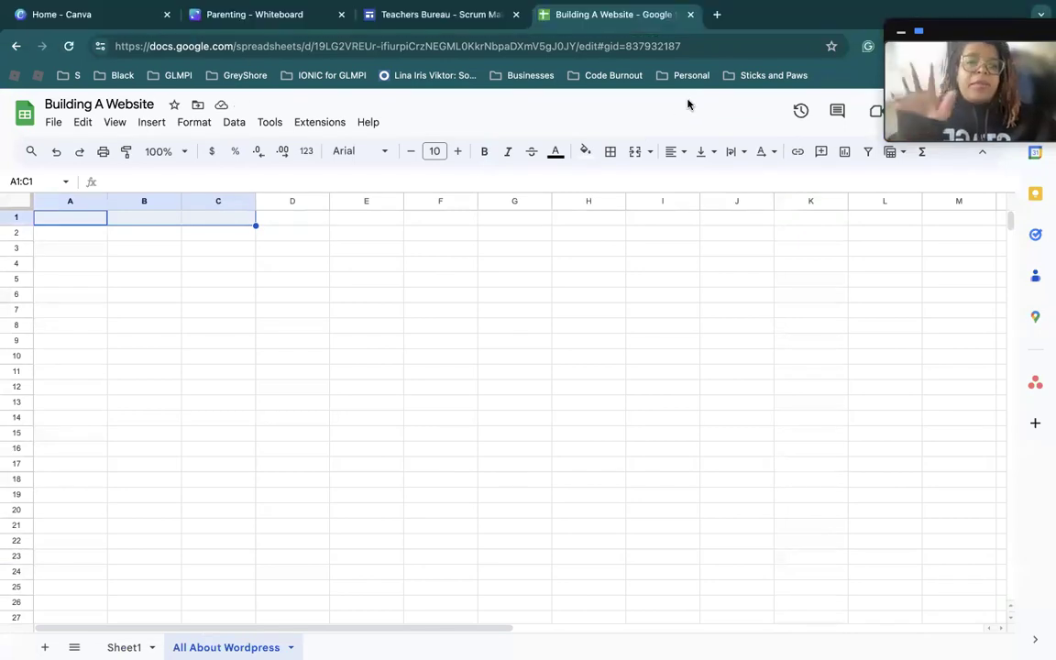
click(635, 154)
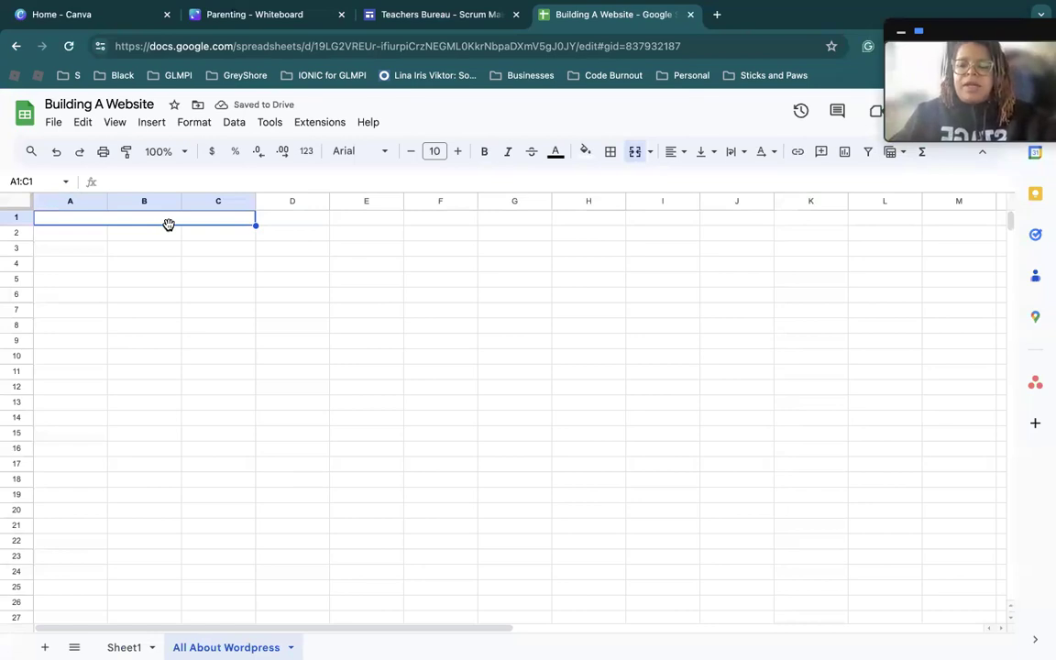
Step: Enter 'What is Wordpress' in A1, then merge D1:F1 and type 'Learning About Wordpress Themes'
text(What is Wordpress)
click(269, 219)
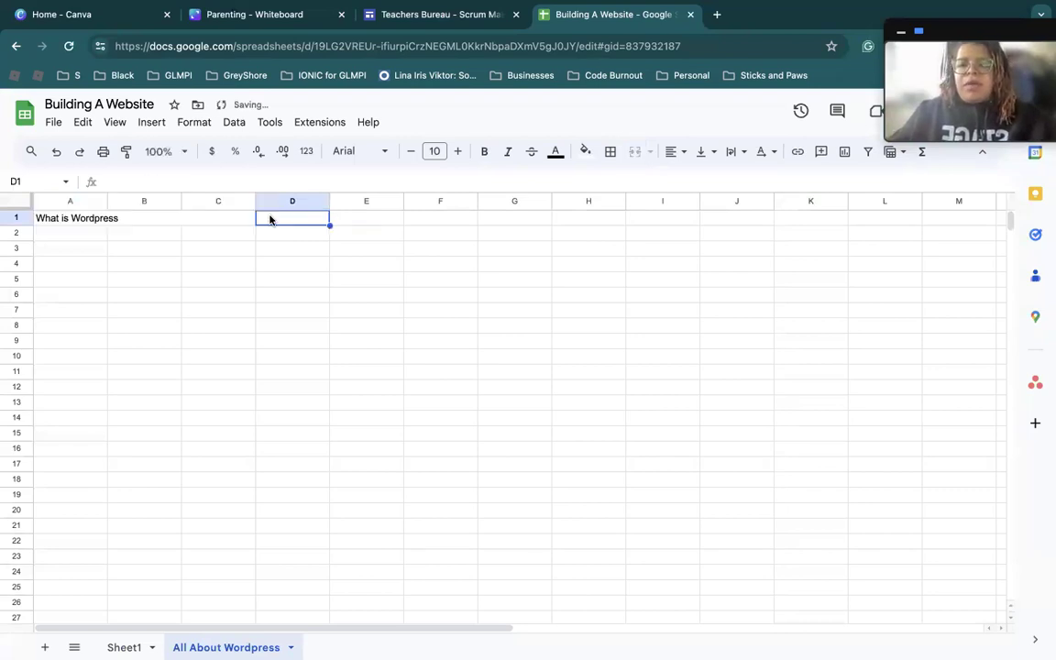
drag(269, 219, 454, 219)
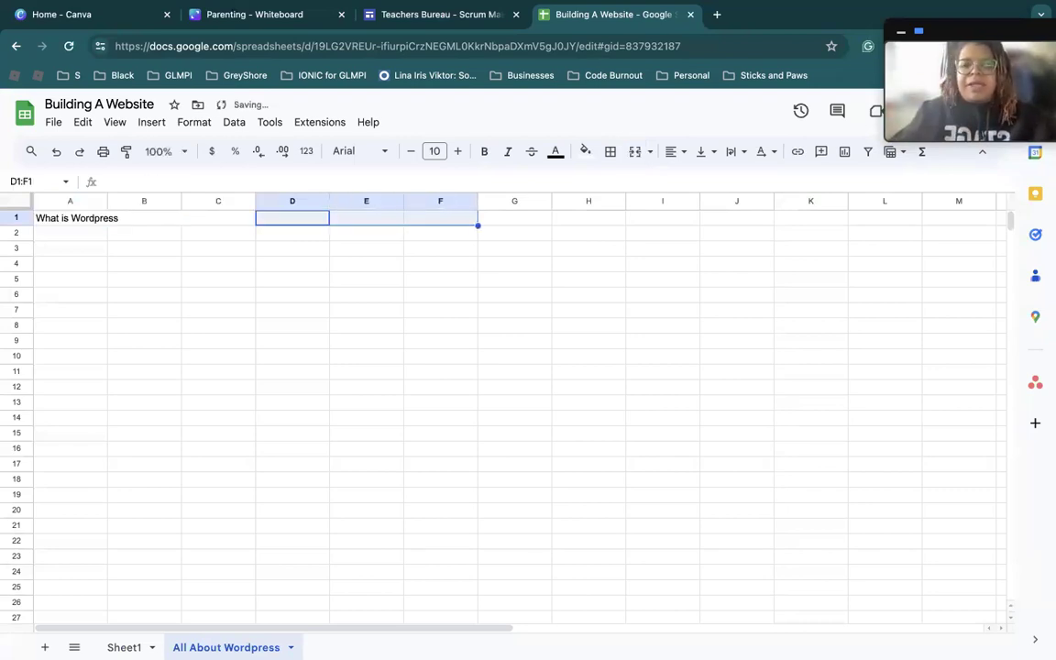
click(634, 152)
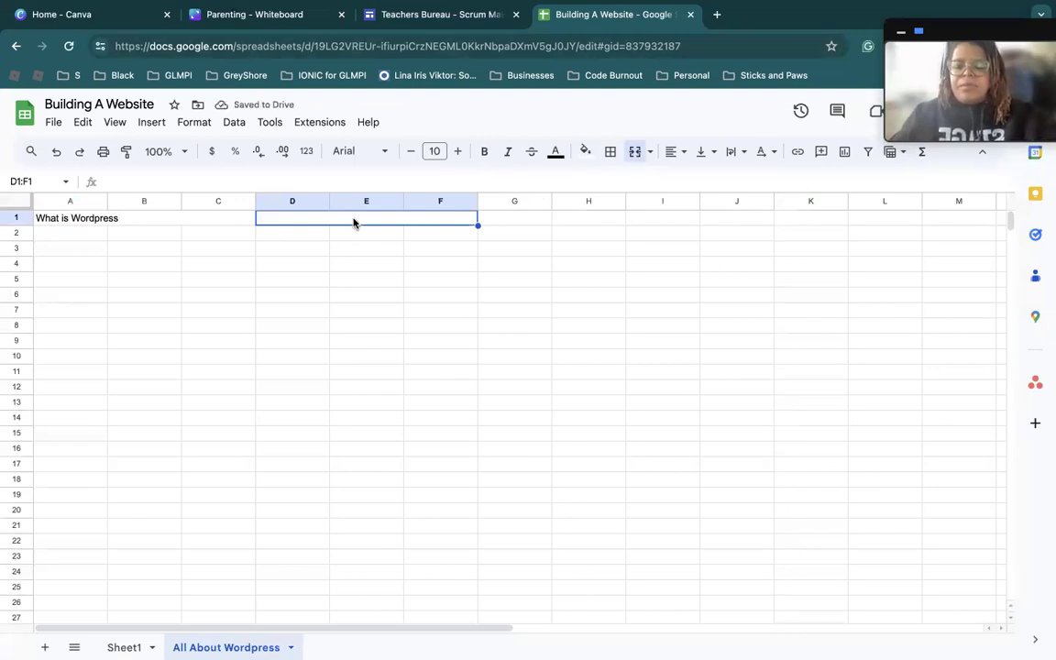
text(Learning About o)
text(ordpress Theme)
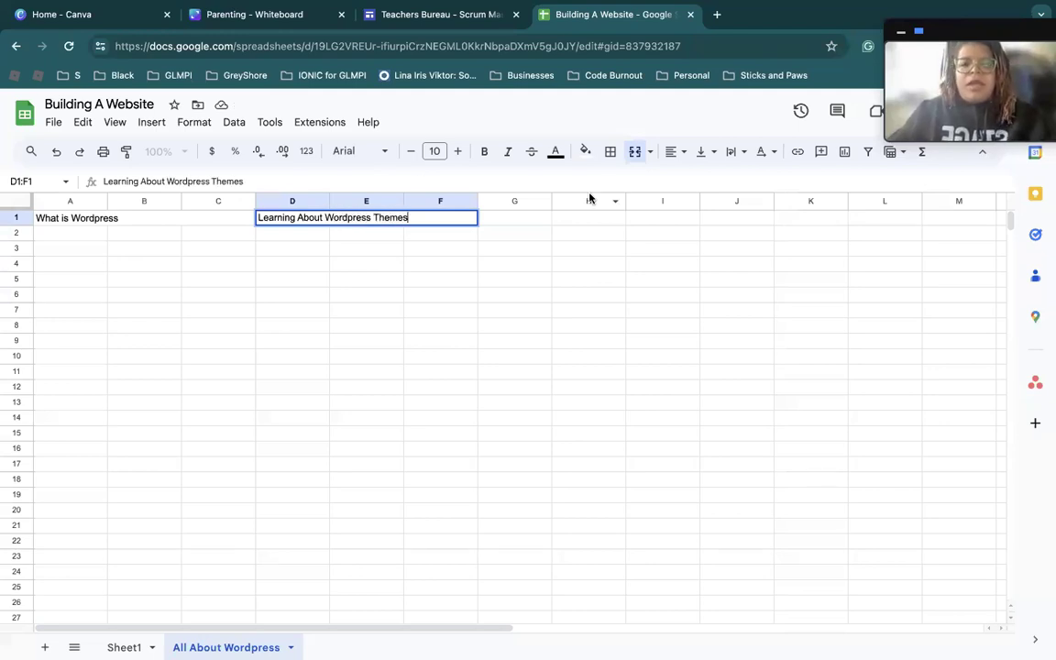
text(s)
Step: Merge G1:I1 and type the 'Learning about Wordpress Plugin' heading
drag(540, 218, 669, 218)
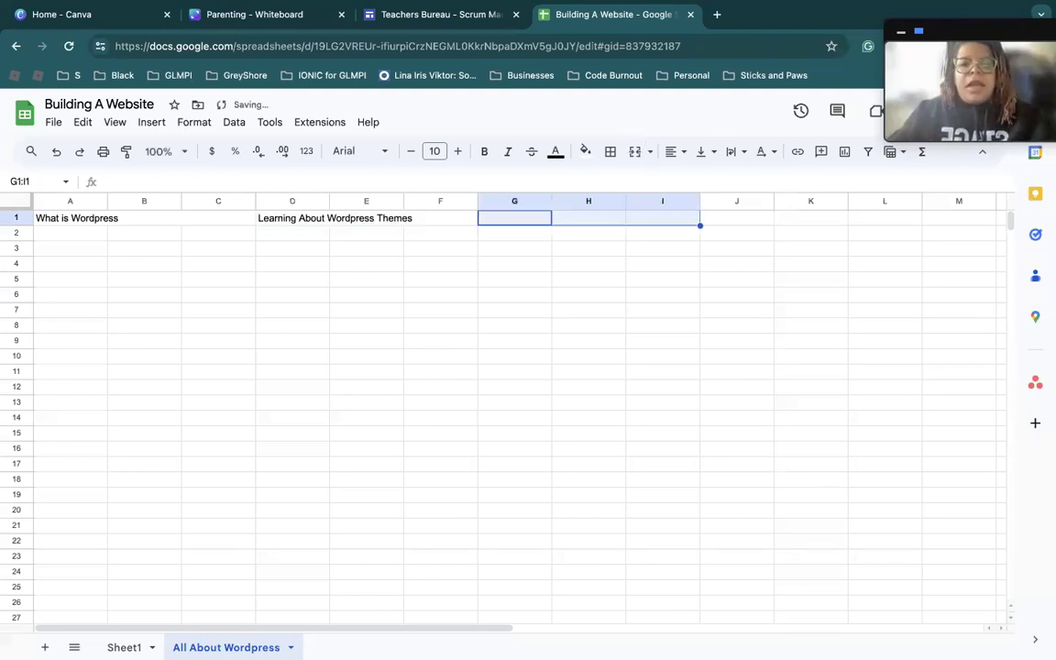
click(635, 151)
text(Learening a bo)
key(BackSpace)
key(BackSpace)
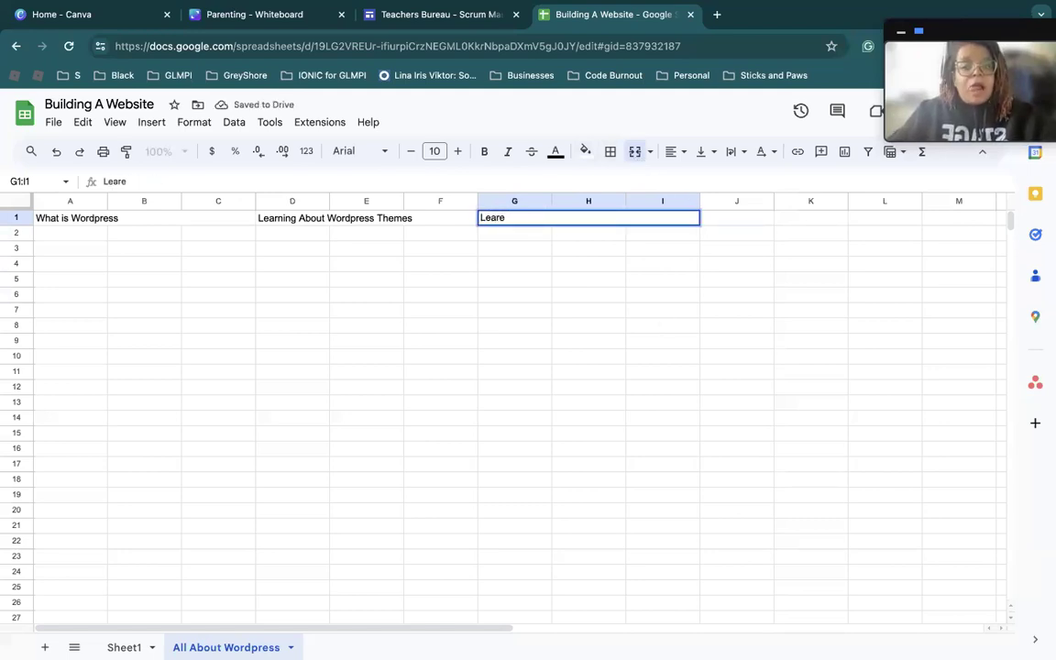
text(ing about )
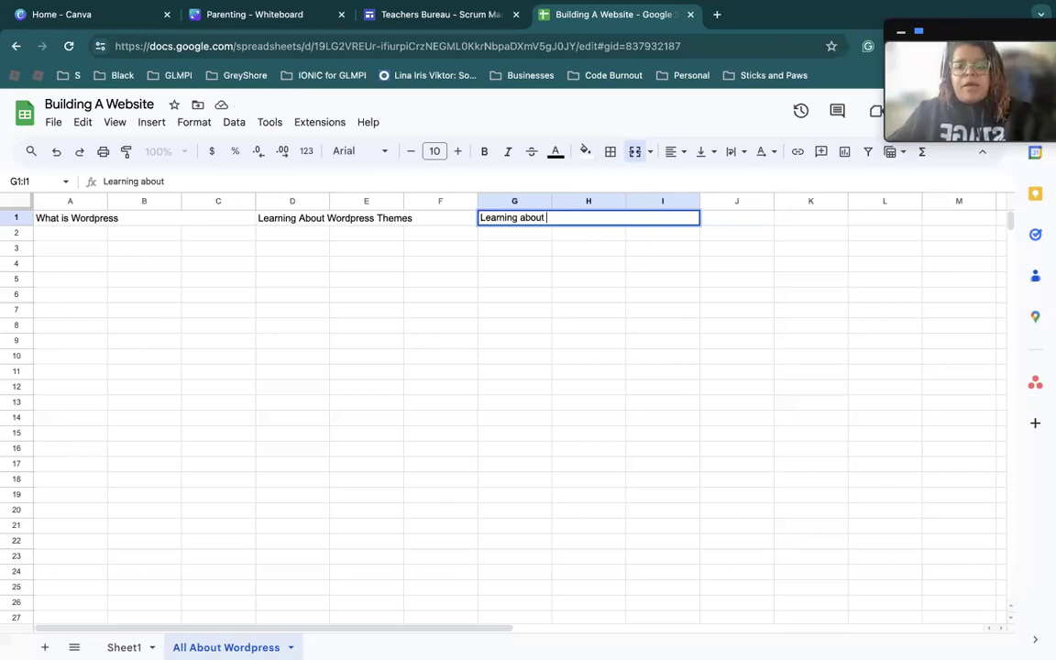
text(Wordpress Plugions)
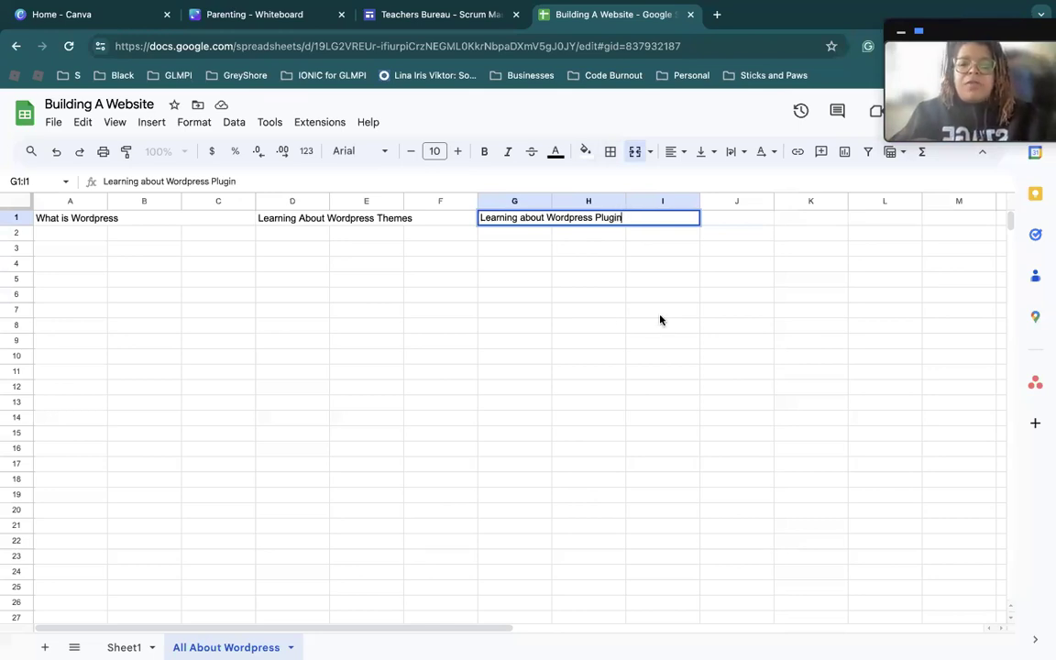
Step: Merge D2:F2 and D3:F3, entering 'Drag and Drop Themes' and 'Custom build' themes
drag(300, 237, 440, 234)
click(636, 154)
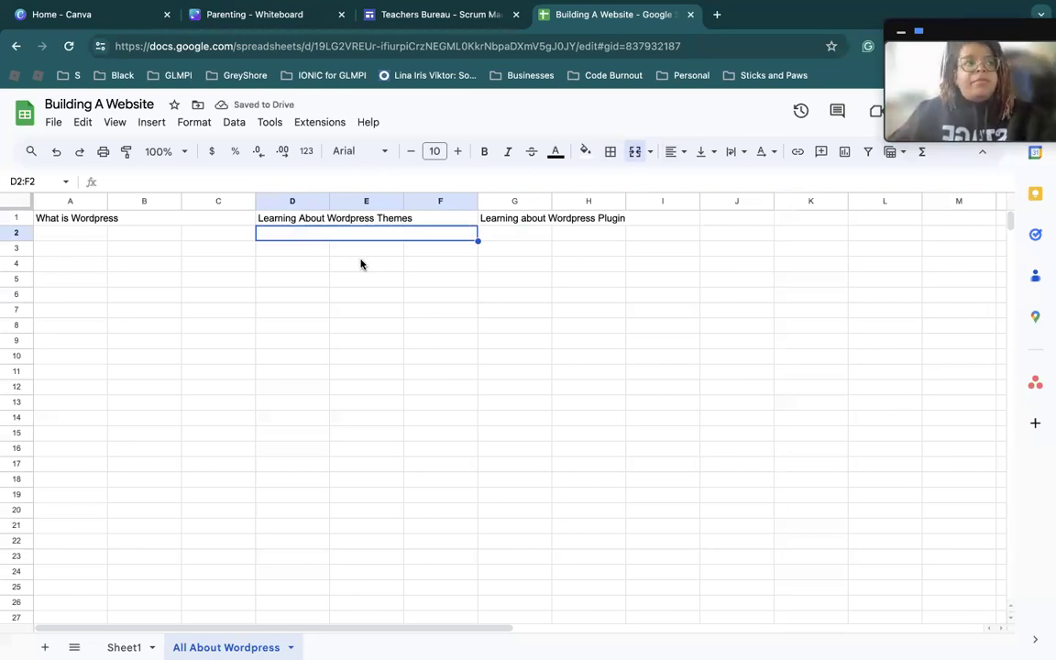
text(Drag)
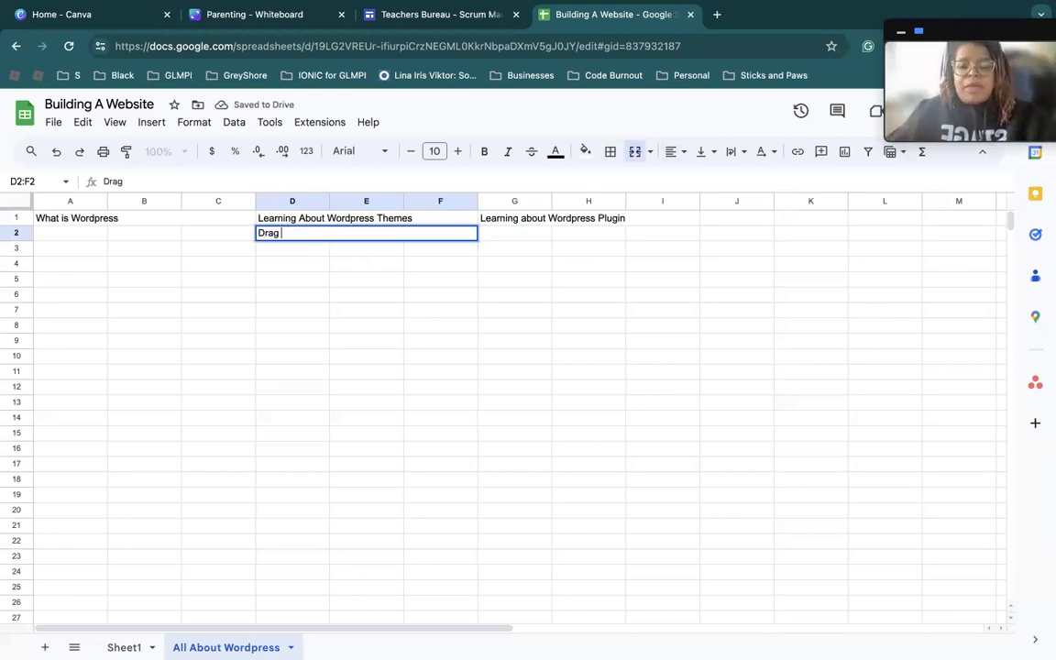
text( and Drop Themes)
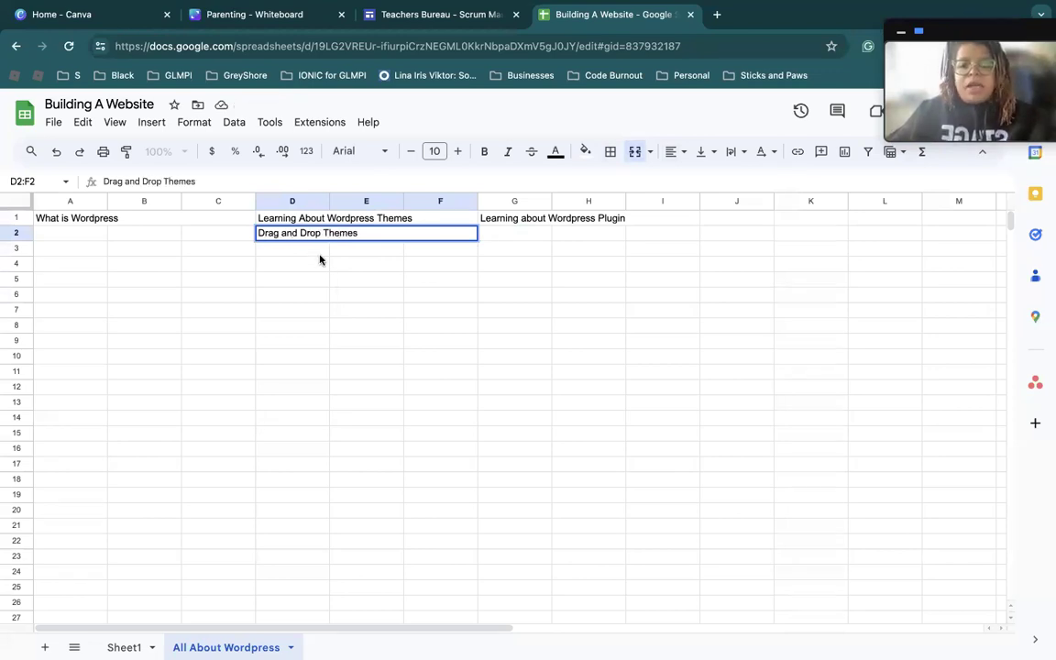
drag(320, 254, 479, 254)
click(634, 152)
text(Cus)
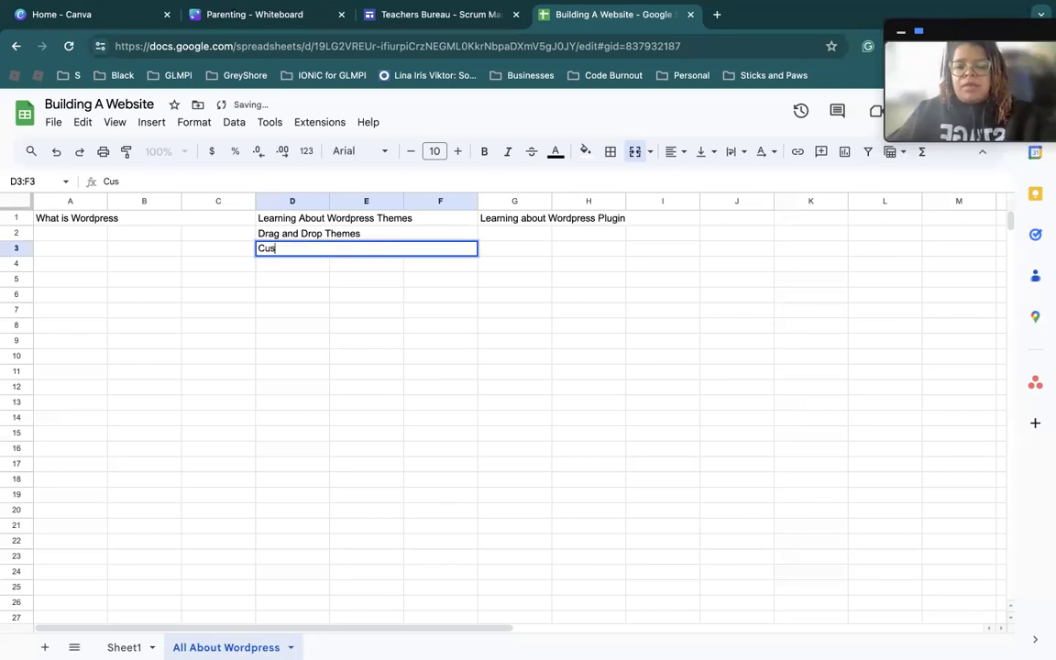
text(tom build t)
Step: Retype the D1 heading as 'Learning about Wordpress Themes'
click(459, 219)
text(he)
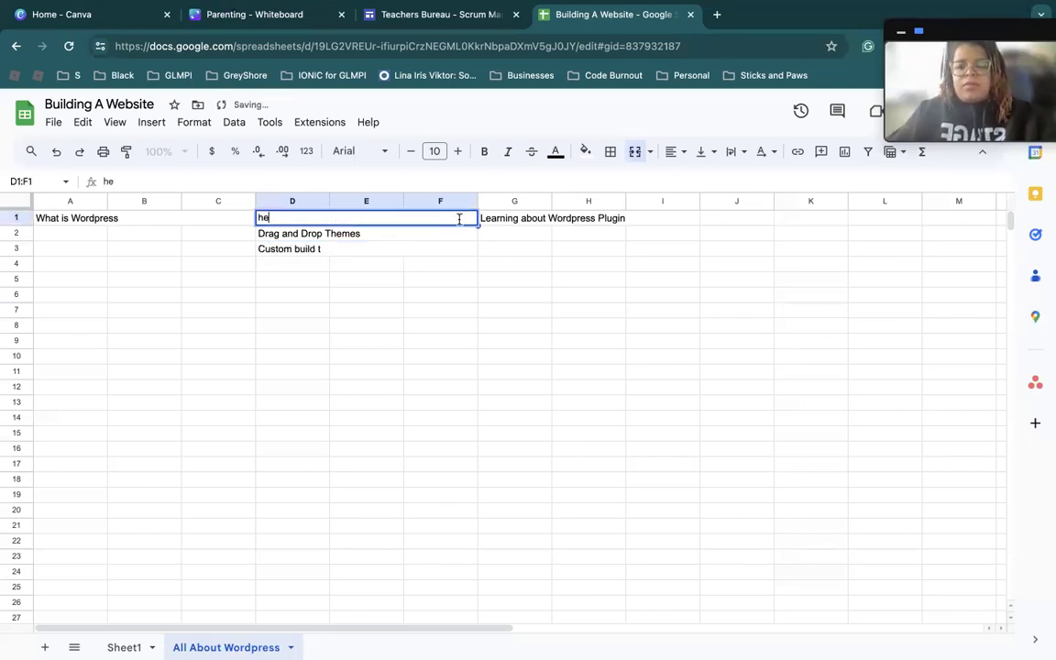
text(he)
key(Escape)
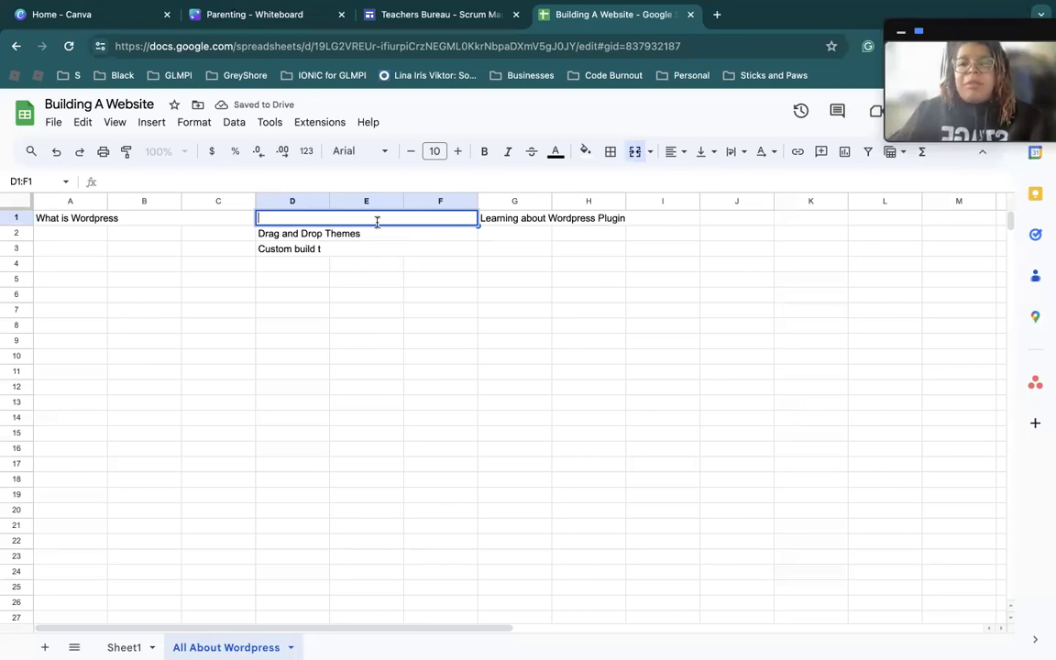
text(Learn)
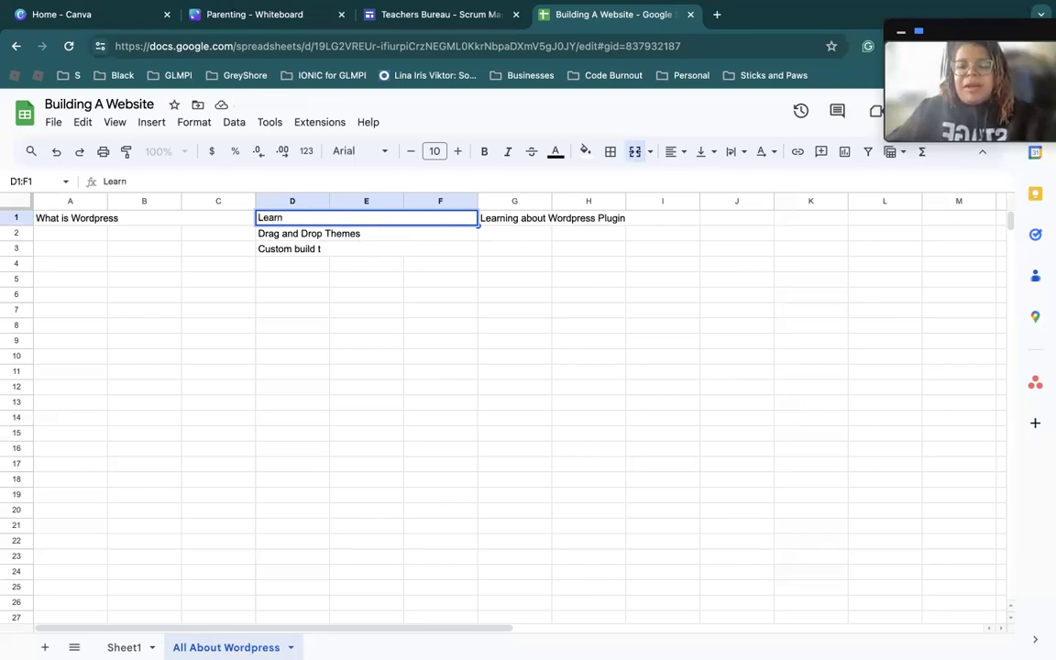
text(ing )
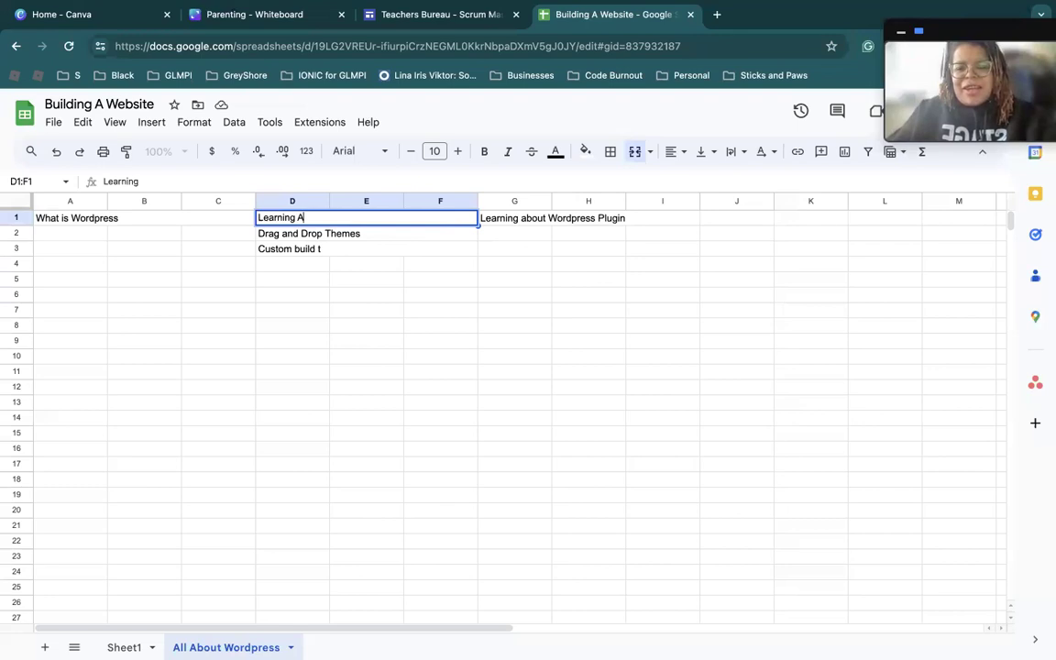
text(about Word)
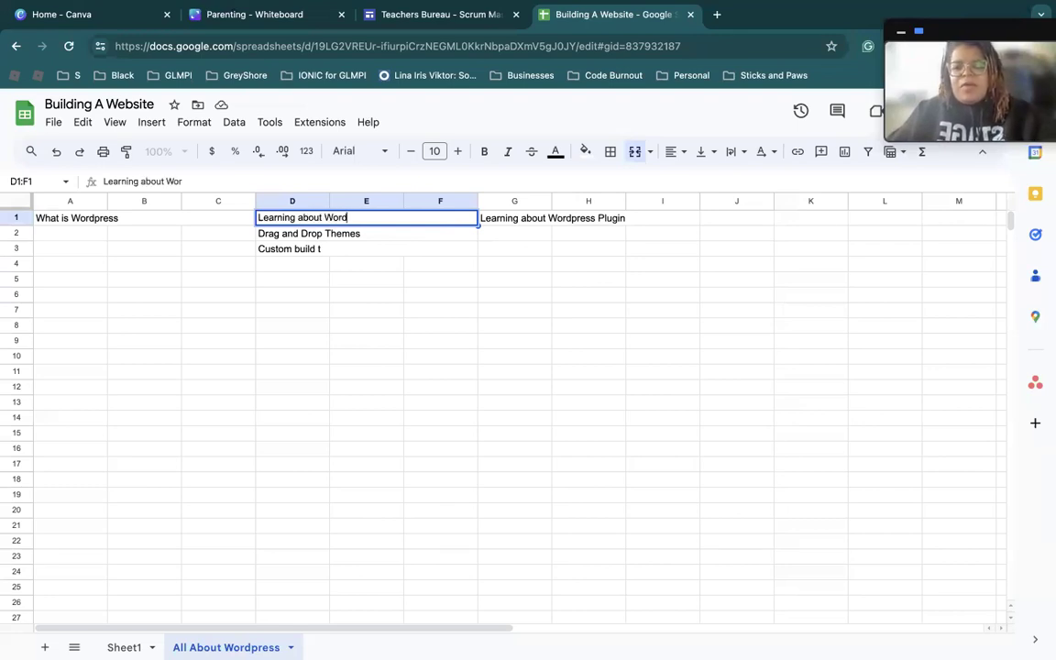
text(press Themes)
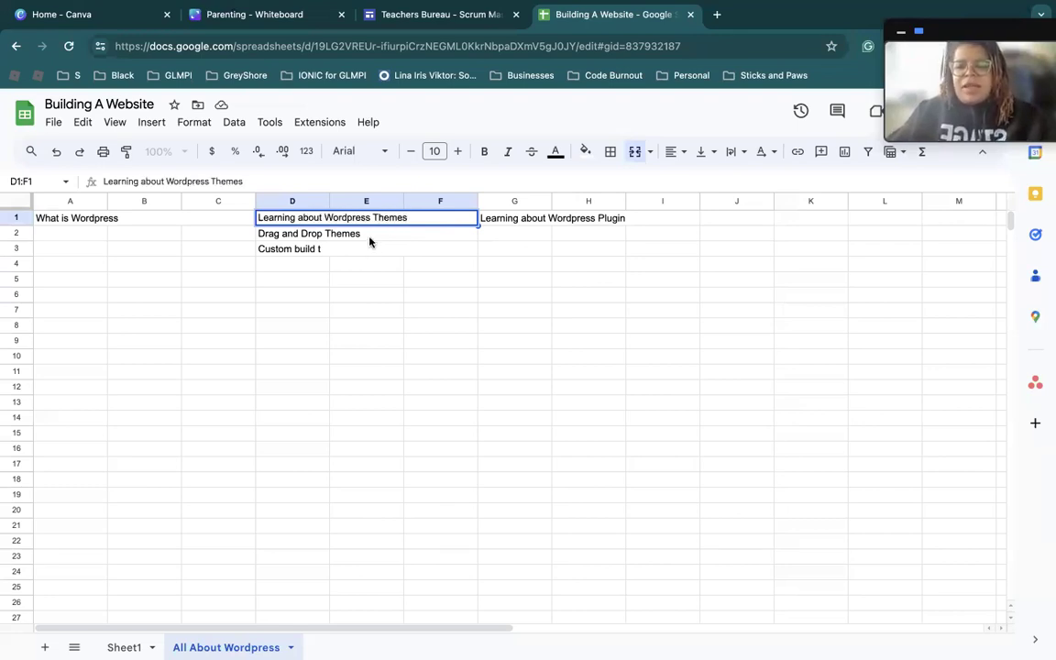
Step: Correct the D3 entry to read 'Custom built themes'
click(367, 251)
double_click(366, 249)
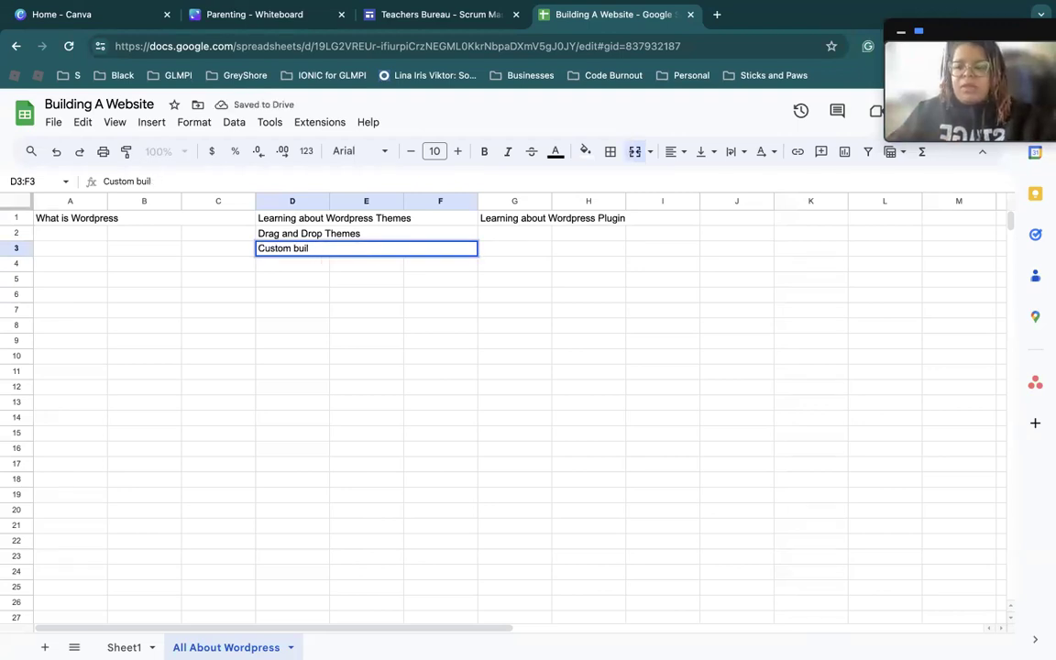
text(themes)
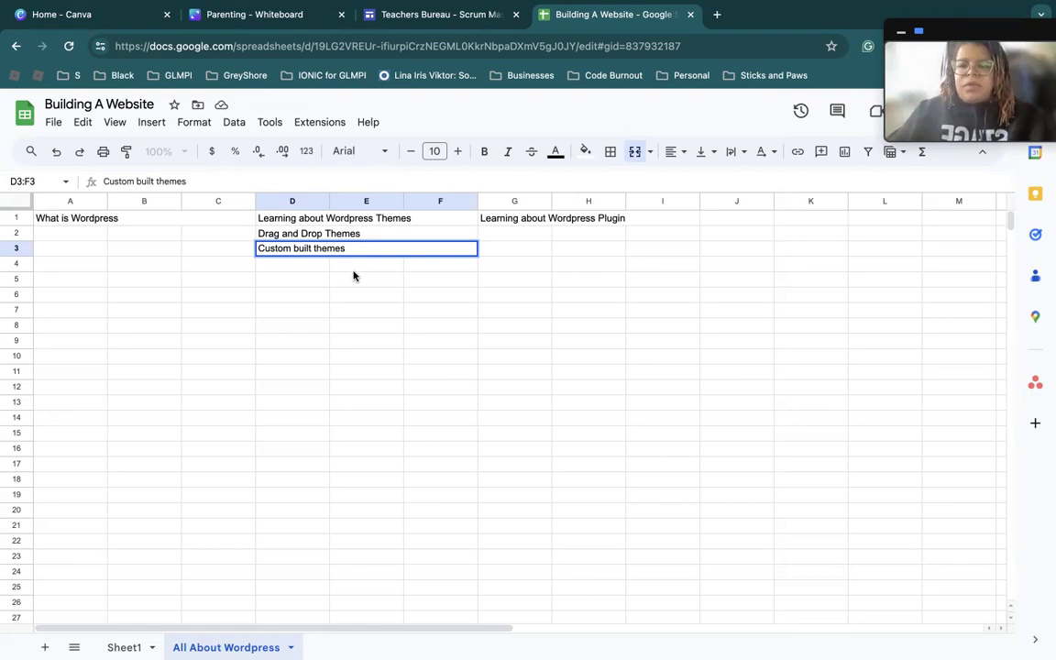
click(335, 264)
click(324, 261)
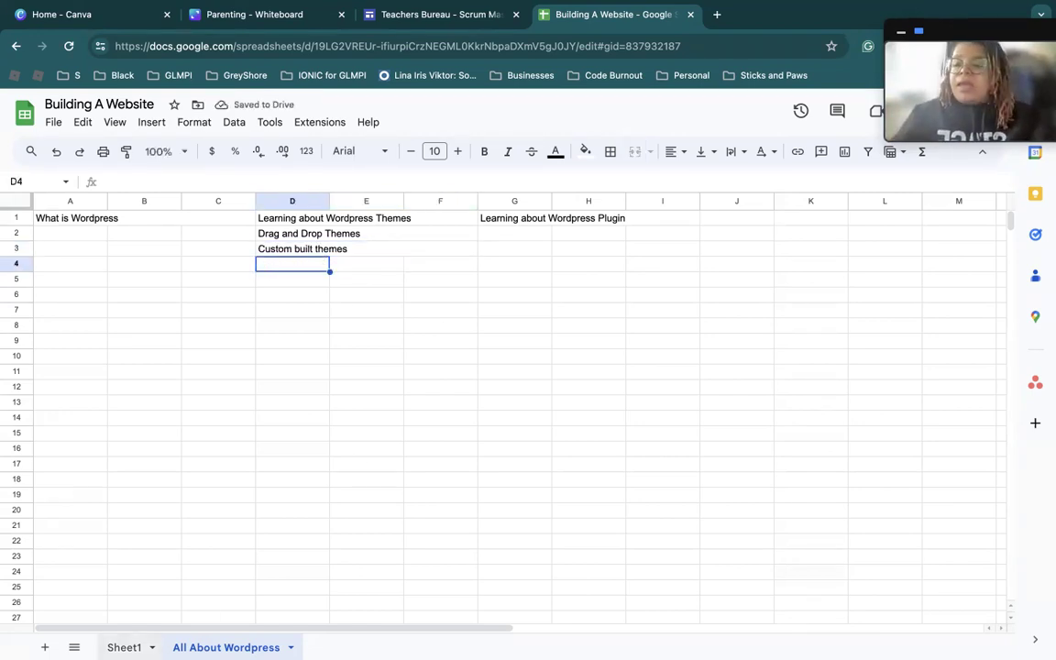
Step: Check Sheet1's platform comparison, then return to the All About Wordpress sheet
click(124, 648)
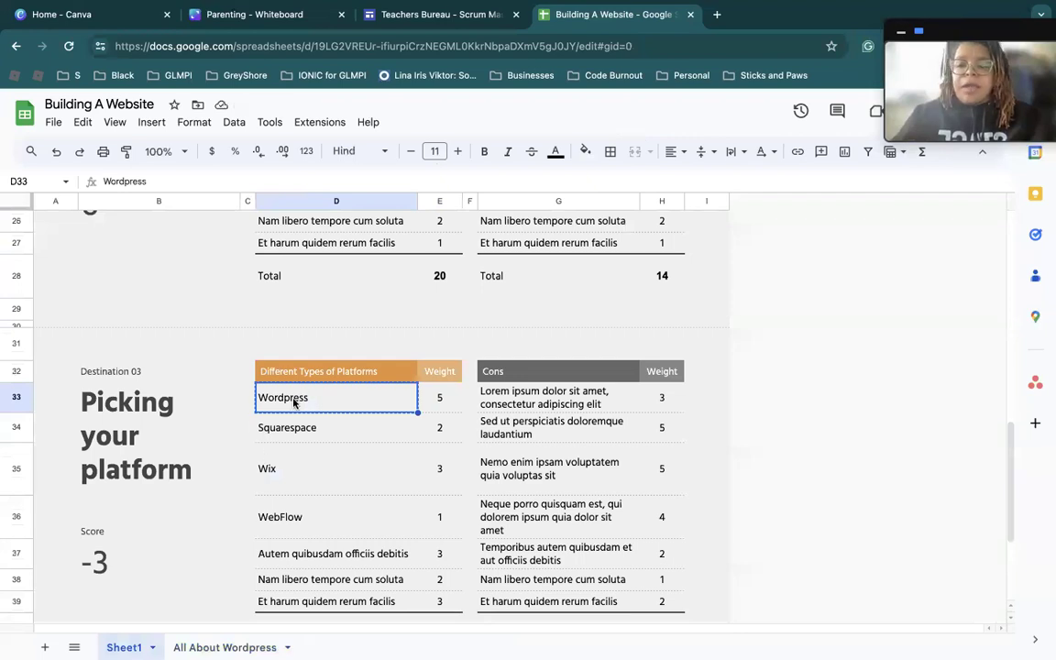
click(224, 648)
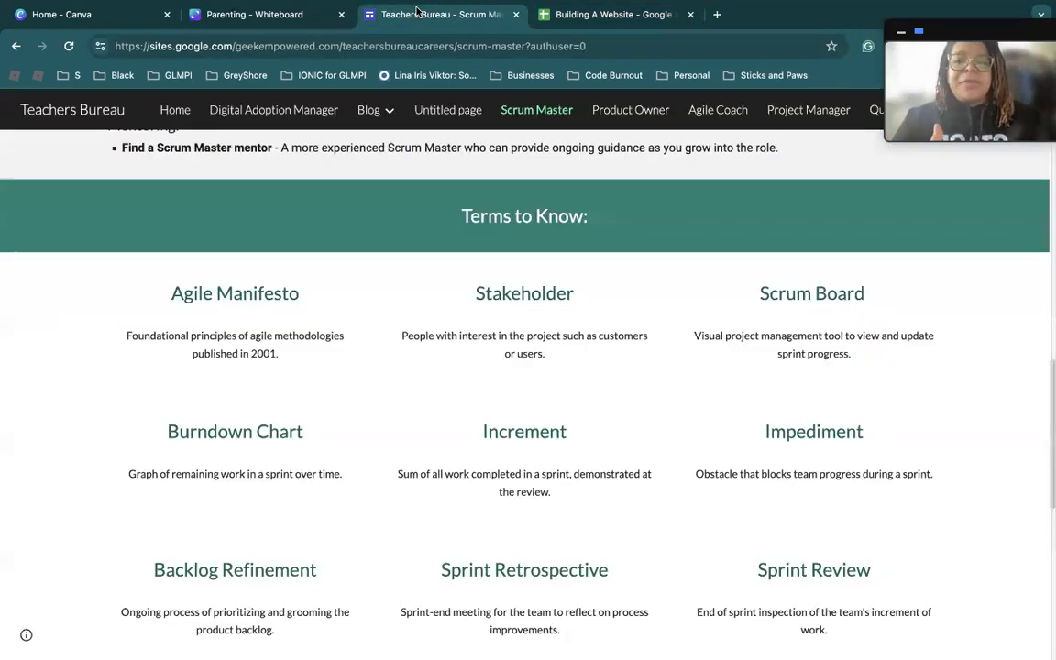
Step: Bring up the Teachers Bureau Scrum Master page and scroll up to its courses and books
click(417, 13)
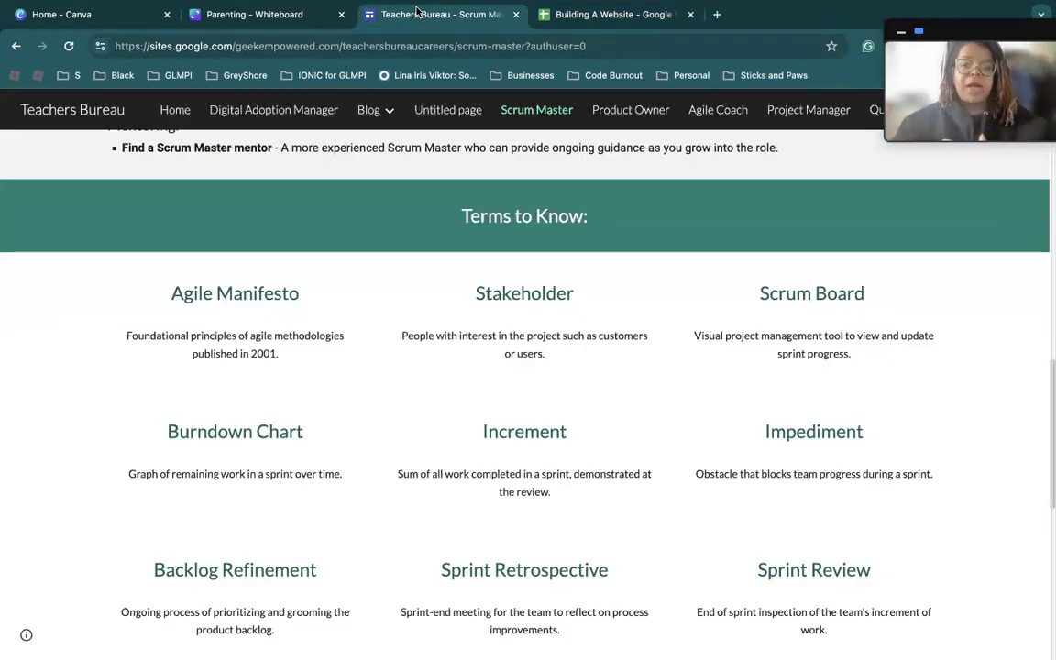
scroll(472, 243, up, 6)
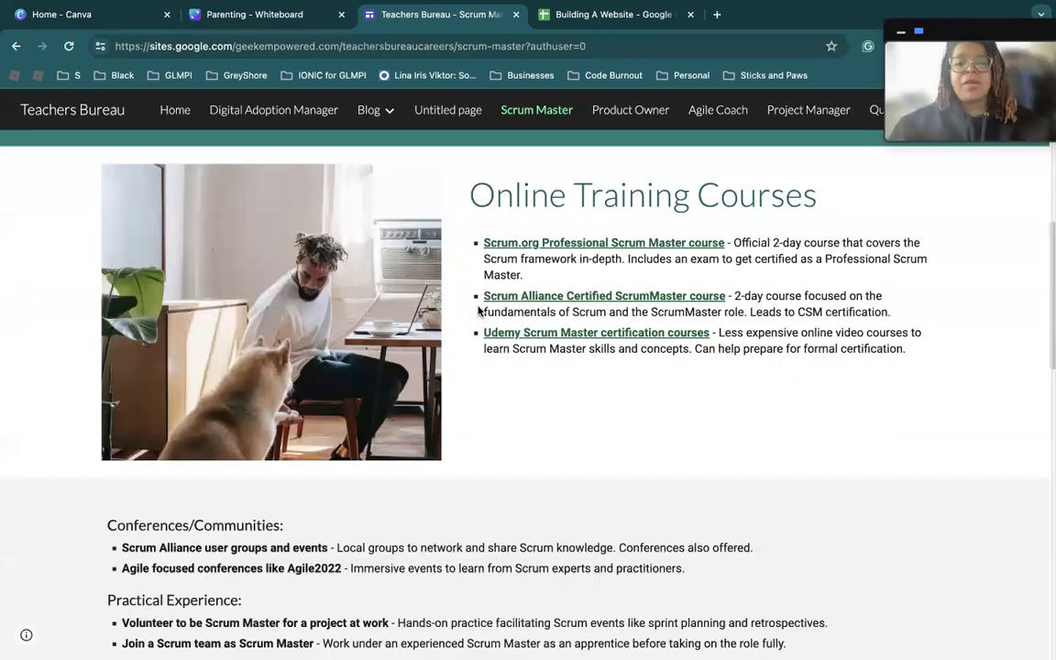
scroll(478, 311, up, 3)
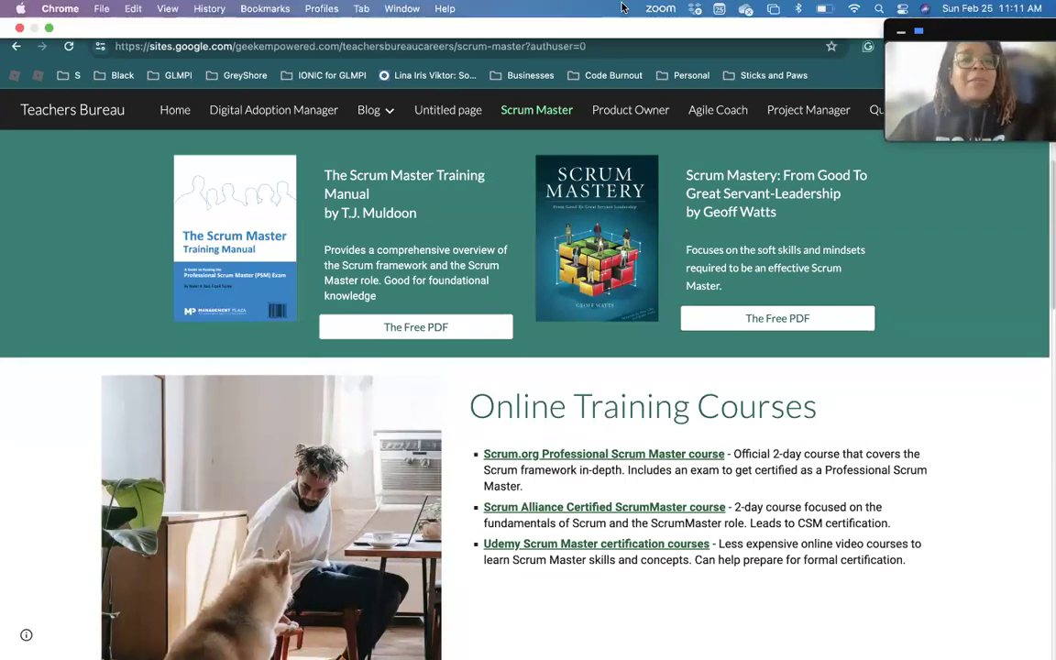
Step: Return to the Building A Website spreadsheet and show Sheet1's Picking your platform table
click(607, 15)
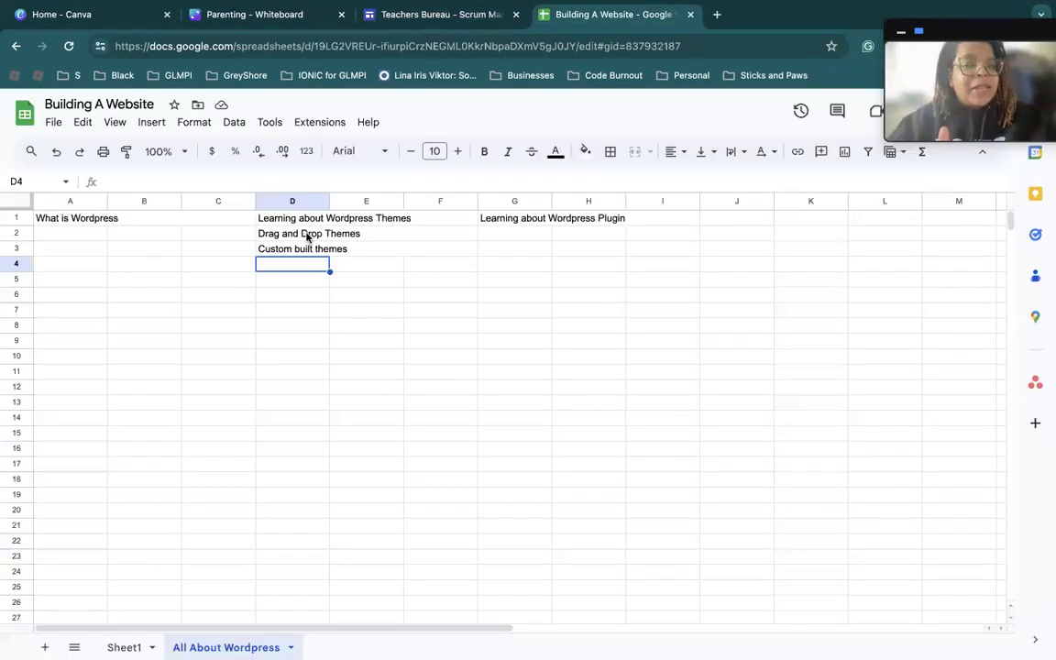
click(123, 647)
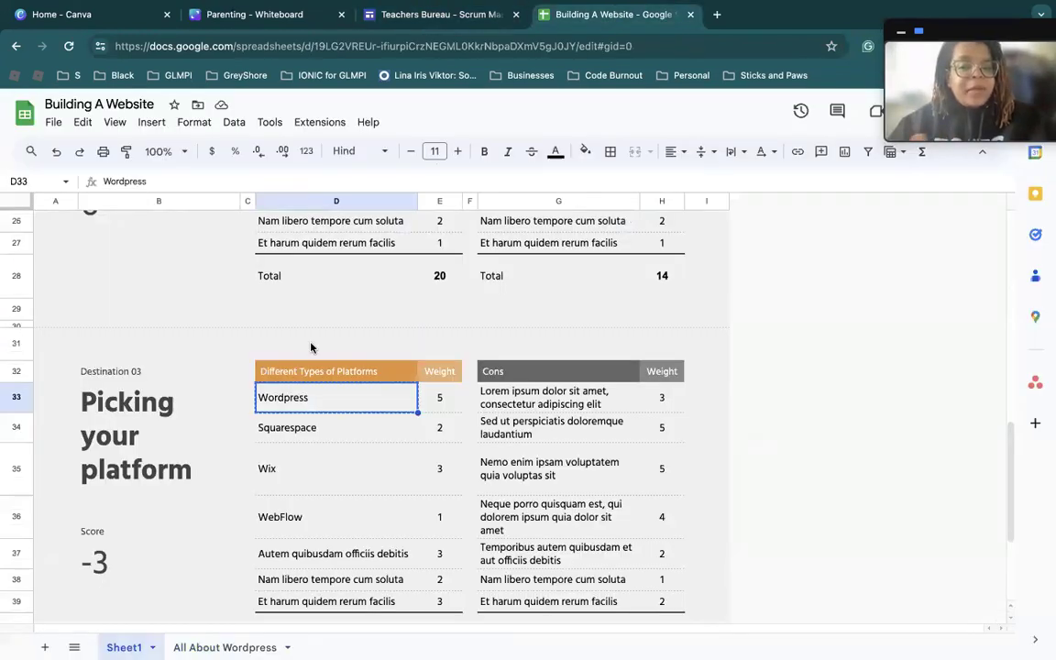